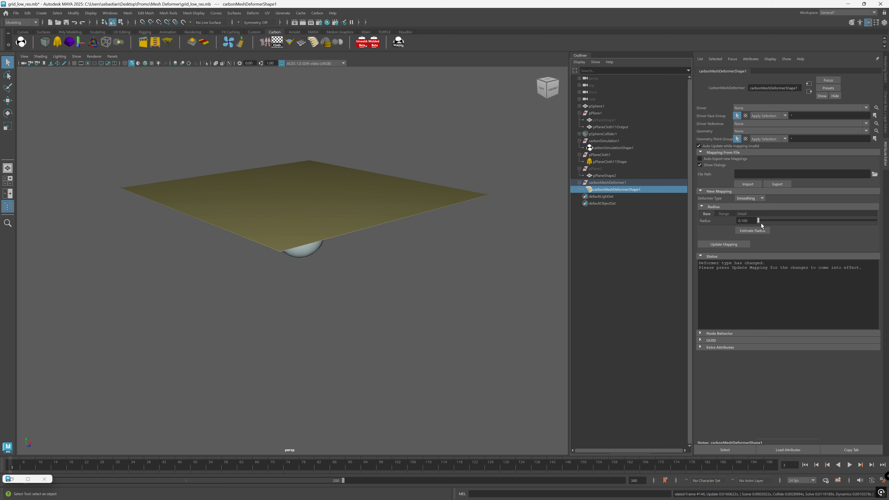
- Set the mesh deformer's smoothing radius to about 41.9 and choose pPlaneCloth11Output as its driver
drag(812, 231, 808, 233)
click(747, 233)
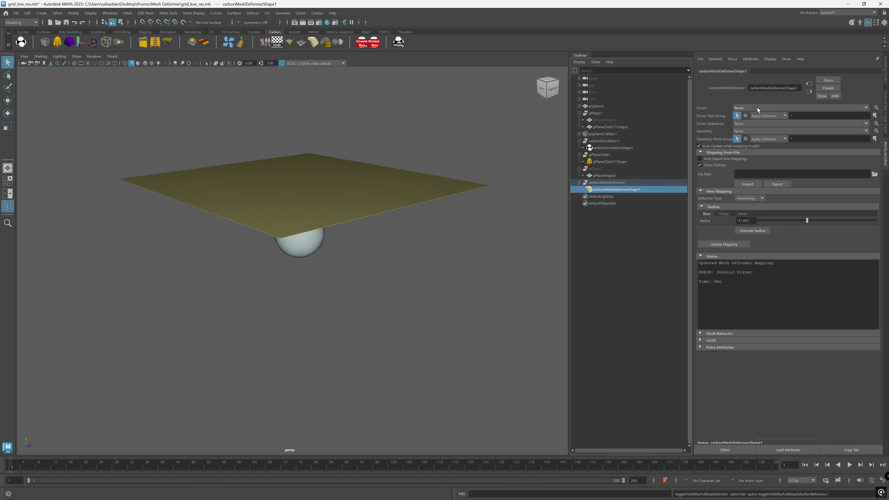
click(756, 108)
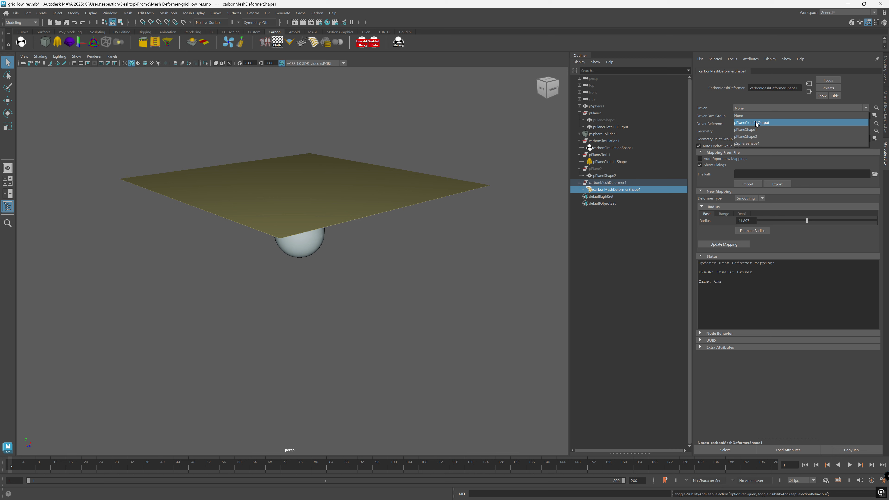
click(764, 123)
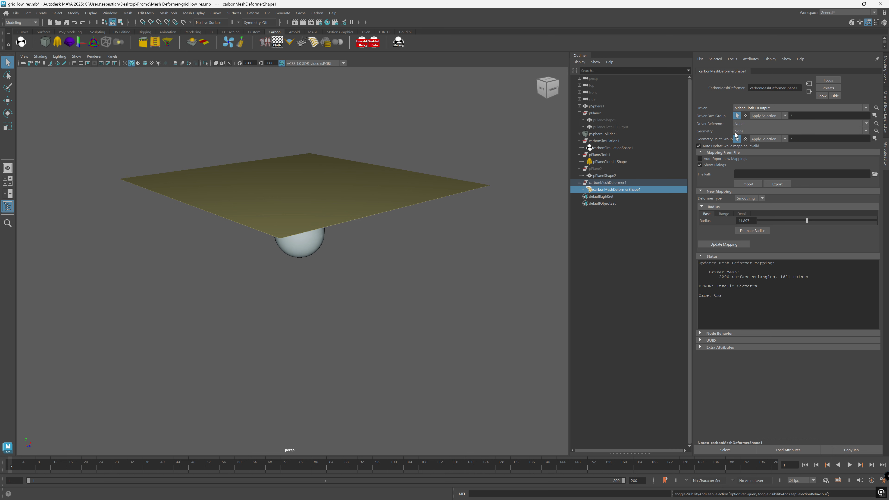
- Show the high-resolution plane pPlane2 and hide the Carbon simulation shape and pPlaneCloth11Output
click(614, 168)
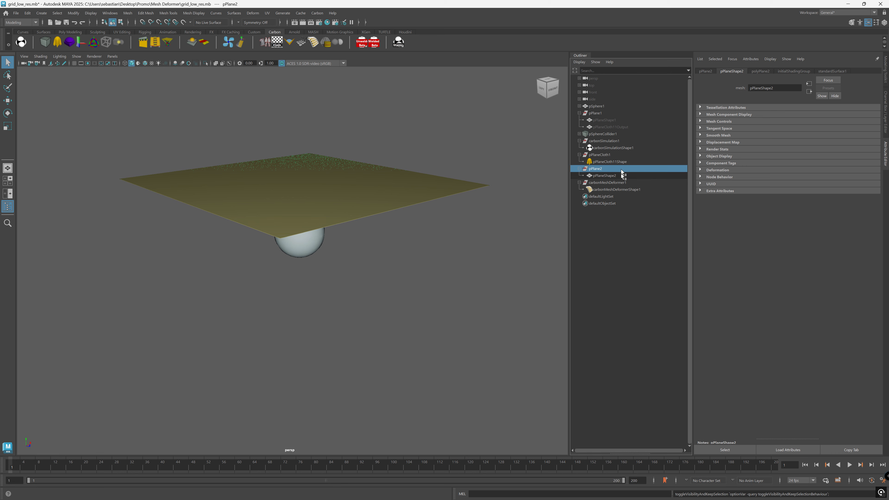
click(632, 149)
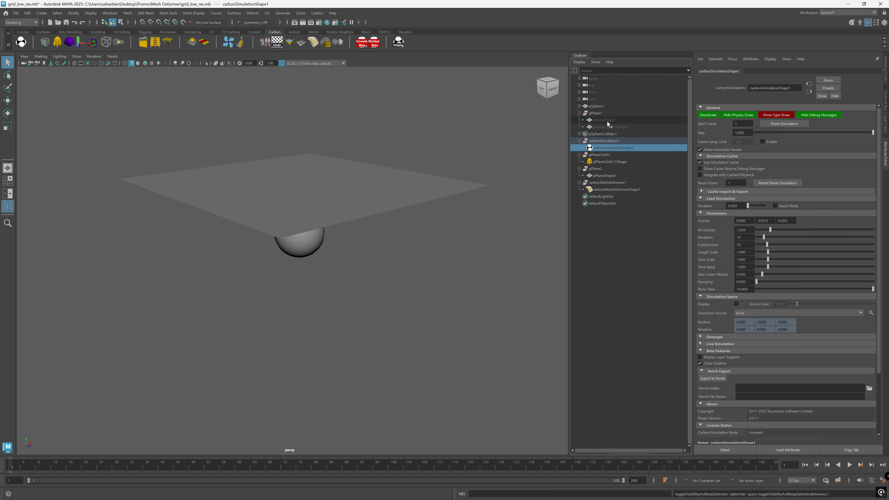
click(609, 176)
alt+drag(386, 196, 387, 203)
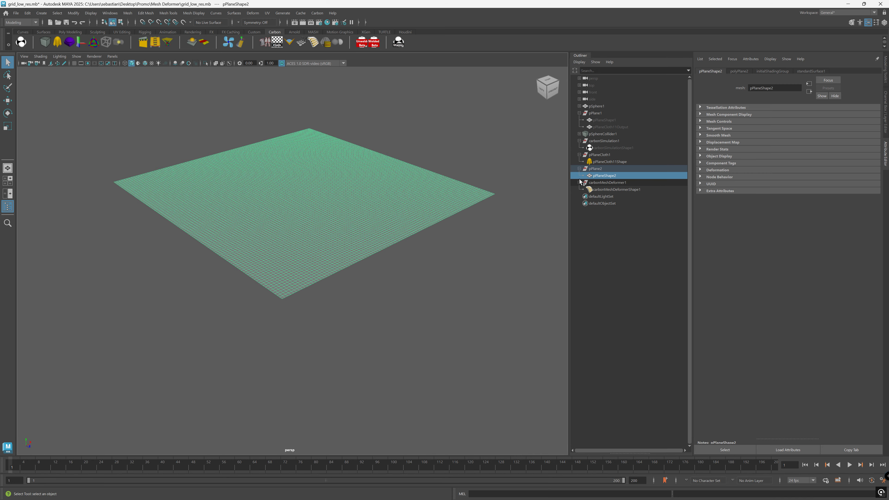
- Toggle the visibility of pPlaneShape2 and pPlaneCloth11Output to compare their mesh density
key(h)
click(612, 126)
key(h)
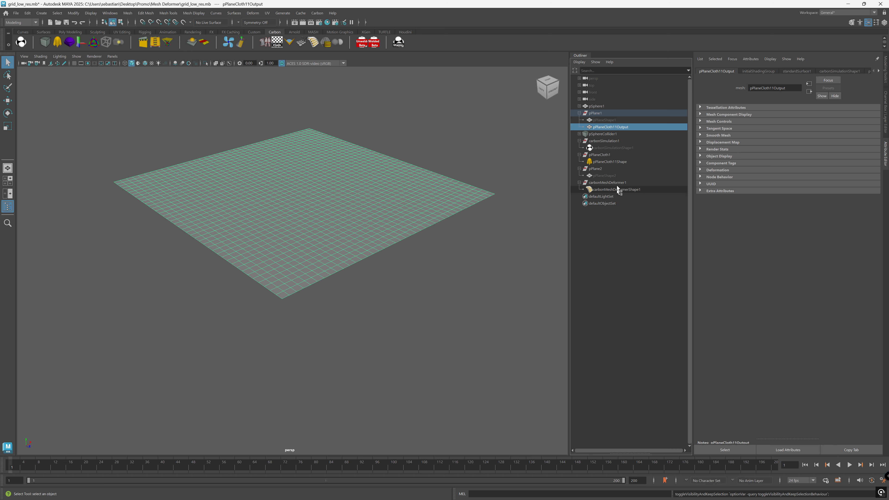
key(h)
click(615, 176)
key(h)
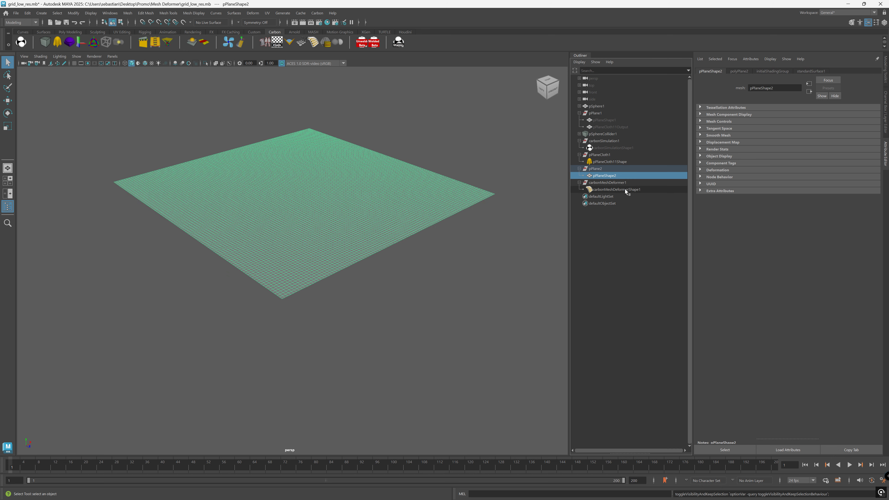
- Set pPlaneShape2 as the geometry of carbonMeshDeformerShape1
click(625, 189)
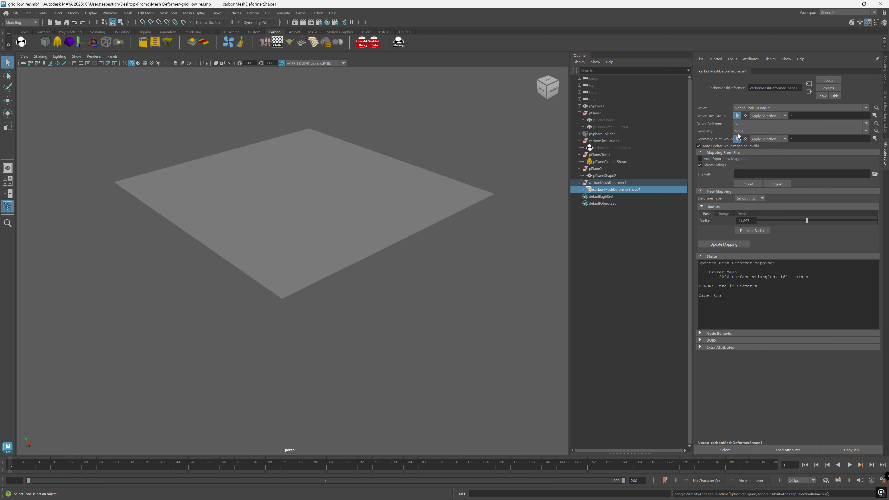
click(747, 132)
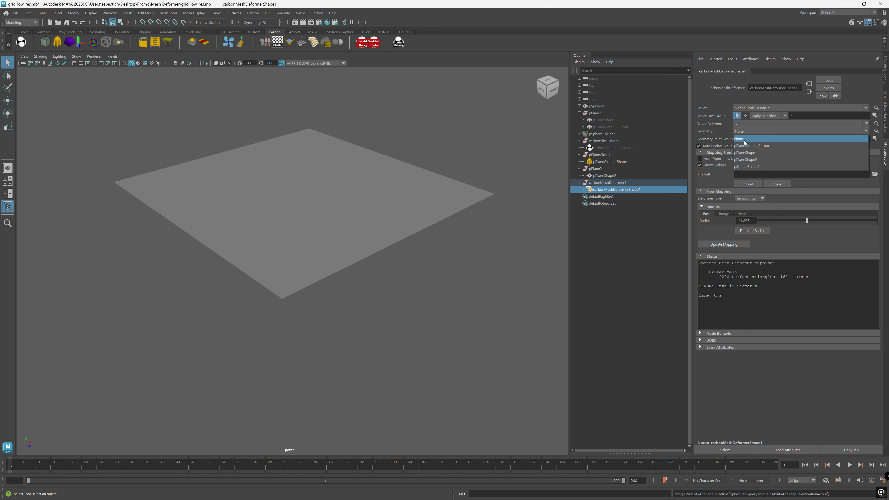
click(763, 159)
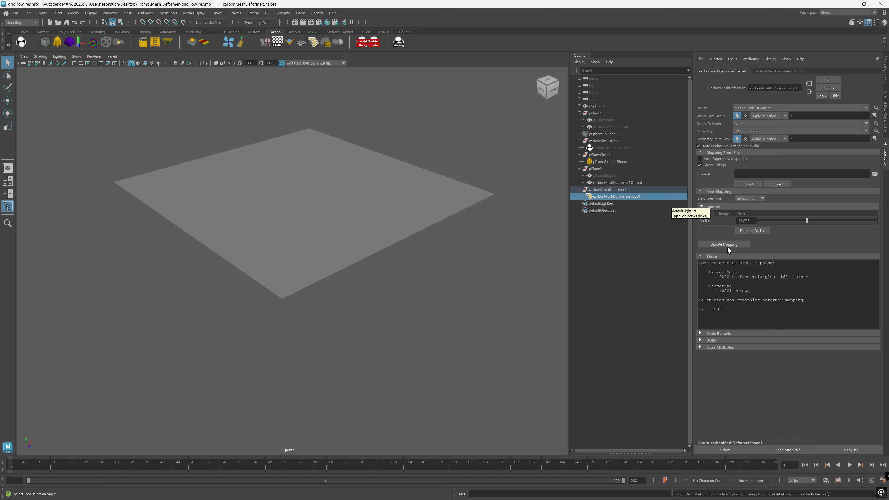
- Set the deformer type to Skinning, update the mapping and review the mapping status
click(754, 198)
click(751, 216)
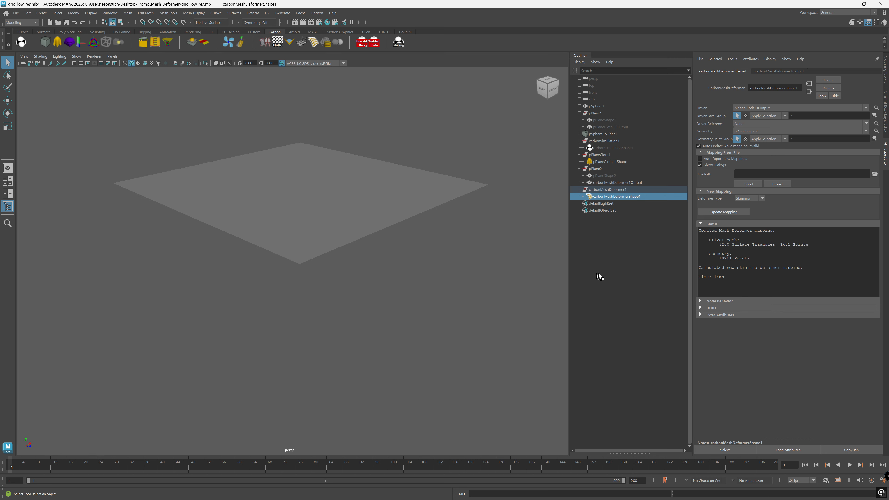
drag(710, 239, 813, 241)
click(813, 243)
drag(765, 258, 707, 256)
click(708, 257)
- Play the simulation to frame 150 and inspect the draped high-resolution cloth up close
click(849, 465)
click(849, 465)
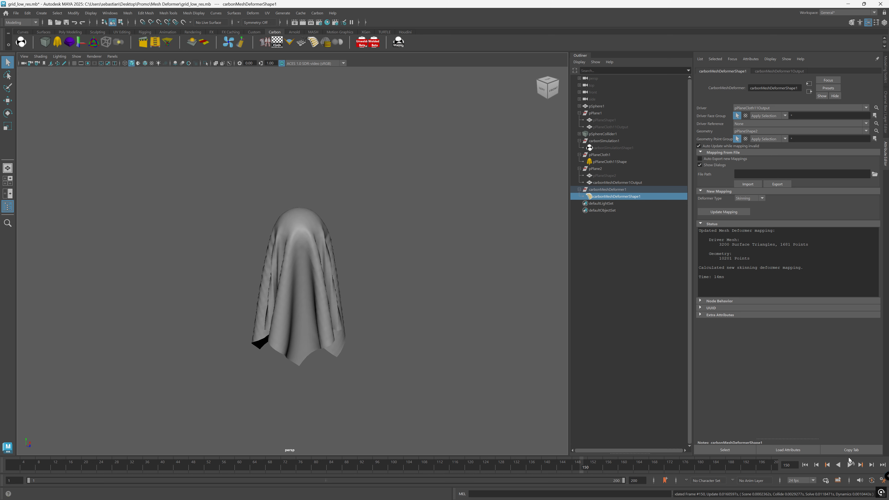
scroll(312, 302, up, 3)
scroll(312, 304, up, 3)
alt+middle_drag(322, 371, 317, 308)
scroll(316, 307, down, 2)
alt+drag(318, 310, 294, 307)
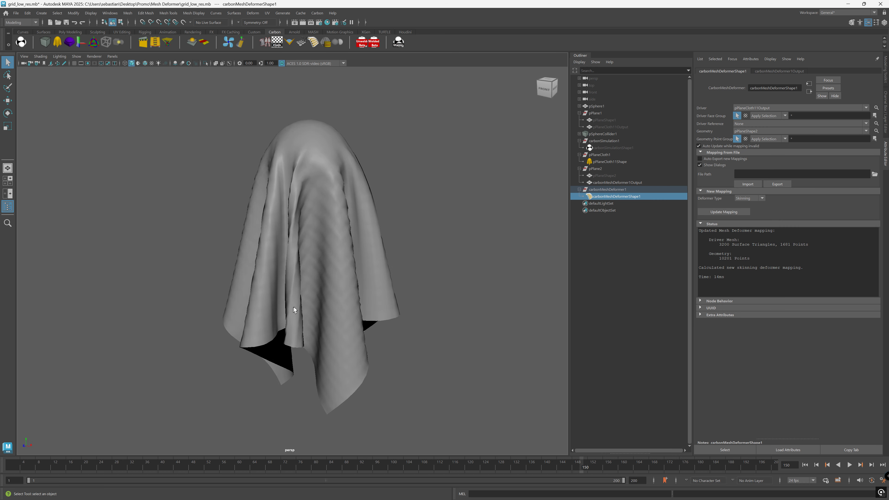
- Show pPlaneCloth11Output over the deformed mesh and assign the existing cyan material to it
click(626, 127)
key(h)
key(h)
key(h)
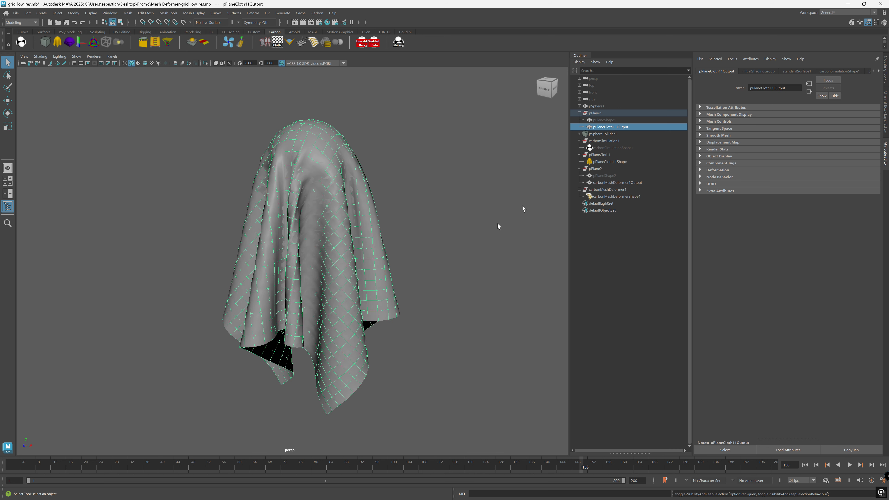
right_click(343, 302)
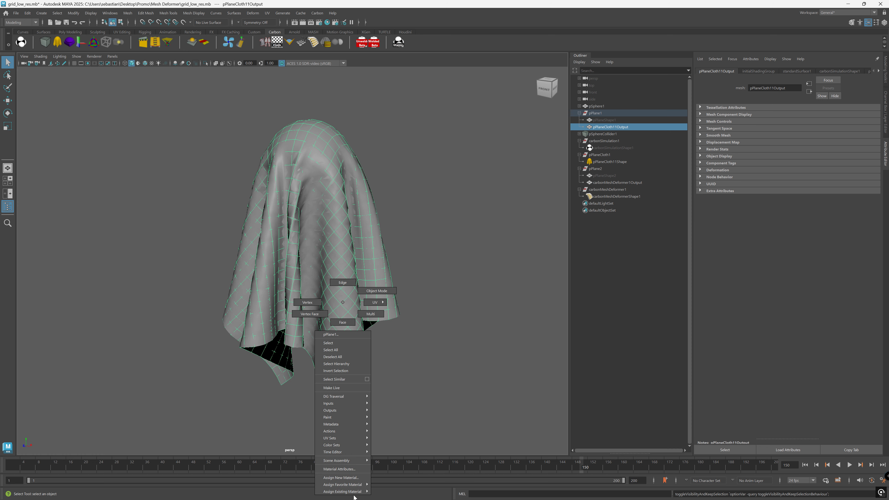
mouse_move(355, 491)
click(388, 484)
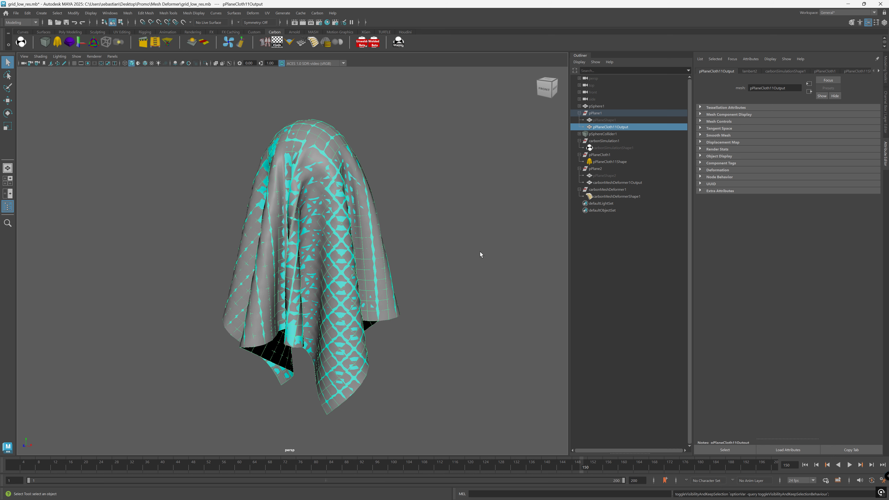
click(467, 246)
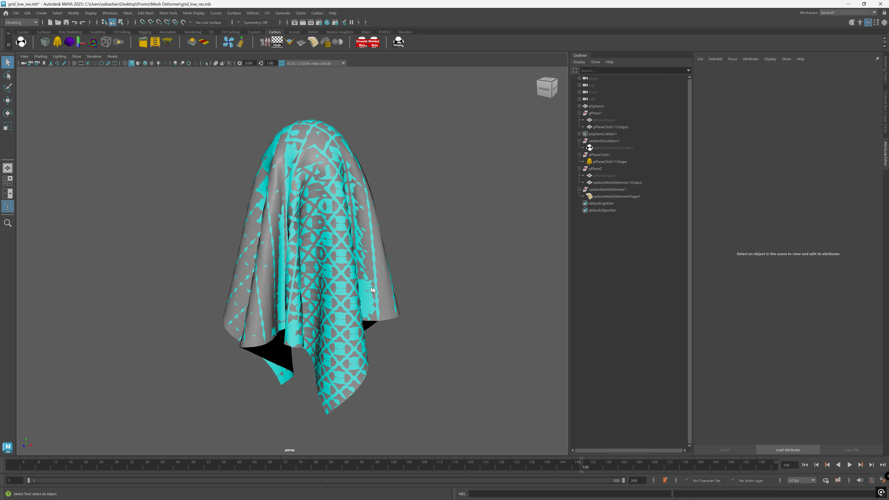
alt+drag(388, 302, 437, 305)
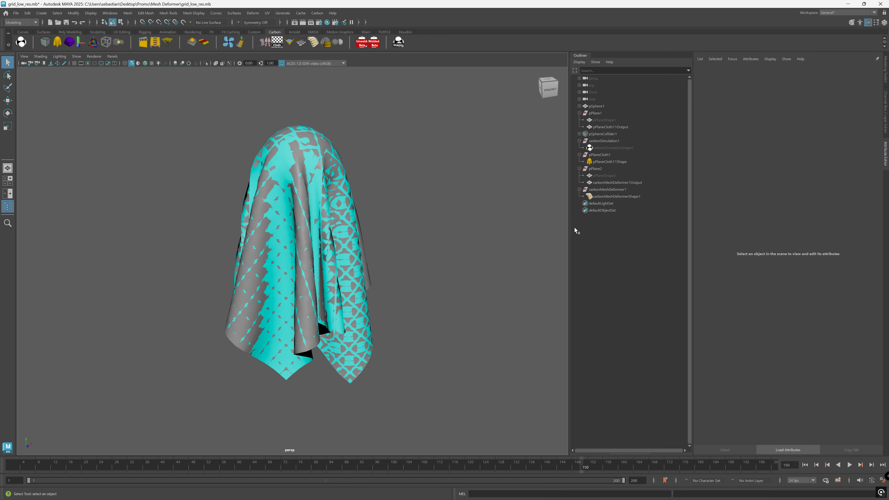
- Set carbonMeshDeformerShape1's deformer type to Analytical and update the mapping at frame 150
click(610, 196)
click(749, 199)
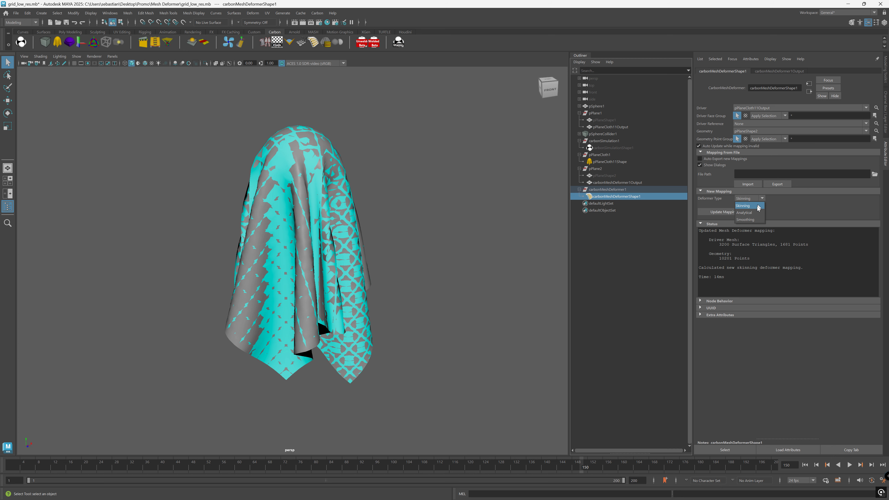
click(754, 209)
click(723, 212)
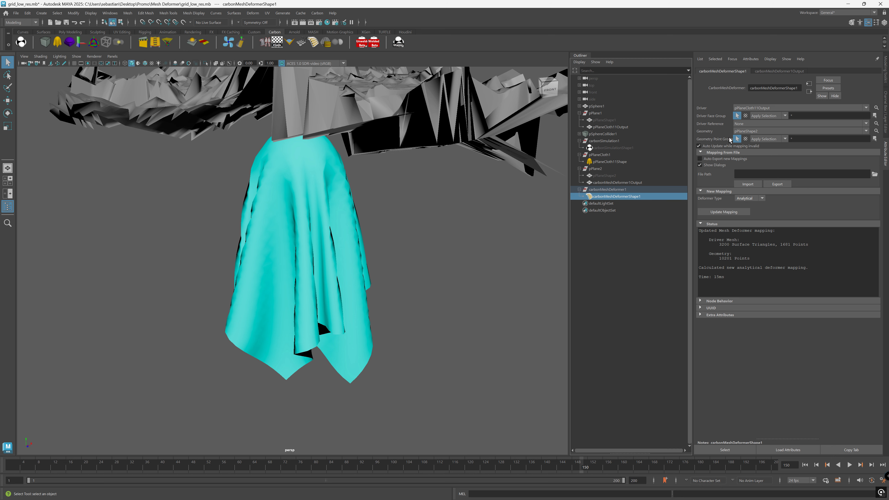
- Show the original pPlaneShape2 and scrub the timeline to frame 172 to check the deformed mesh against it
click(601, 176)
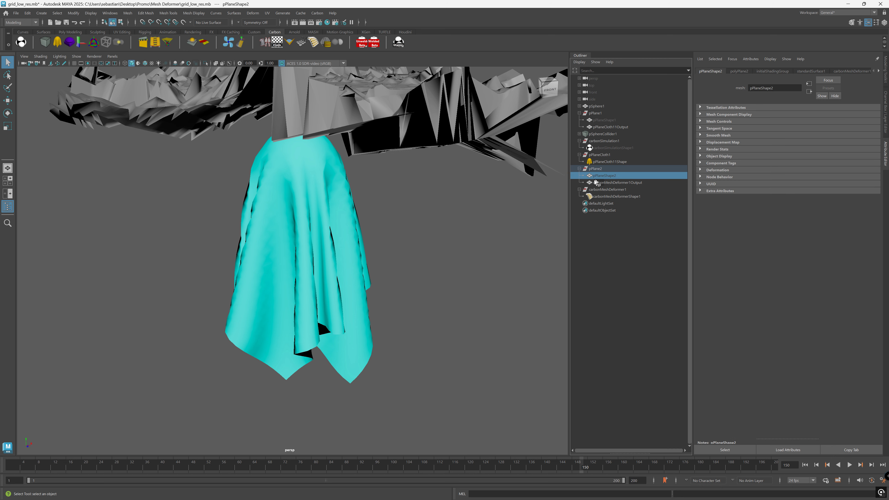
key(f)
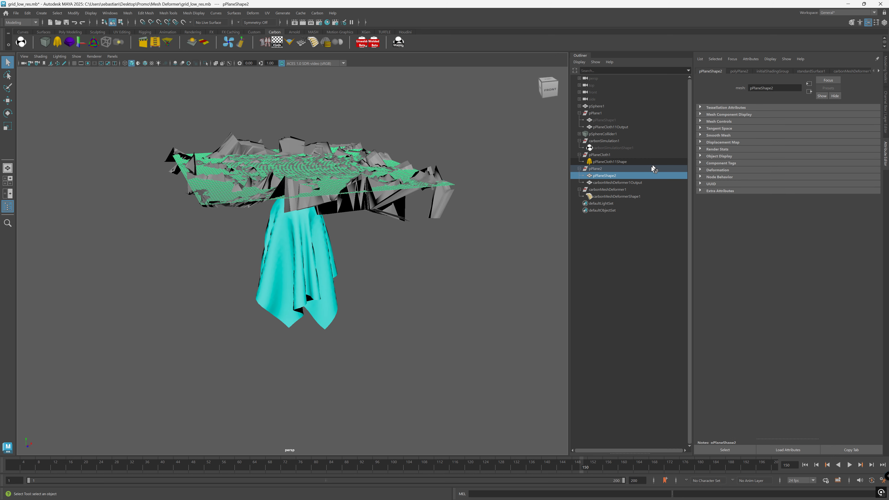
click(627, 196)
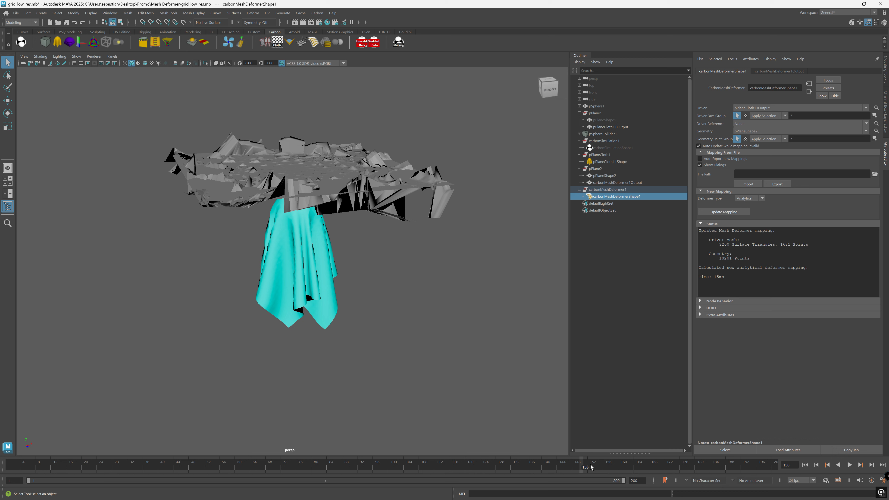
drag(581, 467, 664, 466)
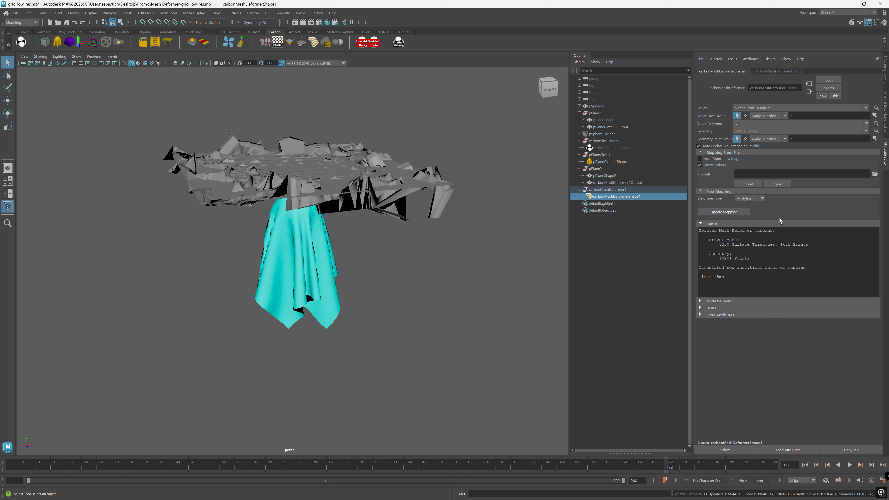
- Set the deformer type back to Skinning and update the mapping at frame 1
click(749, 199)
click(747, 206)
click(733, 212)
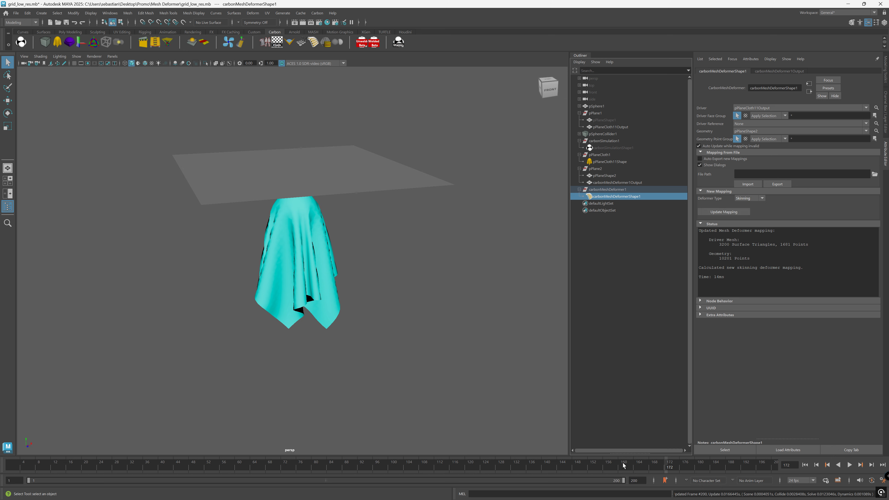
drag(665, 465, 1, 480)
click(738, 214)
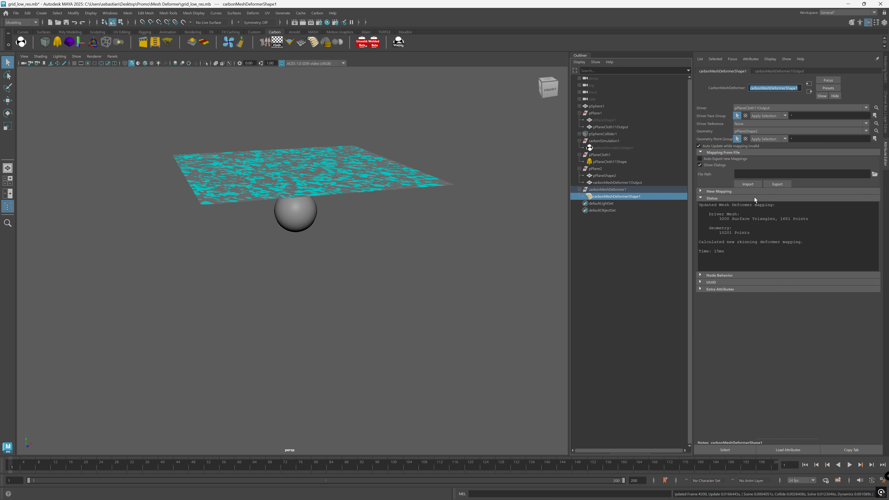
- Set the deformer type to Analytical, update the mapping at frame 1 and scrub to frame 114
click(754, 198)
click(751, 213)
click(747, 212)
click(39, 471)
drag(39, 471, 445, 491)
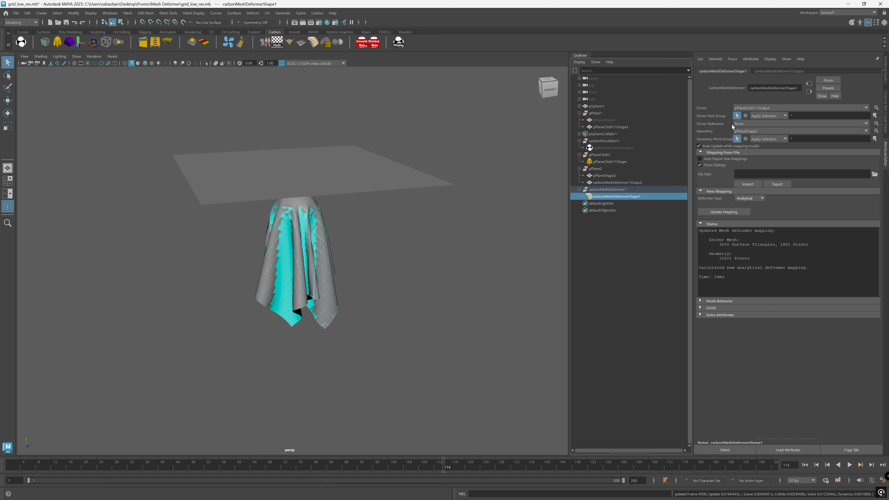
- Set pPlaneShape1 as the driver reference, update the mapping and scrub to frame 144
click(743, 125)
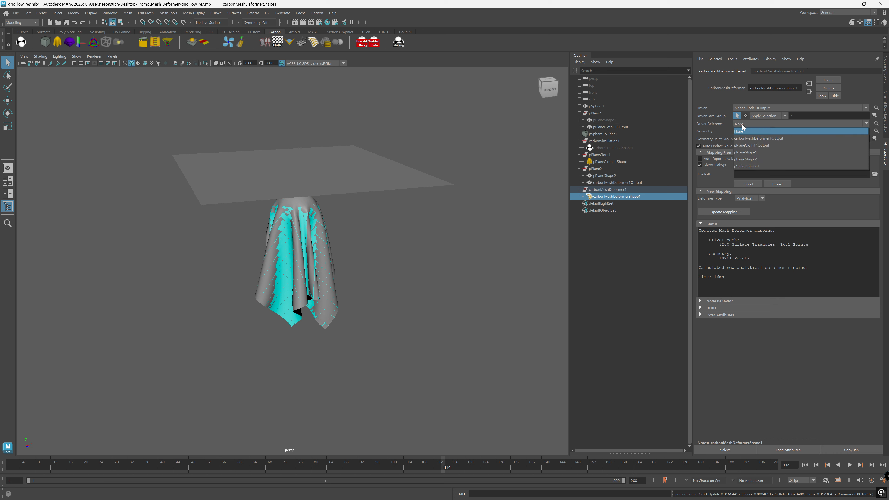
click(758, 152)
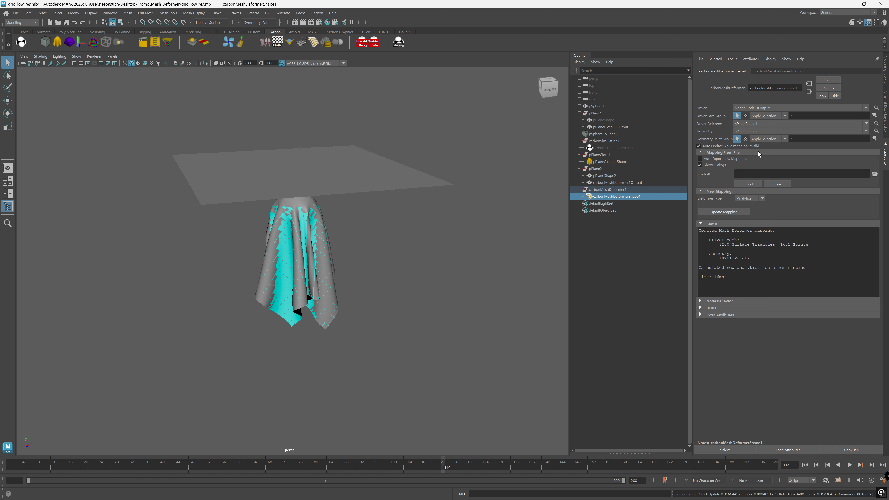
click(739, 212)
drag(455, 465, 559, 468)
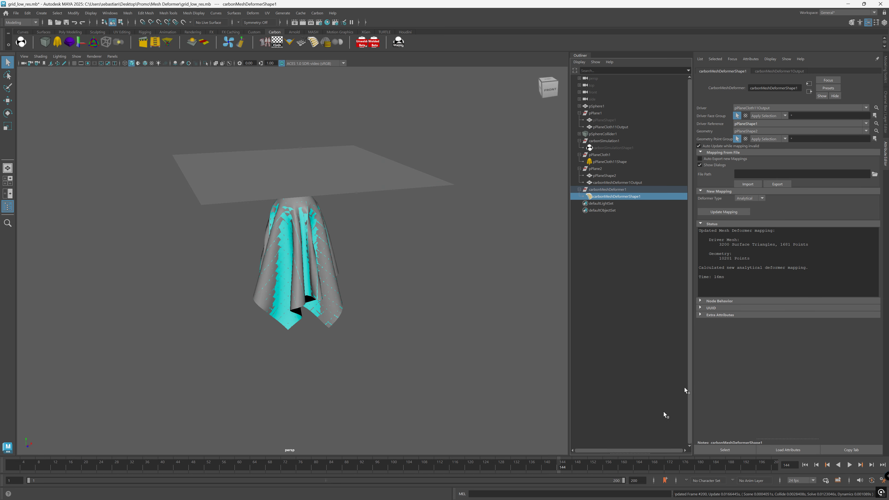
- Set the deformer type to Smoothing with an estimated radius, update the mapping and inspect the cloth up close
click(758, 199)
click(749, 219)
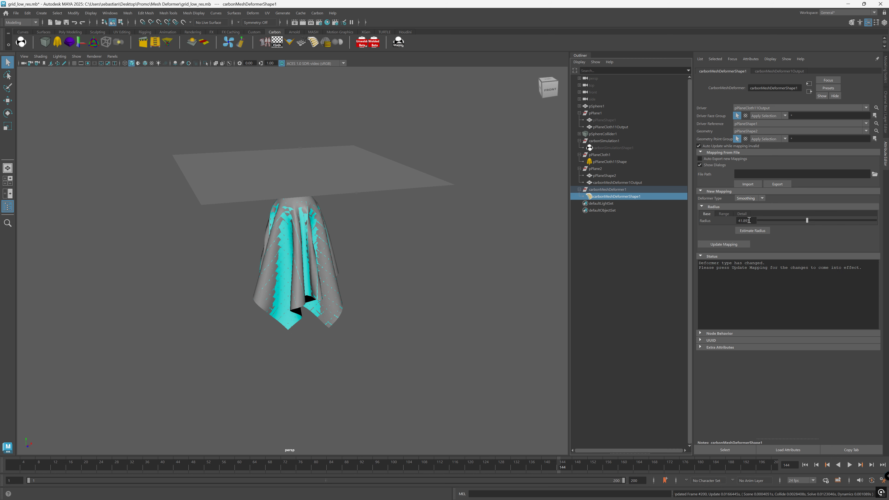
click(754, 229)
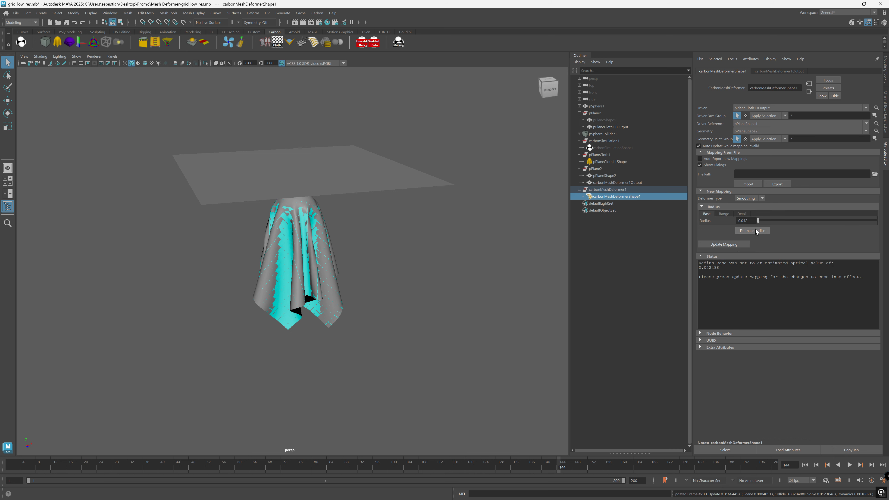
click(715, 244)
alt+right_drag(327, 261, 649, 198)
alt+drag(331, 334, 305, 300)
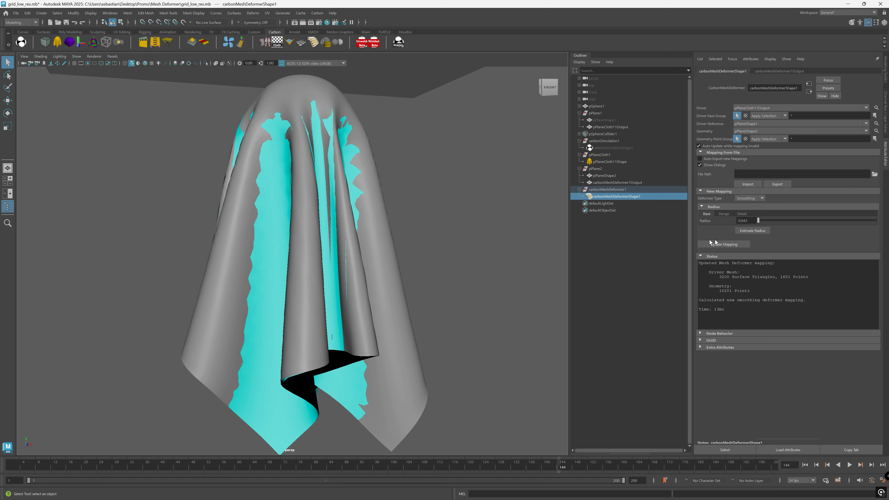
- Set the deformer type to Skinning and update the mapping against the driver reference
click(748, 198)
click(746, 219)
click(739, 212)
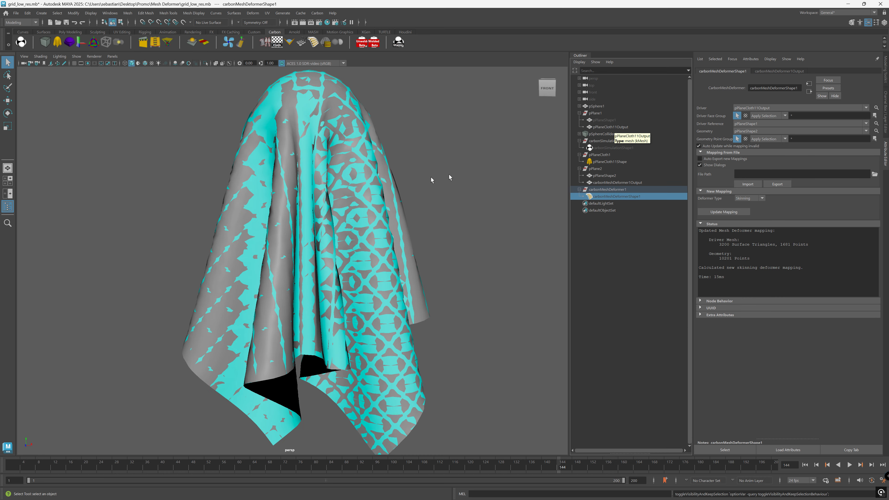
- Hide the pPlaneCloth11Output driver mesh and inspect the Skinning result on the high-resolution plane from several angles
click(616, 127)
alt+drag(376, 205, 350, 310)
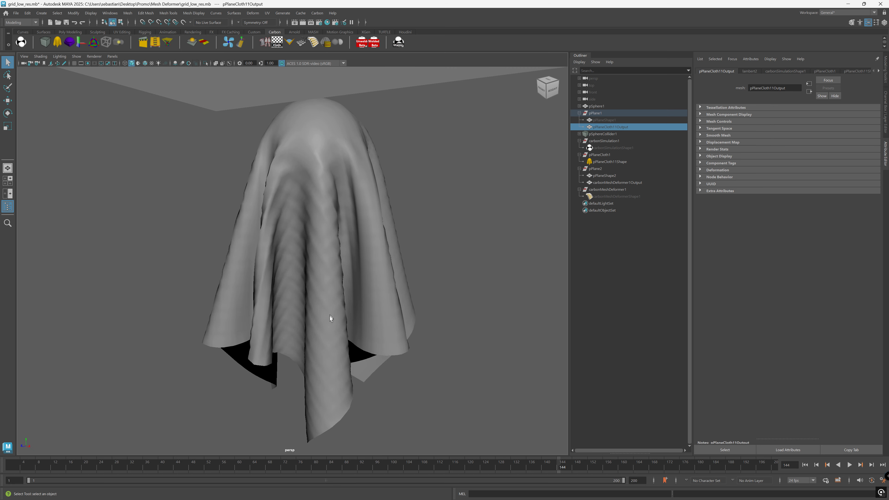
alt+drag(334, 366, 355, 359)
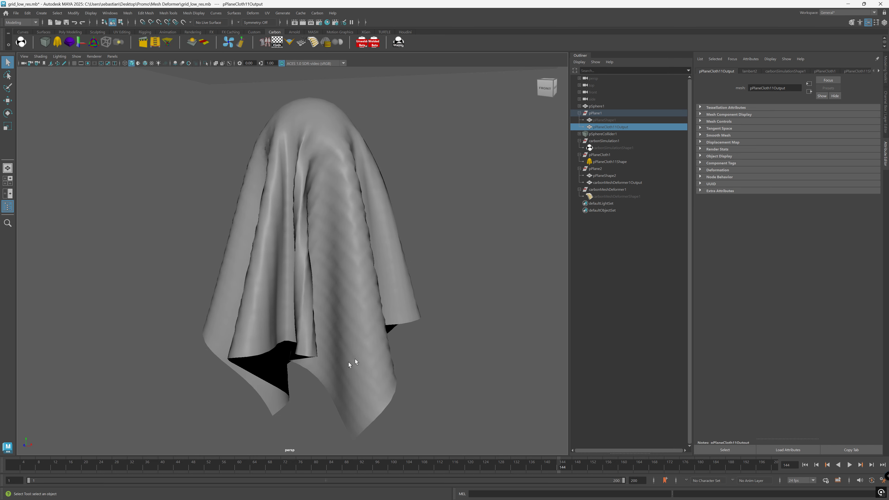
- Set the deformer type of carbonMeshDeformerShape1 to Smoothing and update the mapping
click(619, 195)
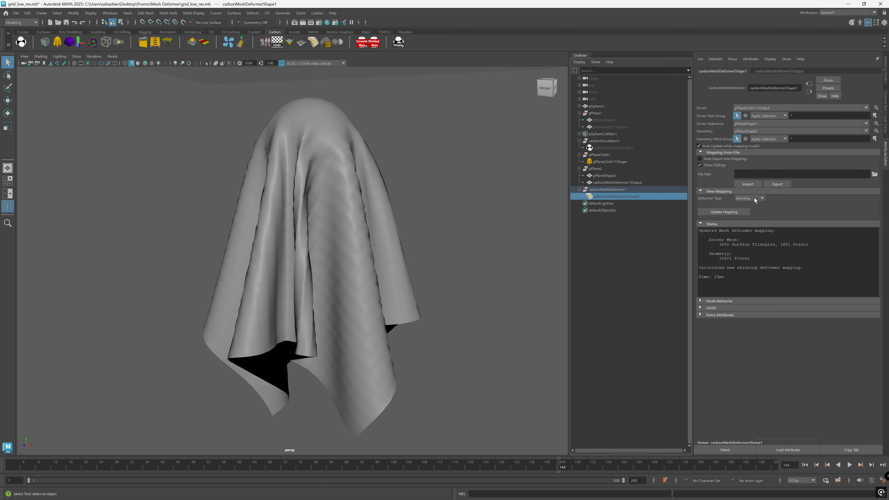
click(746, 219)
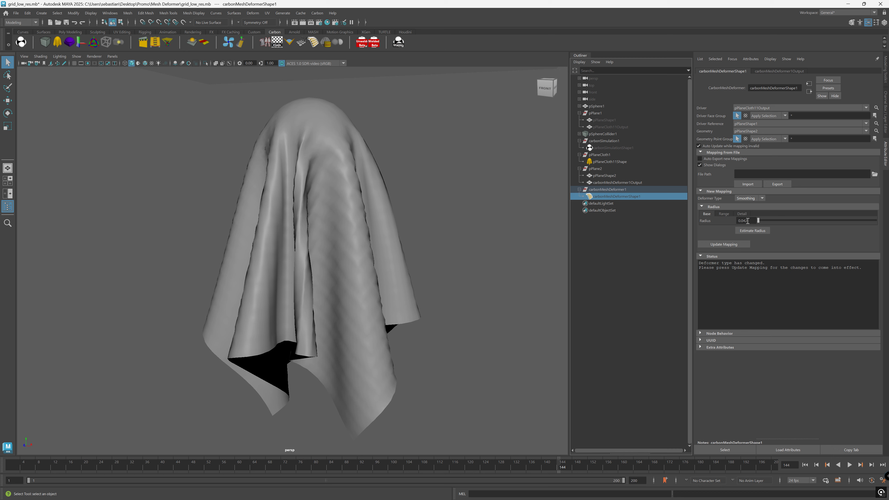
click(726, 245)
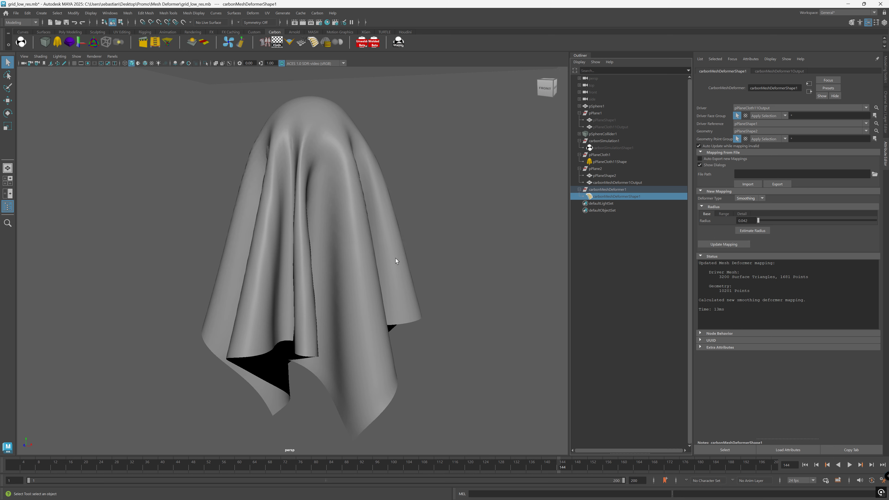
- Show pPlaneCloth11Output to compare it with the smoothed plane, and hide it again
click(612, 127)
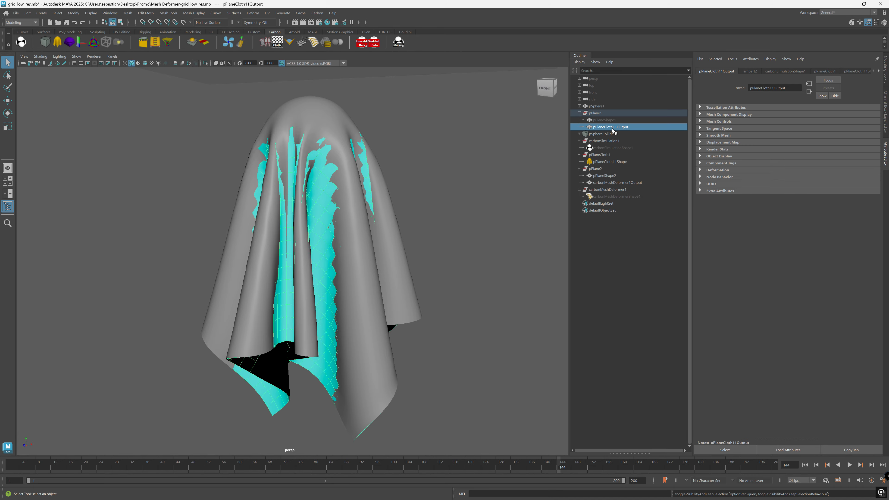
alt+drag(346, 245, 363, 297)
key(h)
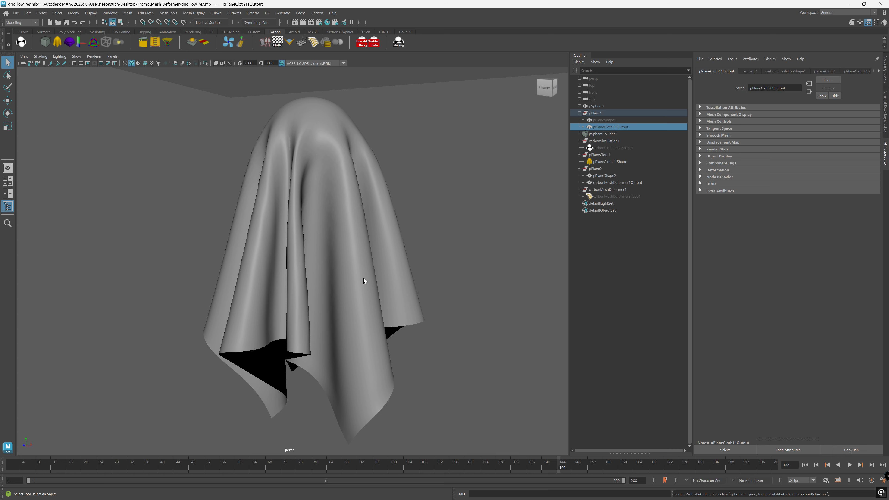
- Set the smoothing radius of carbonMeshDeformerShape1 to 0.2 and update the mapping
click(626, 196)
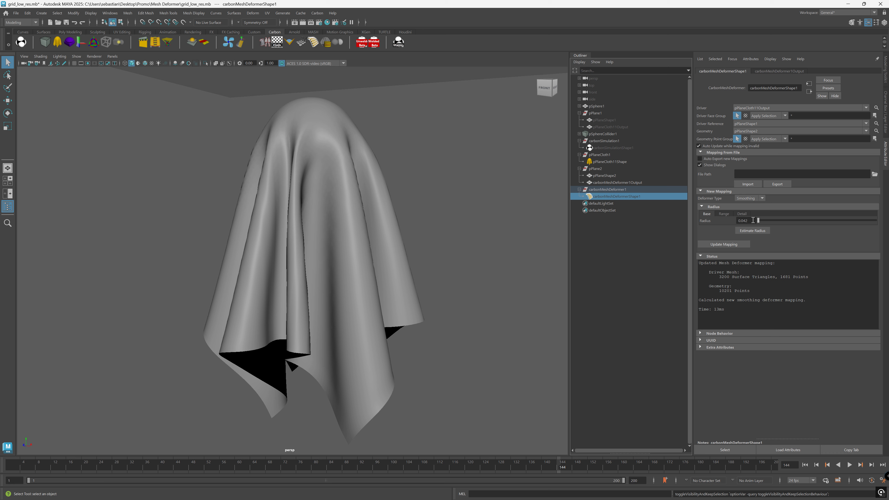
drag(751, 222, 742, 224)
text(2)
key(Return)
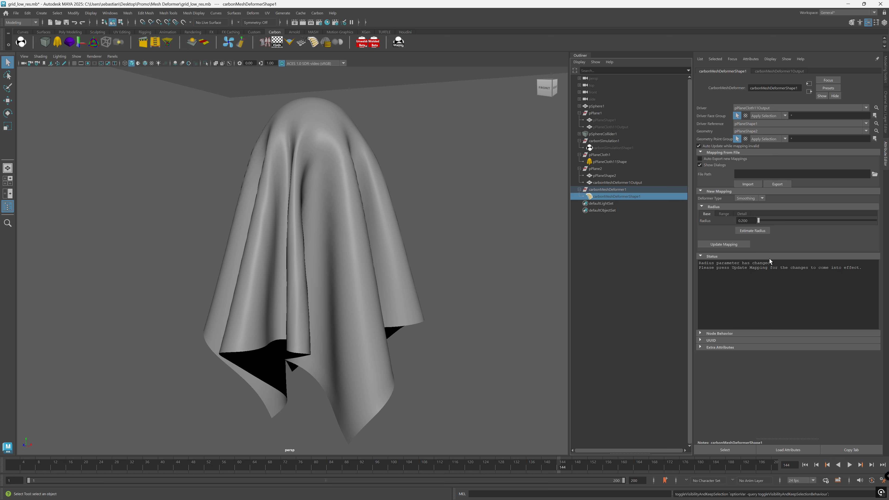
click(737, 246)
alt+drag(376, 200, 334, 204)
- Compare the 0.2-radius smoothing against the low-resolution cloth by showing pPlaneCloth11Output briefly and hiding it
click(614, 127)
mouse_move(406, 218)
alt+mouse_down()
mouse_move(317, 210)
mouse_move(317, 173)
mouse_move(363, 211)
mouse_move(412, 219)
alt+mouse_up()
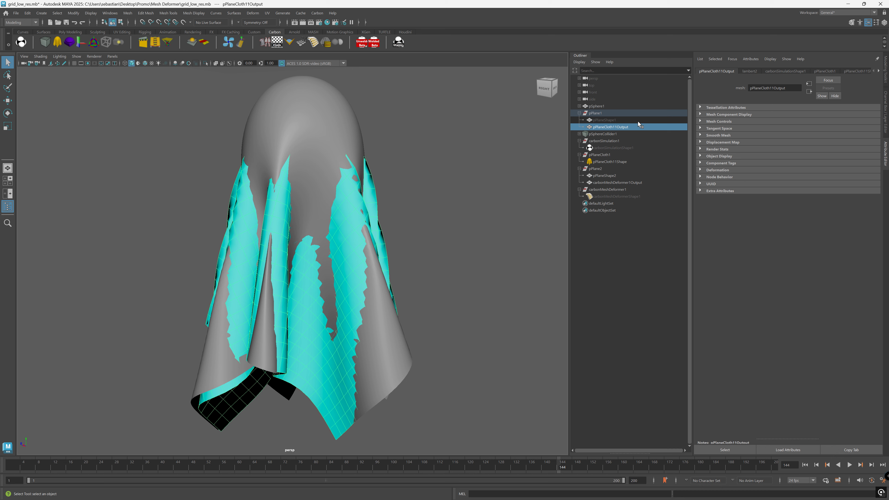
key(h)
- Reduce the deformer's smoothing radius to 0.03, update the mapping and inspect the folds from the side
click(628, 196)
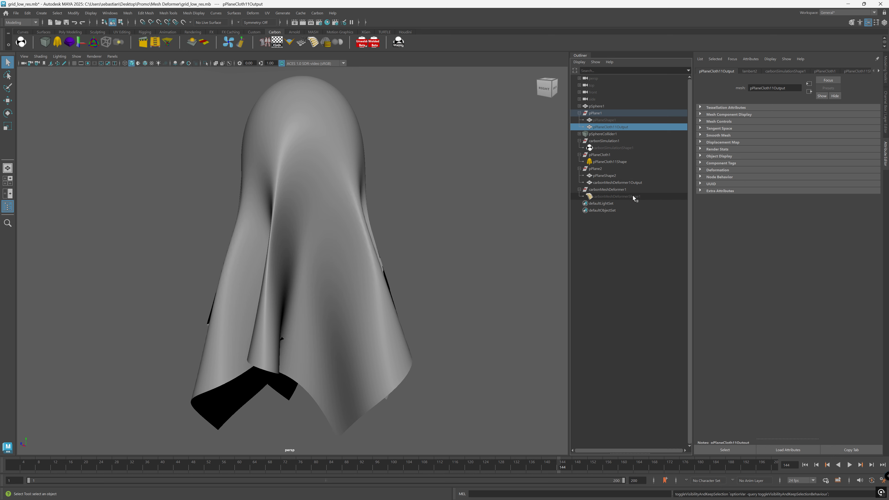
click(753, 231)
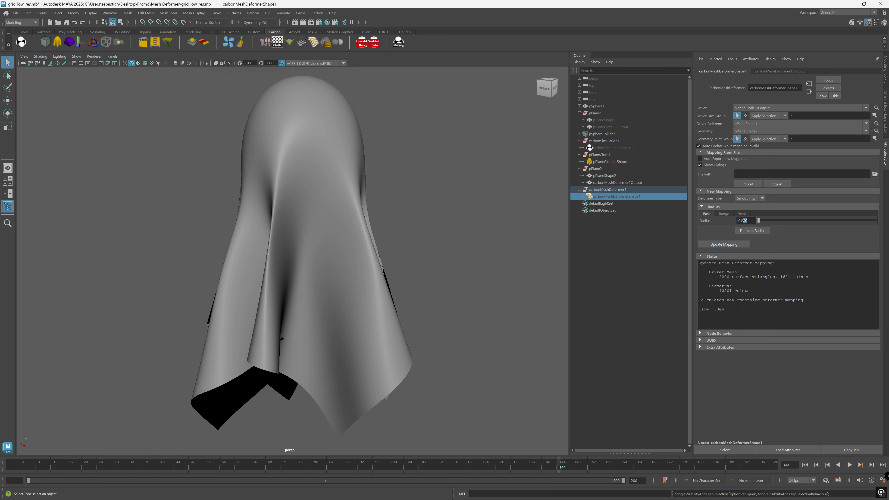
click(734, 244)
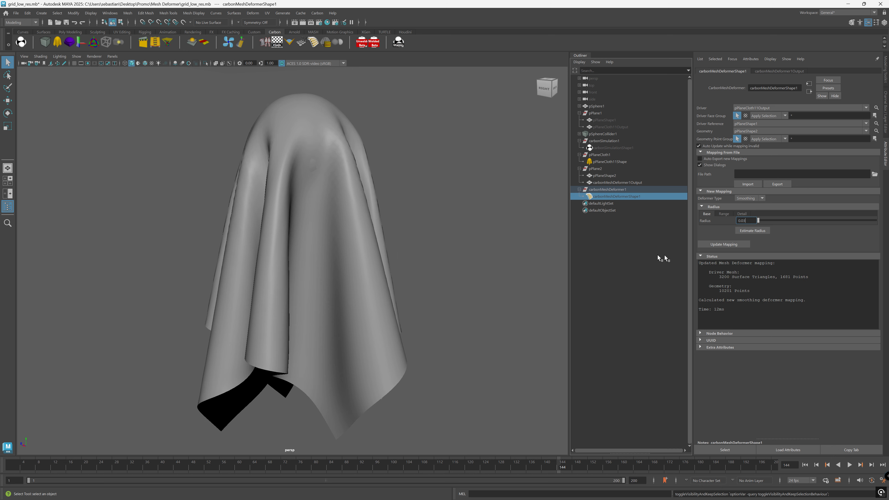
click(721, 244)
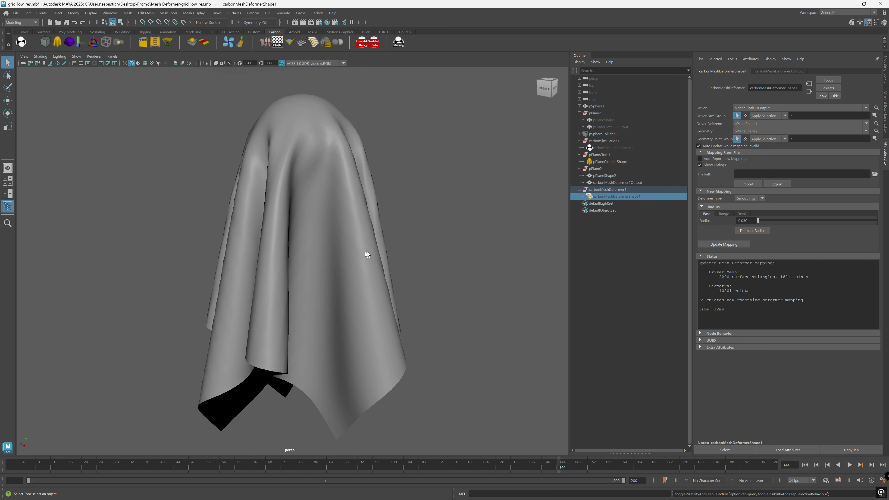
alt+drag(425, 246, 476, 241)
- Try a smoothing radius of 0.020 and update the mapping
drag(748, 220, 742, 221)
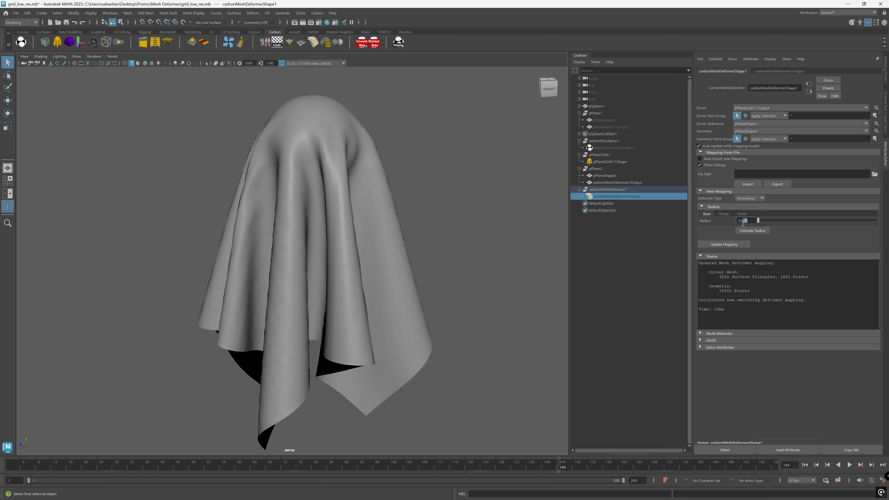
text(20)
click(723, 244)
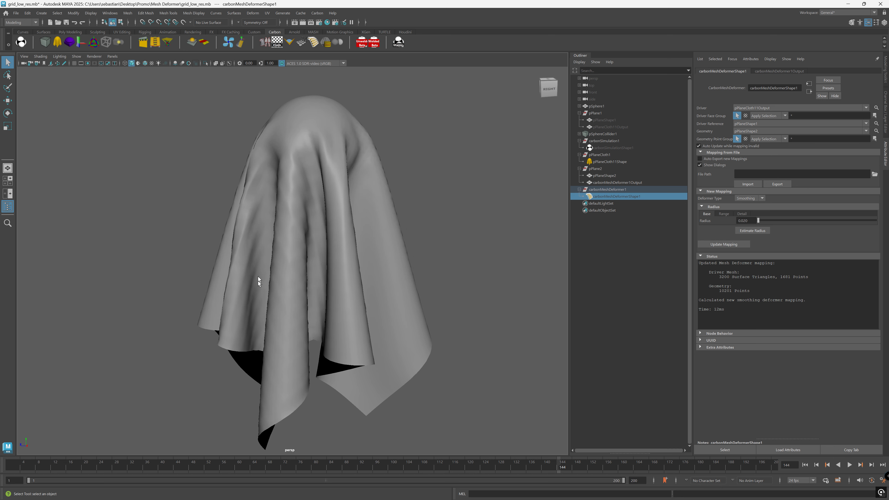
- Return the smoothing radius to 0.030 and update the mapping
drag(749, 220, 745, 221)
text(30)
click(723, 244)
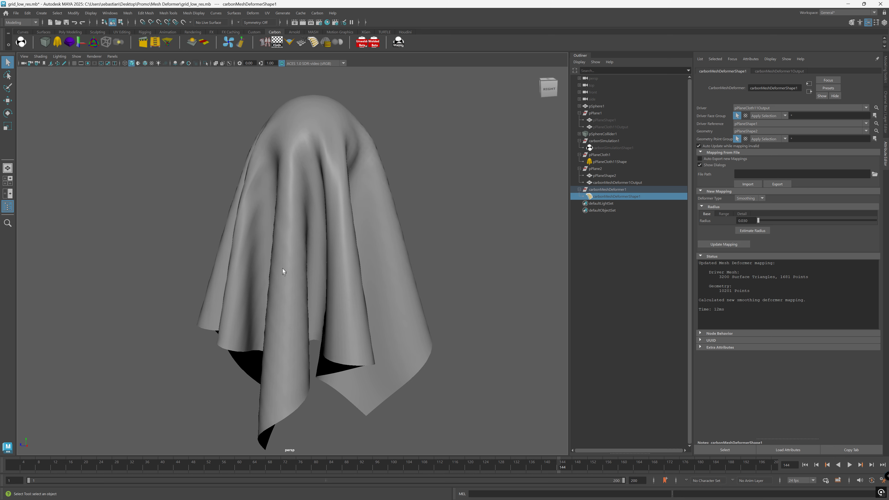
- Show the pPlaneCloth11Output driver mesh over the deformed plane and hide pPlaneShape2
click(636, 126)
alt+drag(421, 249, 376, 253)
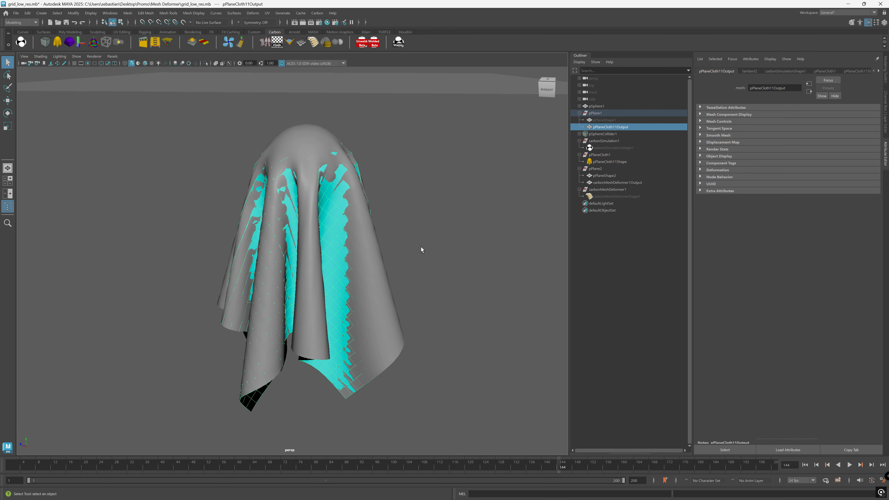
click(621, 176)
key(h)
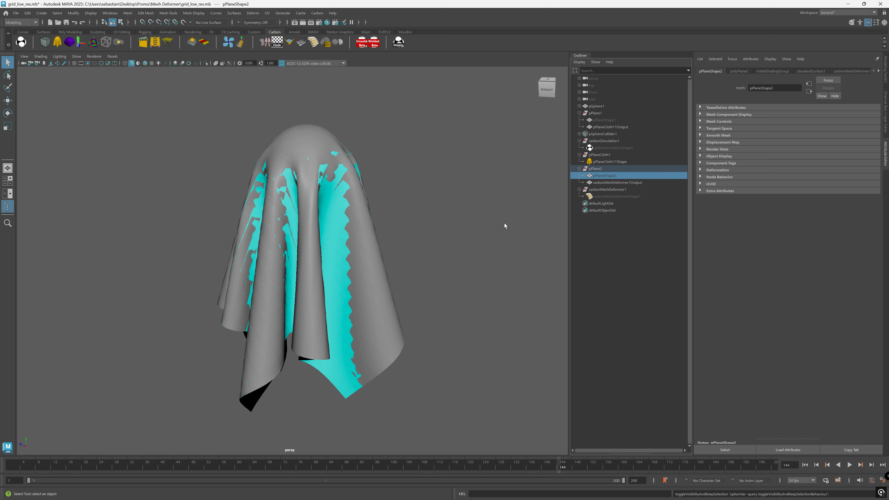
- Set the subdivisions width and height of pPlane1's polyPlane1 history to 4 each
click(609, 114)
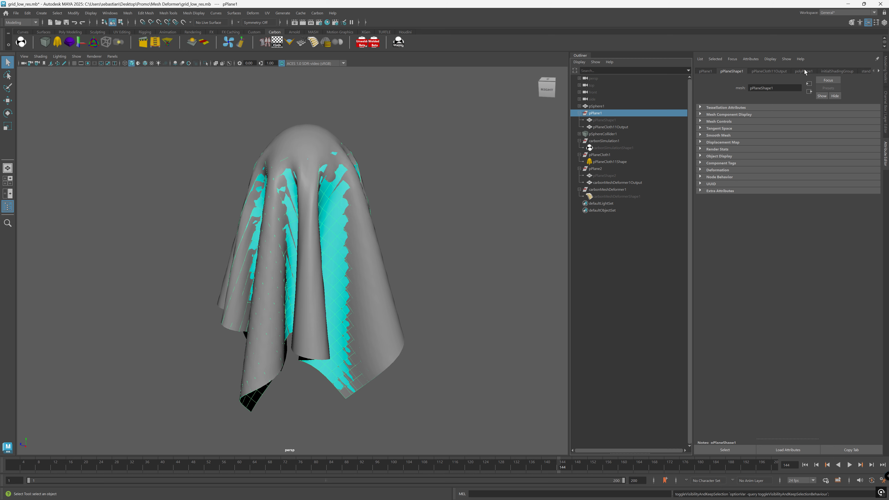
click(803, 71)
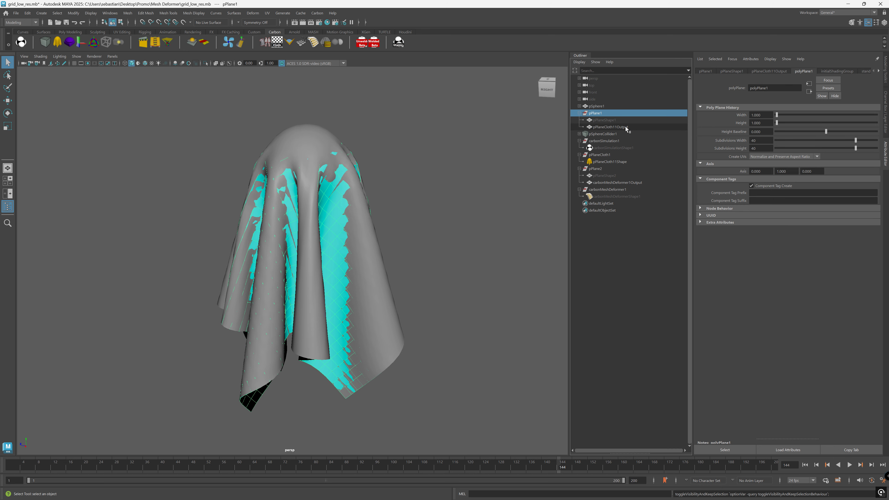
double_click(761, 140)
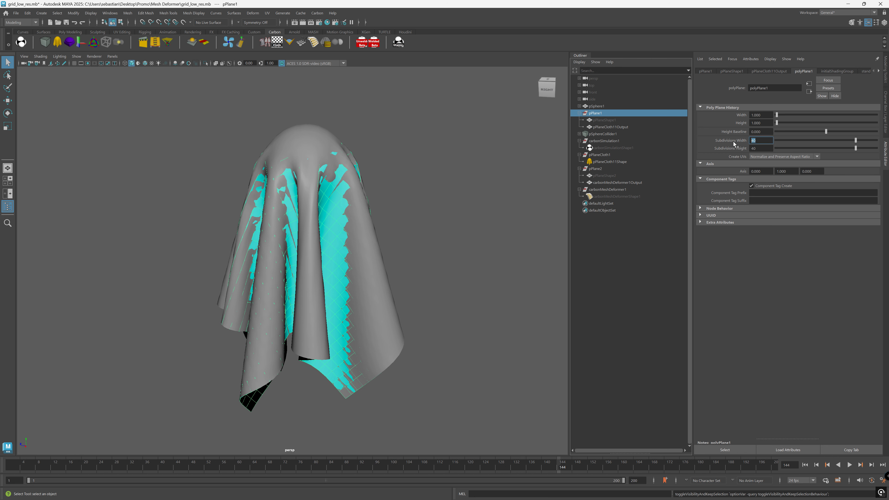
text(4)
key(Tab)
text(4)
key(Return)
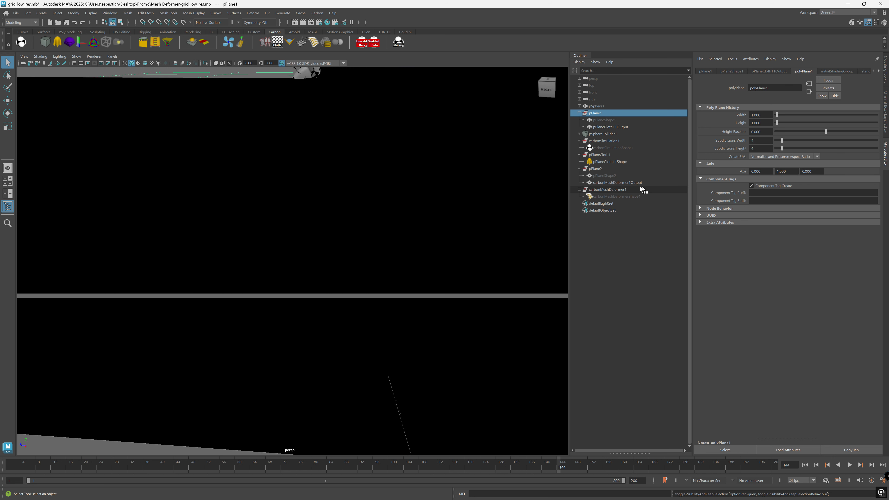
- Reset the simulation from pPlaneCloth11Shape and update the mapping of carbonMeshDeformerShape1 for the coarser driver
click(620, 162)
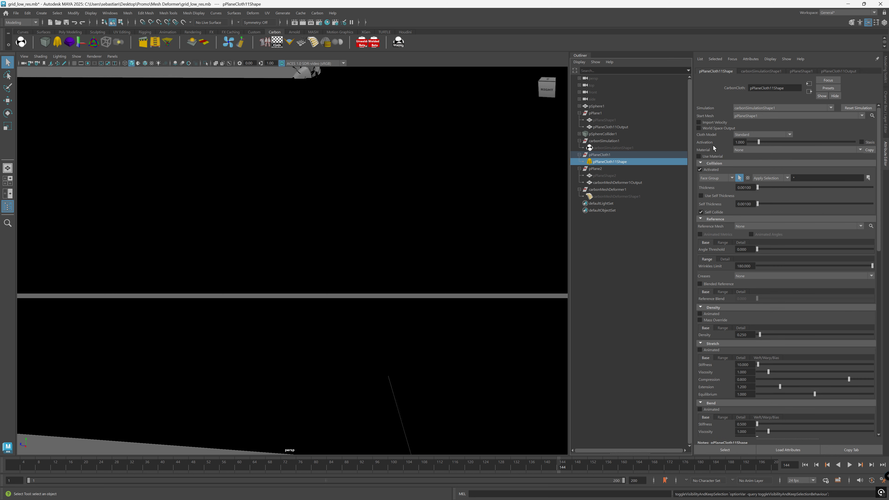
click(858, 108)
scroll(347, 222, down, 8)
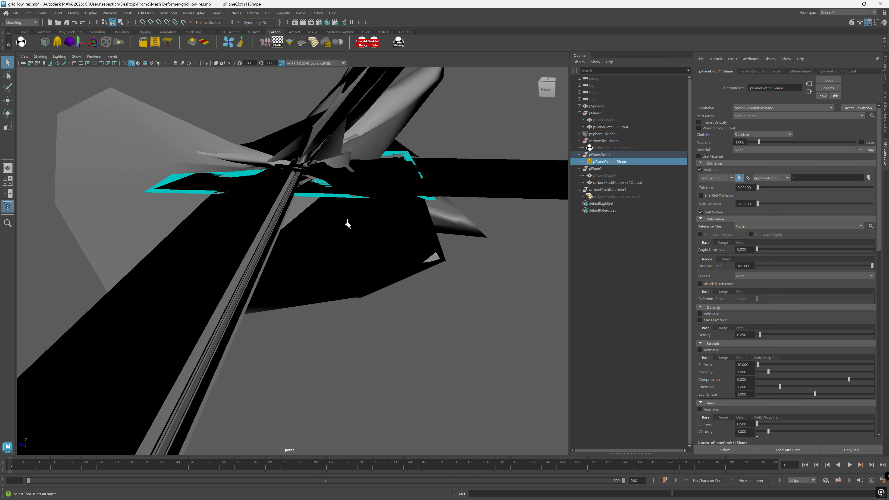
click(611, 196)
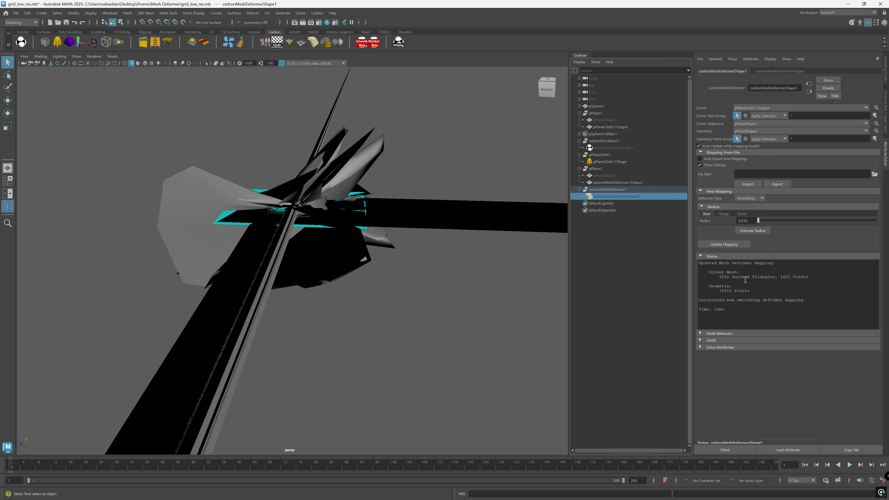
click(724, 243)
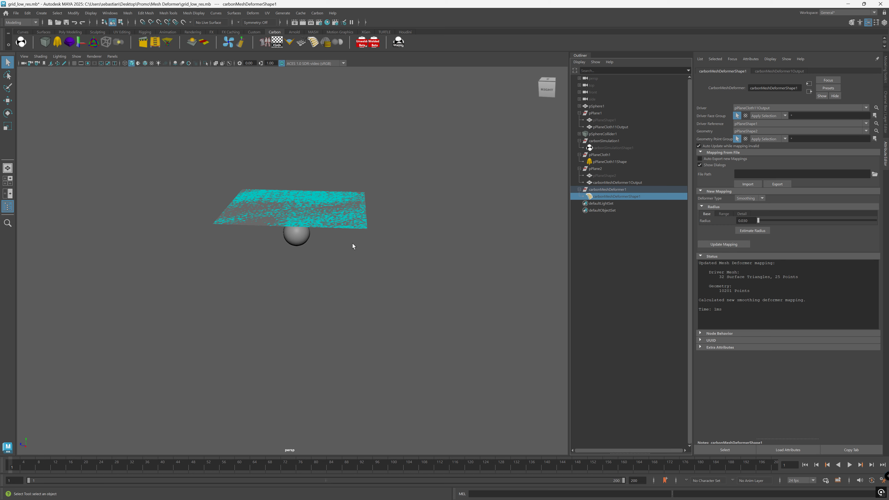
- Frame the cloth and sphere up close and scrub the simulation to frame 64
alt+right_drag(352, 243, 453, 234)
alt+middle_drag(387, 221, 396, 244)
drag(14, 466, 252, 475)
mouse_move(307, 314)
alt+mouse_down()
mouse_move(307, 277)
mouse_move(298, 306)
alt+mouse_up()
alt+right_drag(298, 306, 433, 308)
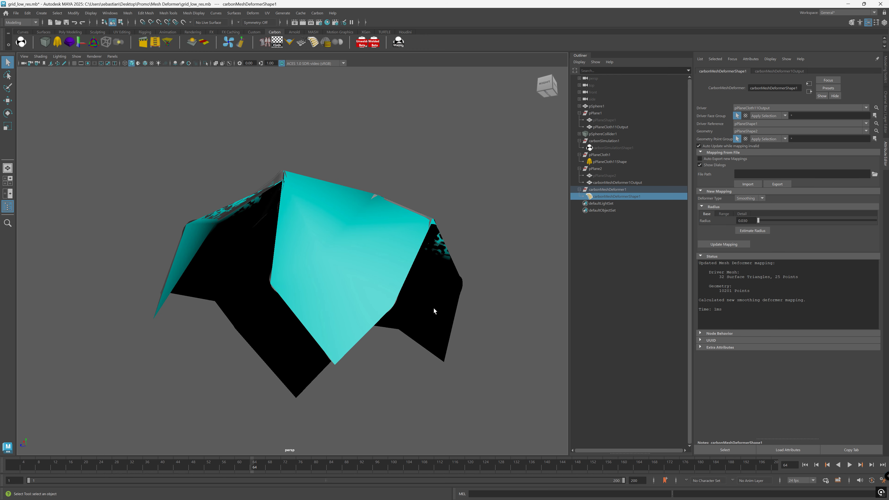
- Estimate the smoothing radius for the coarse driver, update the mapping and inspect the rounded plane
alt+drag(433, 308, 368, 357)
click(752, 230)
mouse_move(423, 313)
alt+mouse_down()
mouse_move(379, 294)
mouse_move(429, 311)
alt+mouse_up()
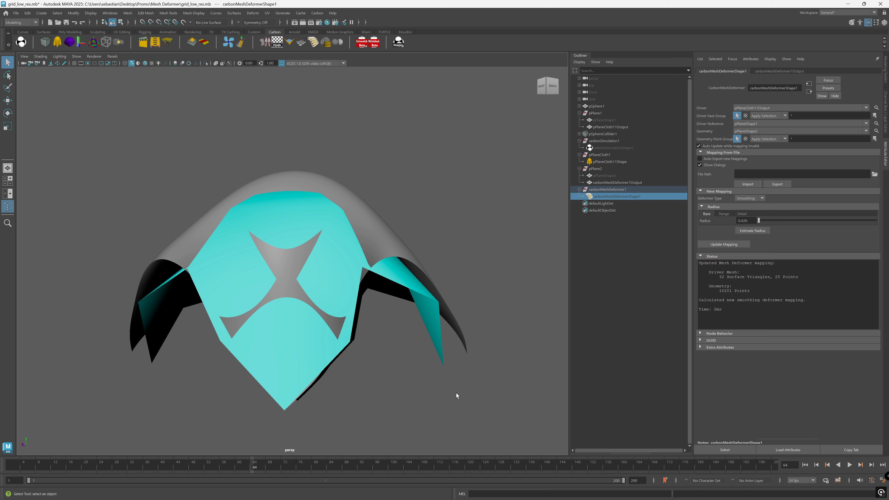
mouse_move(455, 328)
alt+mouse_down()
mouse_move(420, 321)
mouse_move(445, 329)
alt+mouse_up()
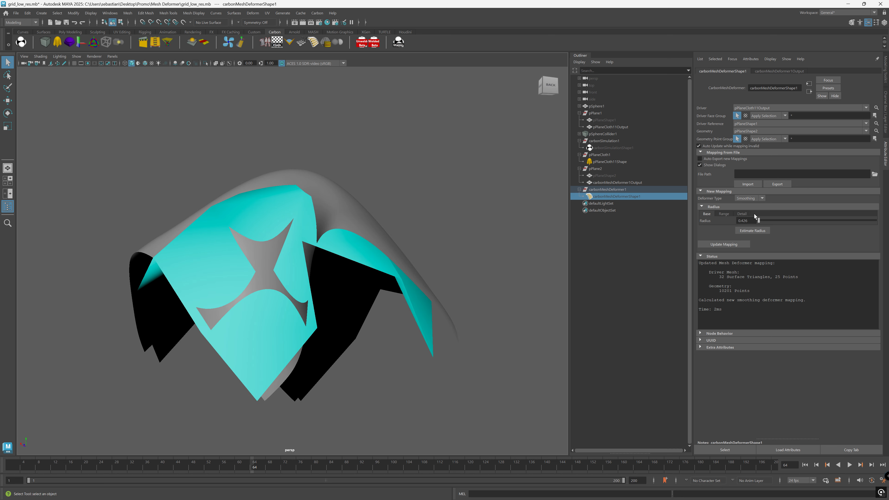
- Set the deformer type to Skinning, update the mapping and inspect the plane against the 4 by 4 driver mesh
click(752, 198)
click(750, 219)
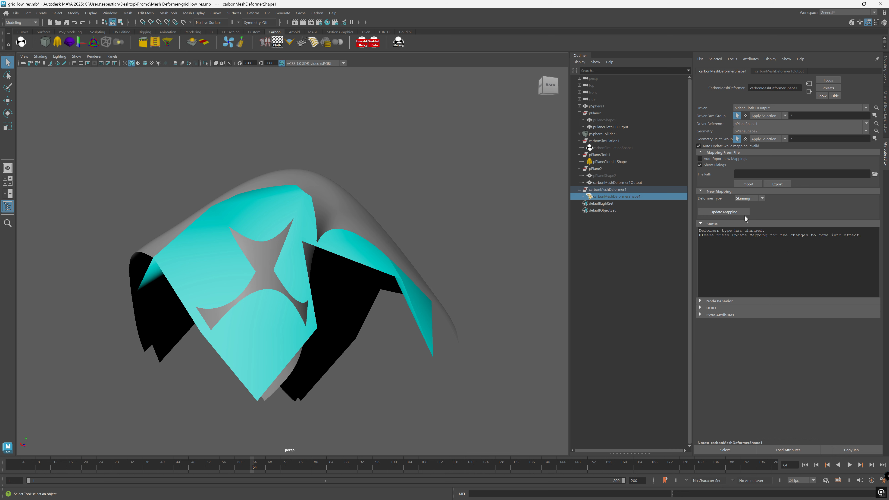
click(739, 212)
alt+drag(451, 266, 361, 246)
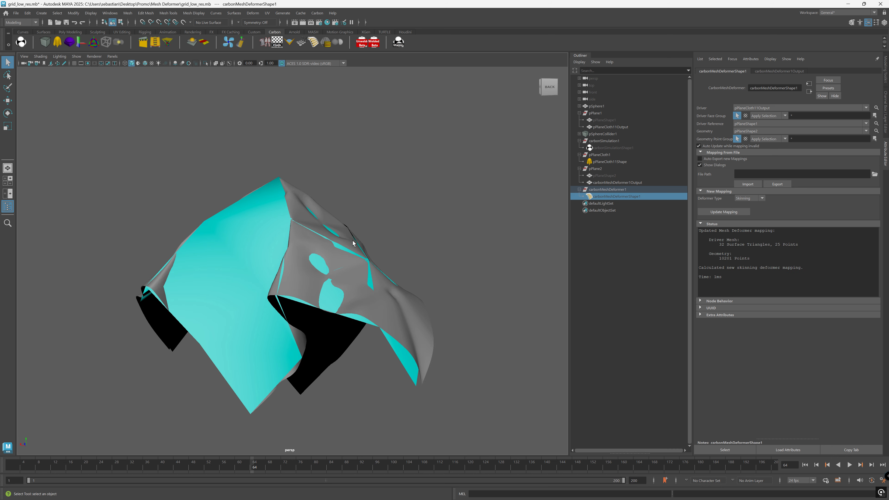
alt+drag(386, 274, 416, 256)
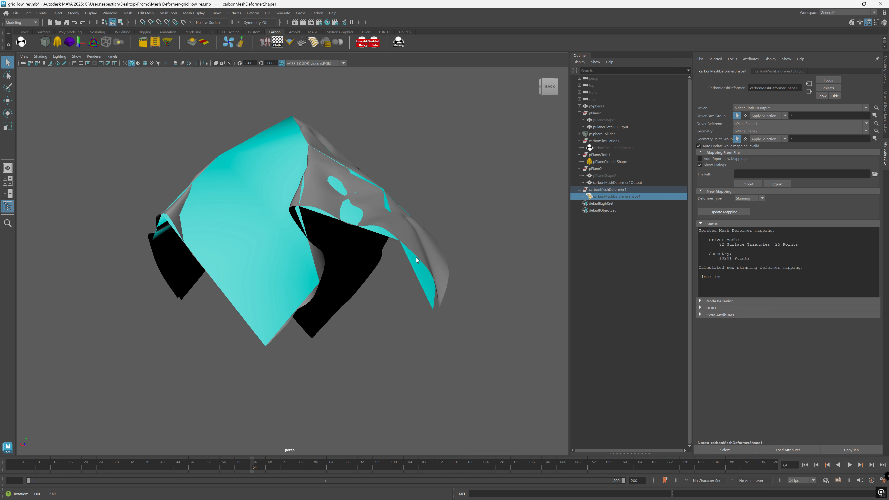
alt+drag(438, 303, 380, 271)
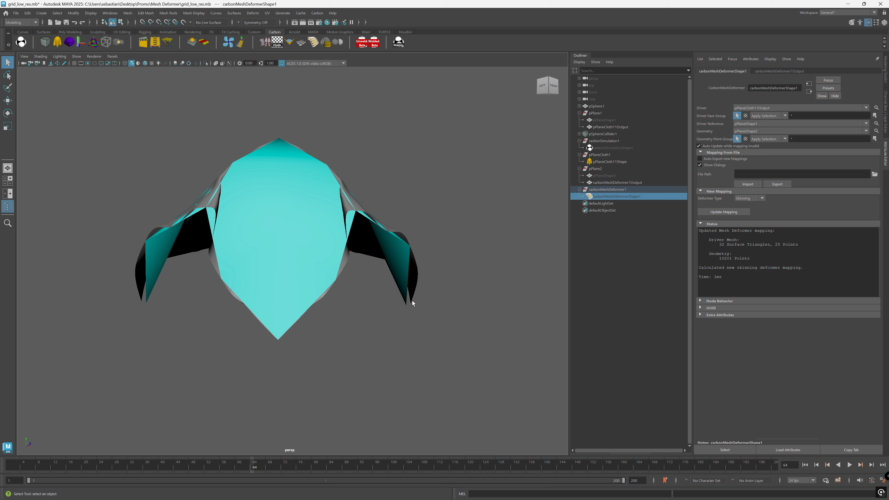
alt+drag(423, 279, 420, 282)
- Set the deformer type to Analytical, update the mapping and inspect the plane against the coarse driver from several sides
click(757, 198)
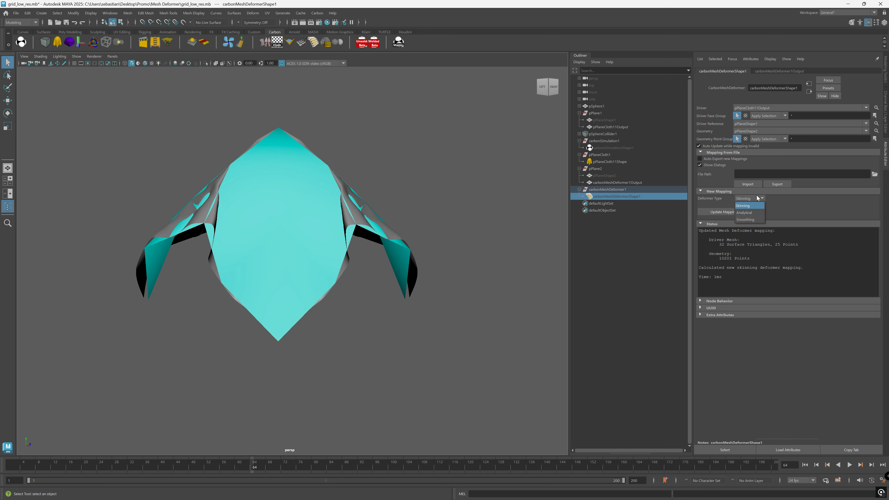
click(744, 212)
click(721, 212)
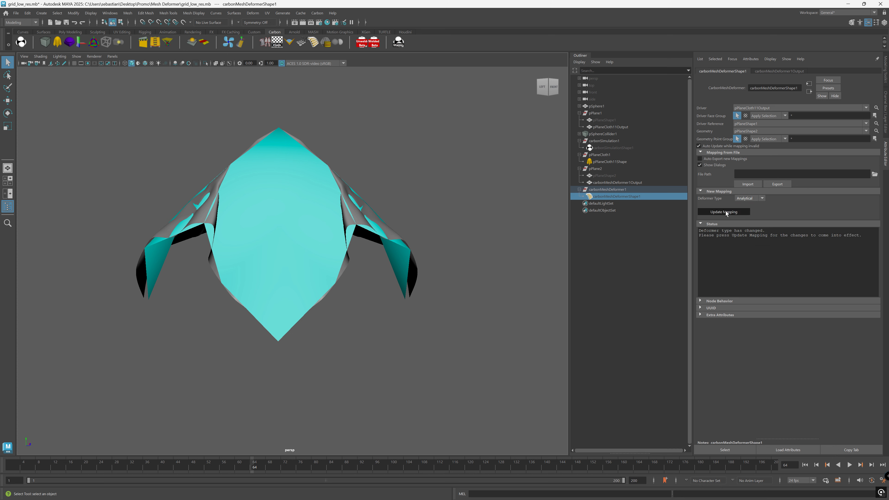
scroll(386, 273, up, 3)
alt+drag(388, 270, 397, 298)
alt+drag(466, 246, 182, 239)
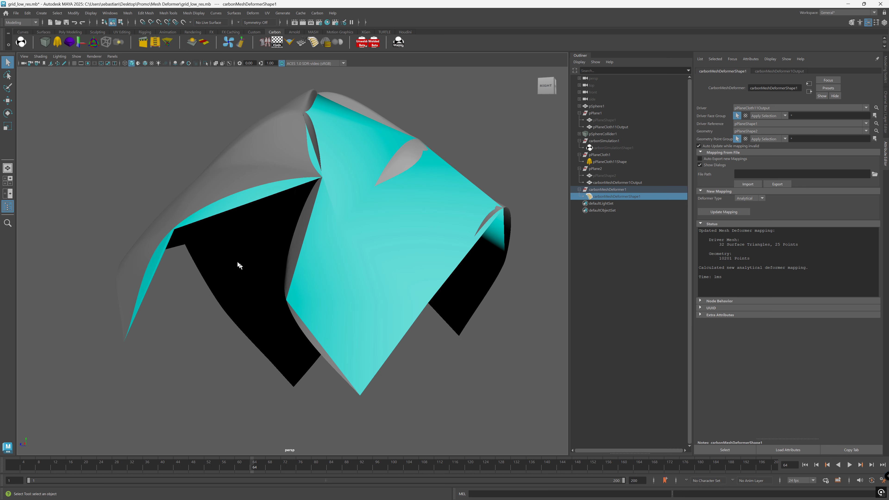
alt+drag(187, 237, 248, 248)
alt+middle_drag(248, 249, 281, 286)
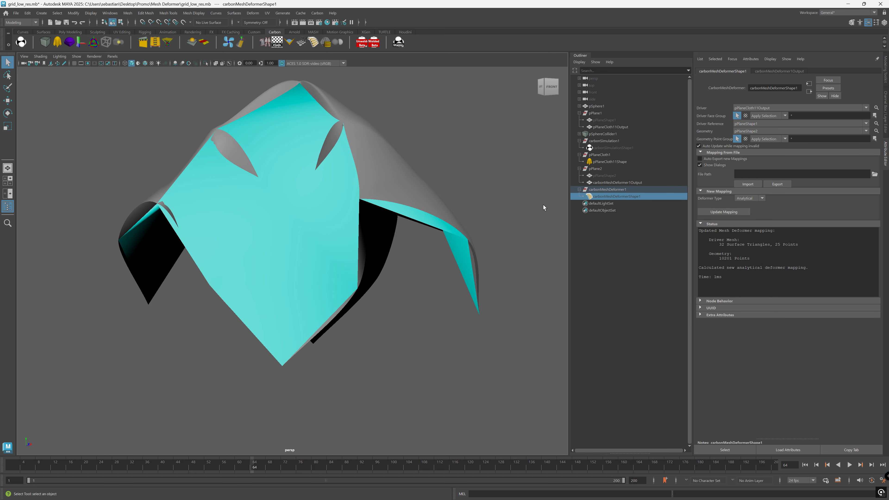
alt+middle_drag(470, 189, 471, 211)
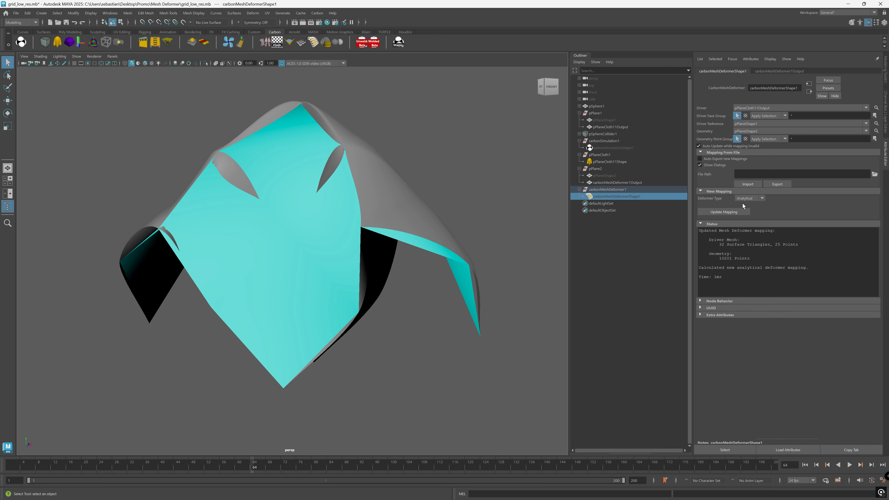
- Switch the deformer type back to Skinning, update the mapping and inspect the plane from above
click(744, 201)
click(746, 207)
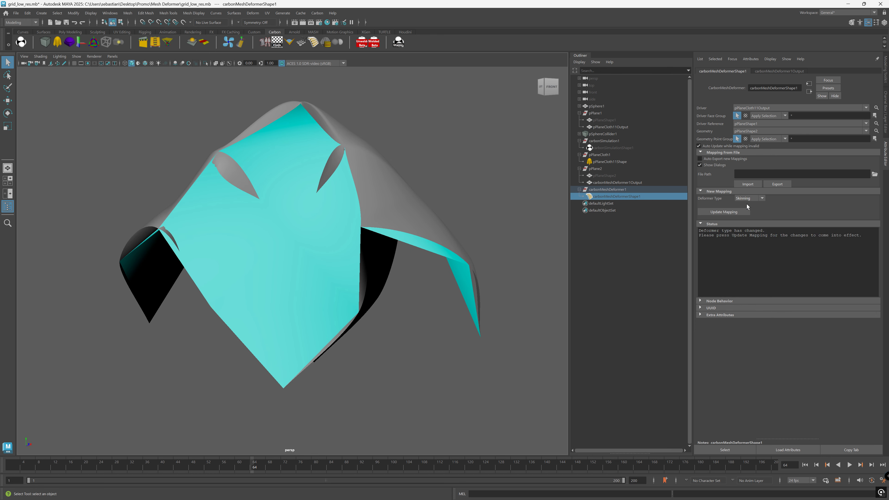
click(729, 212)
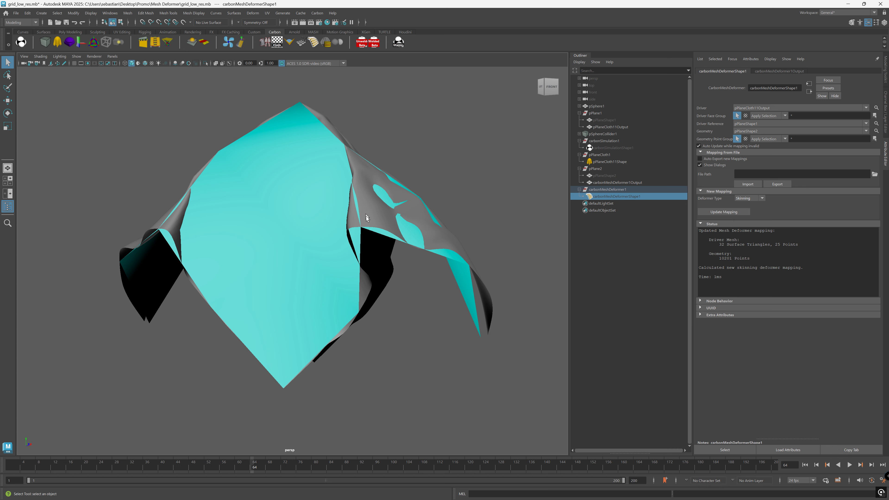
alt+drag(545, 186, 488, 214)
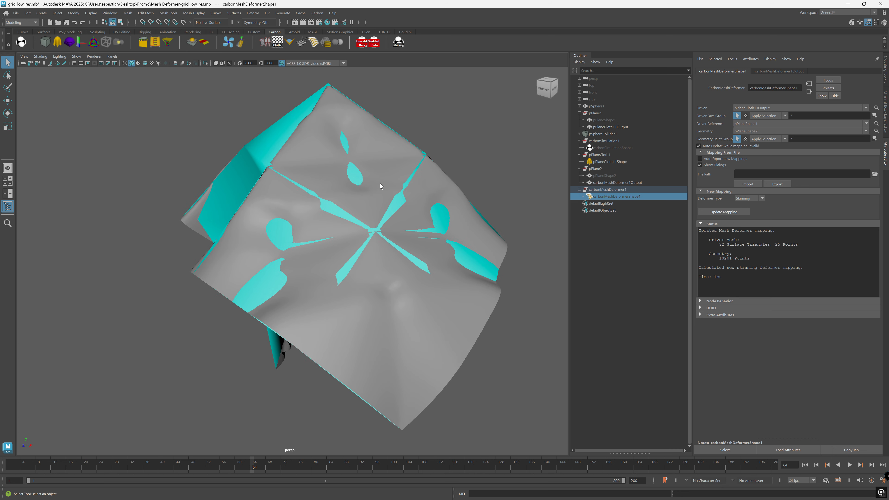
alt+drag(444, 239, 457, 239)
- Set the deformer type to Smoothing with a 0.426 base radius, update the mapping and inspect the plane from below
click(754, 198)
click(747, 212)
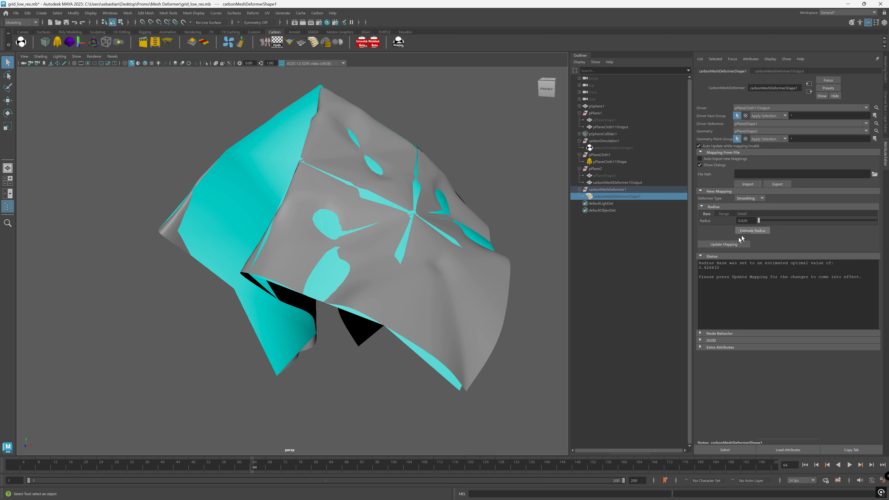
click(724, 245)
alt+drag(466, 226, 474, 213)
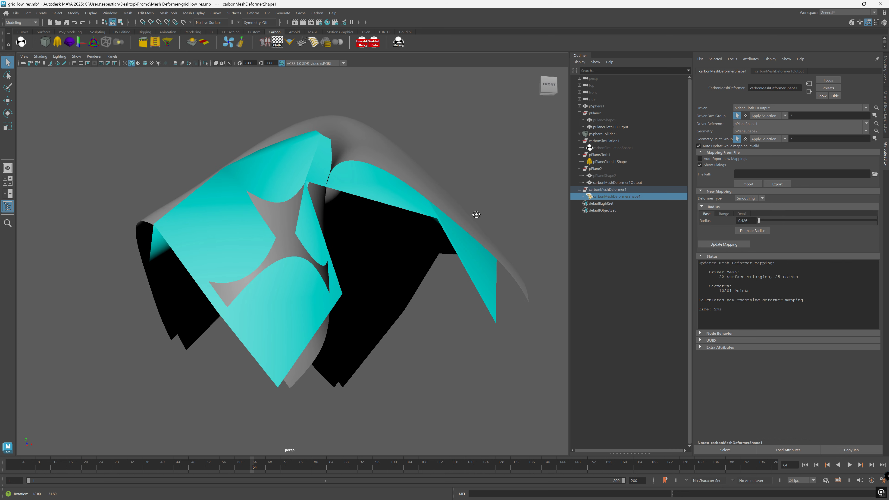
- Set the smoothing base radius to 0.3 and update the mapping
click(747, 223)
text(0.3)
key(Return)
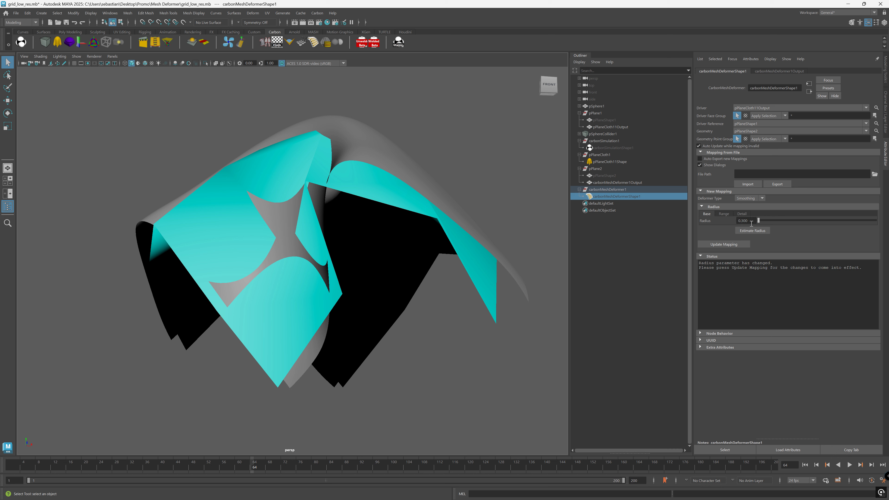
click(734, 244)
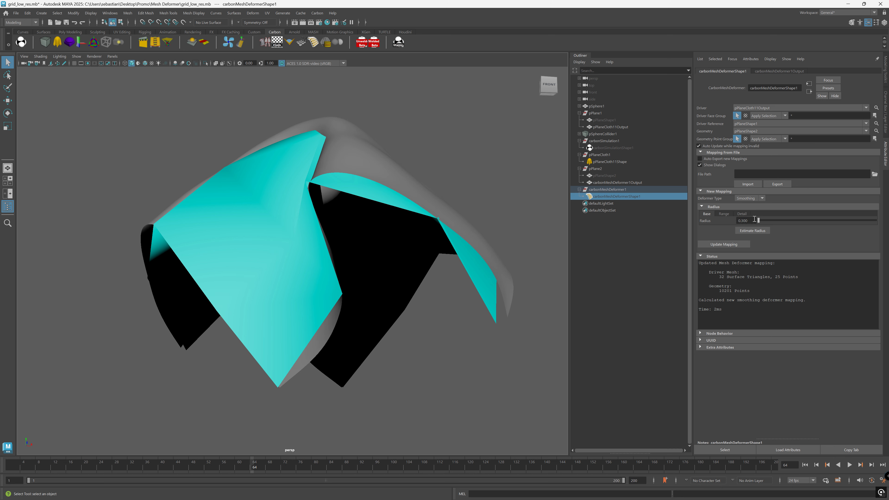
- Set the smoothing base radius to 0.1, update the mapping and inspect the plane from above and below
click(744, 222)
text(1)
key(Return)
click(739, 245)
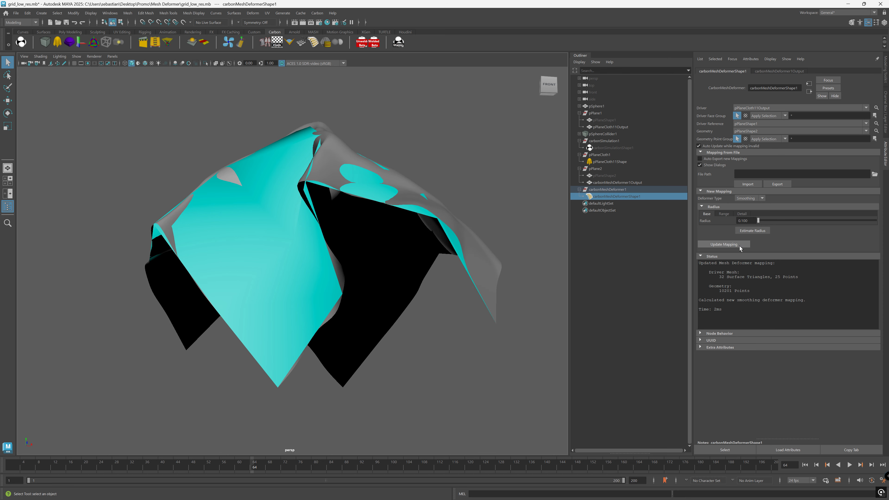
alt+drag(484, 214, 428, 231)
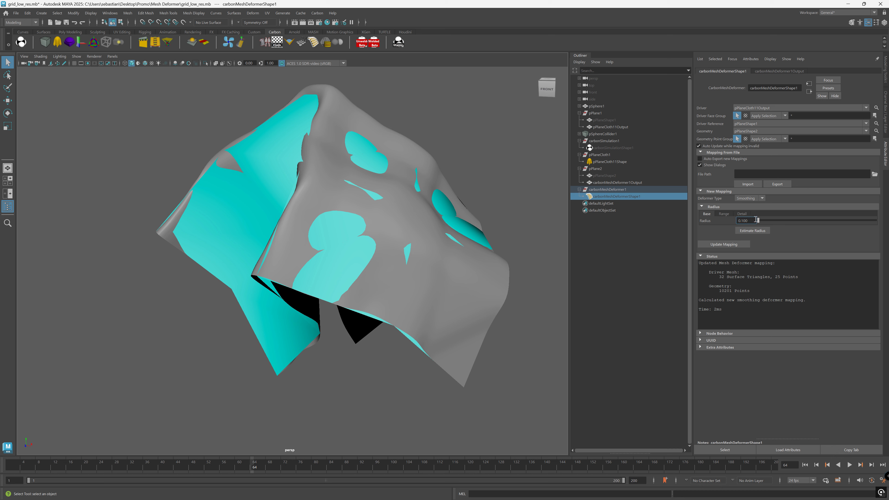
alt+drag(500, 253, 325, 277)
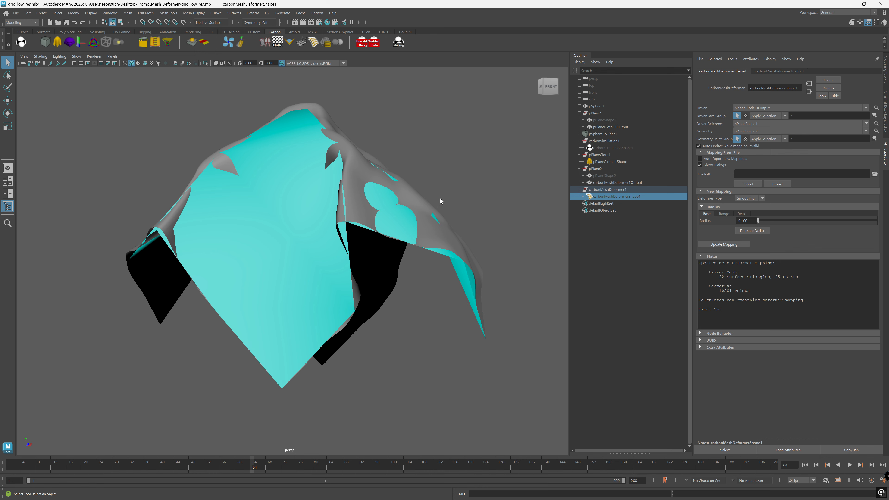
alt+drag(440, 198, 404, 211)
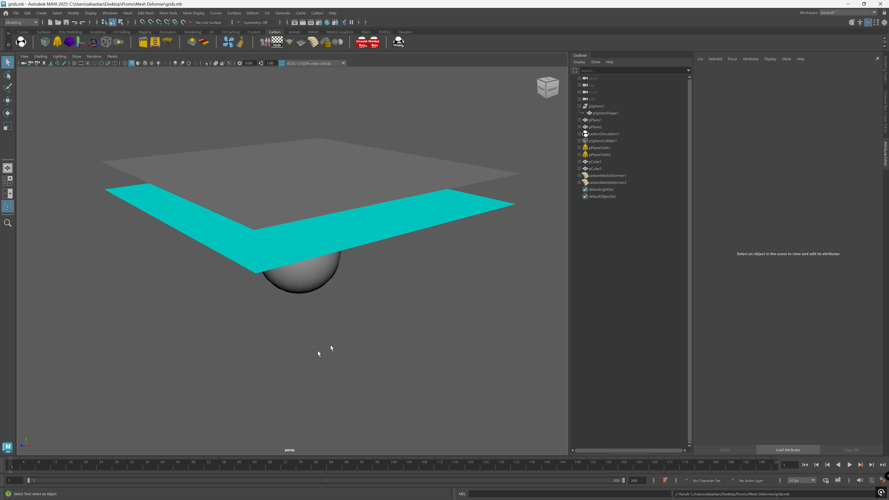
- Play the grids.mb cloth simulation, scrub to frame 45 and show the settings of carbonMeshDeformerShape1
key(alt+v)
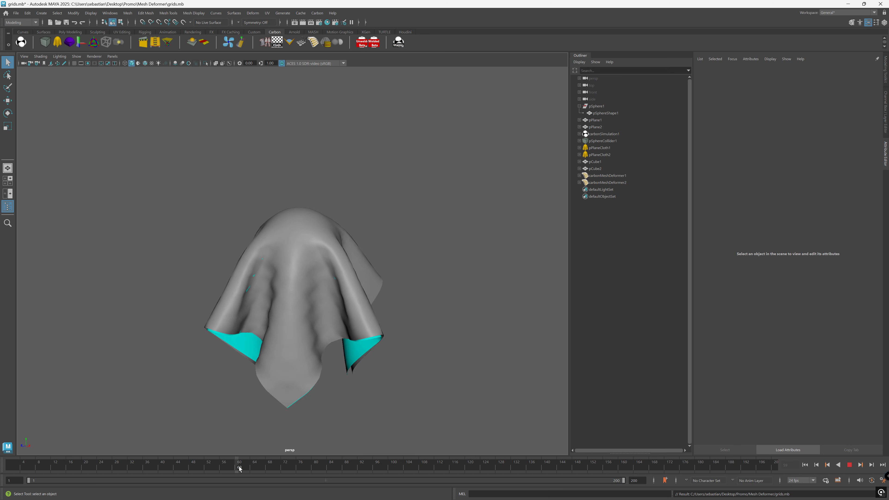
drag(347, 462, 179, 463)
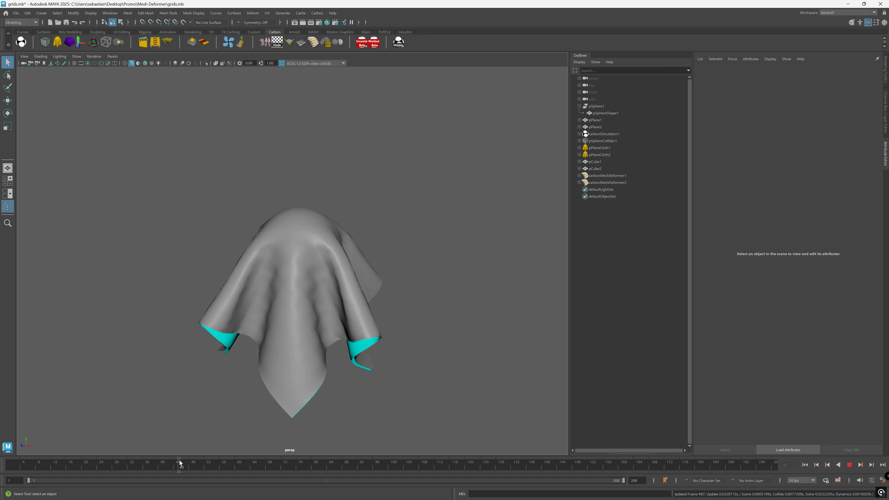
click(580, 183)
click(579, 176)
click(616, 182)
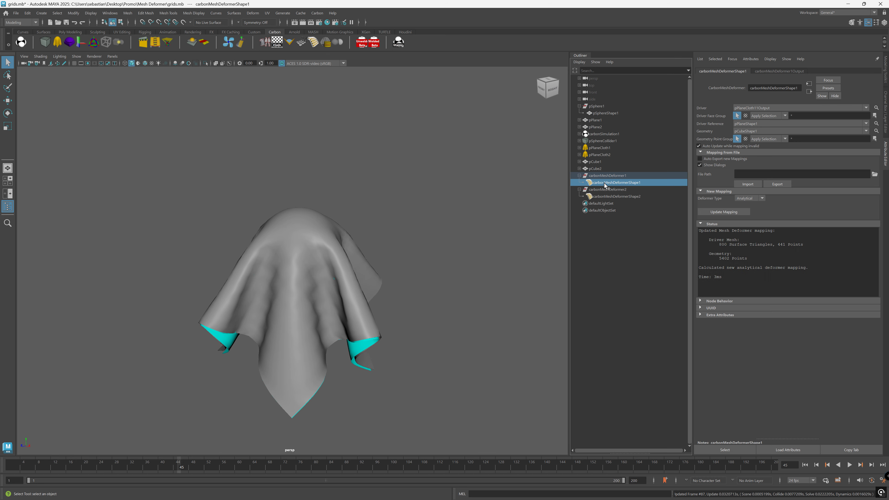
- Set carbonMeshDeformerShape1 and carbonMeshDeformerShape2 to Skinning, update both mappings and inspect the draped layers up close
click(615, 197)
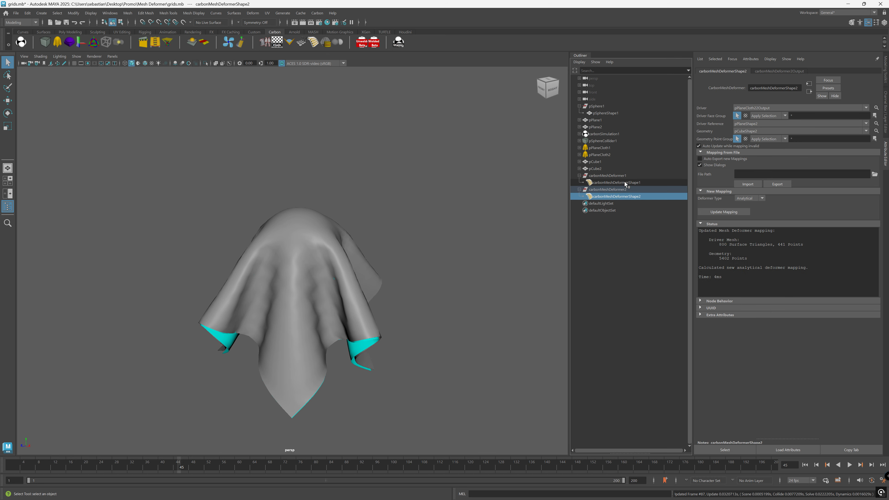
click(747, 206)
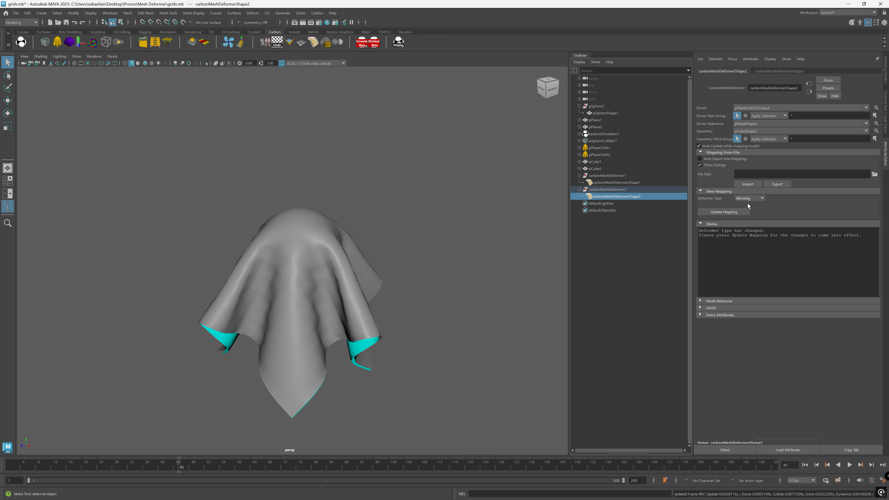
click(625, 182)
click(749, 198)
click(748, 206)
click(729, 212)
click(616, 196)
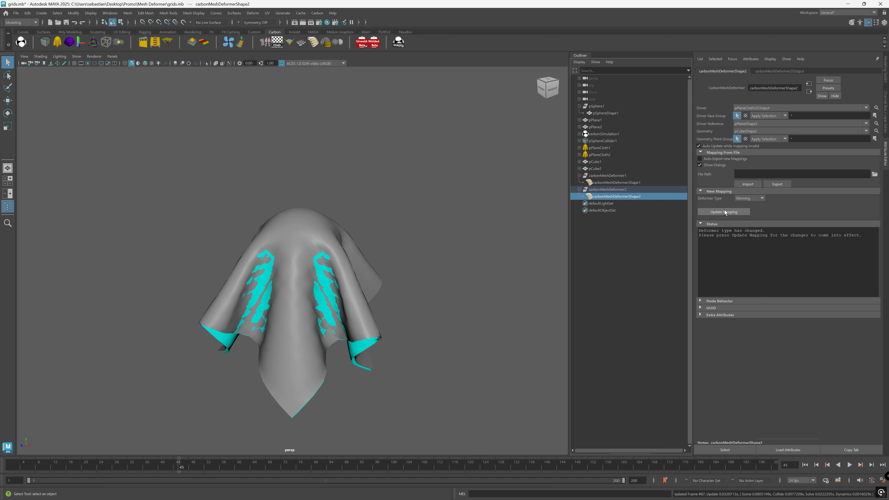
click(712, 212)
alt+drag(372, 286, 315, 272)
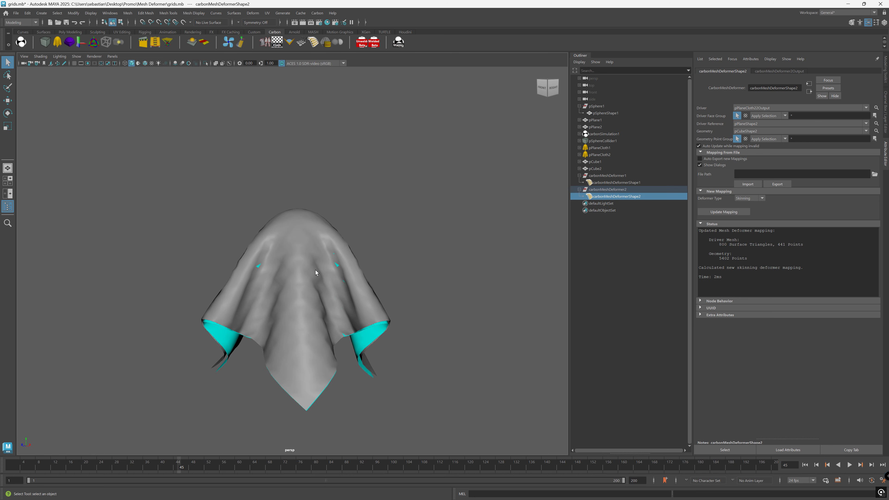
alt+middle_drag(320, 315, 324, 272)
alt+right_drag(316, 256, 400, 253)
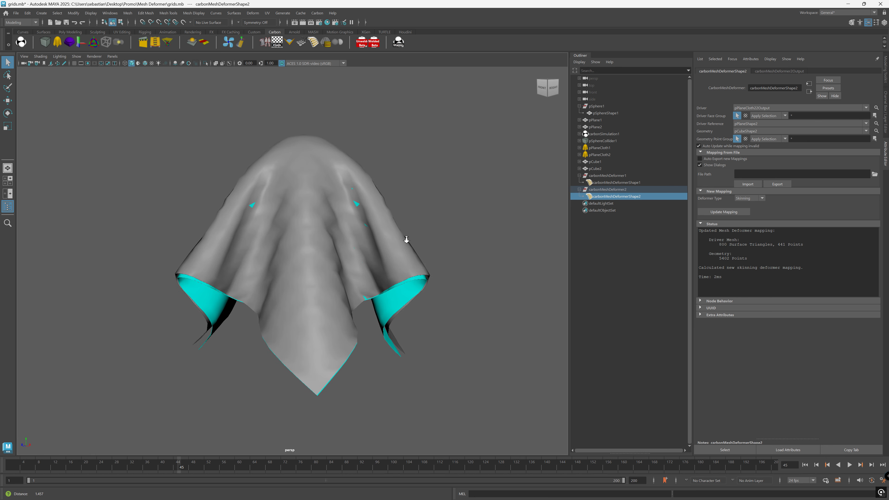
mouse_move(400, 253)
alt+mouse_down()
mouse_move(359, 248)
mouse_move(507, 262)
alt+mouse_up()
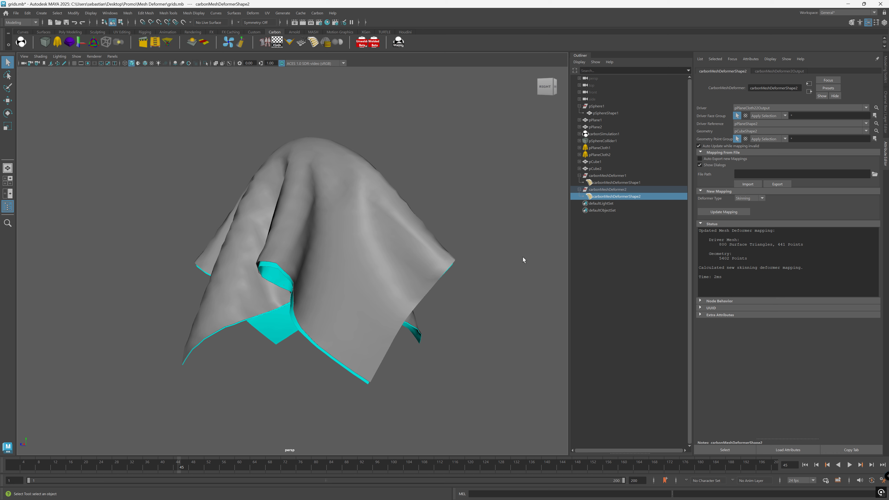
- Select carbonMeshDeformer1Output under pCube1, return to frame 1 and examine the two thick layers above the sphere from the side
click(600, 261)
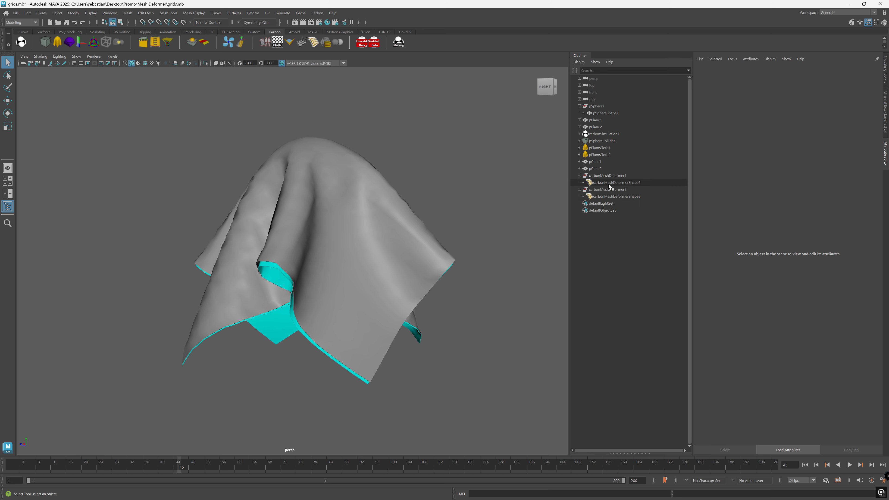
click(579, 169)
click(579, 162)
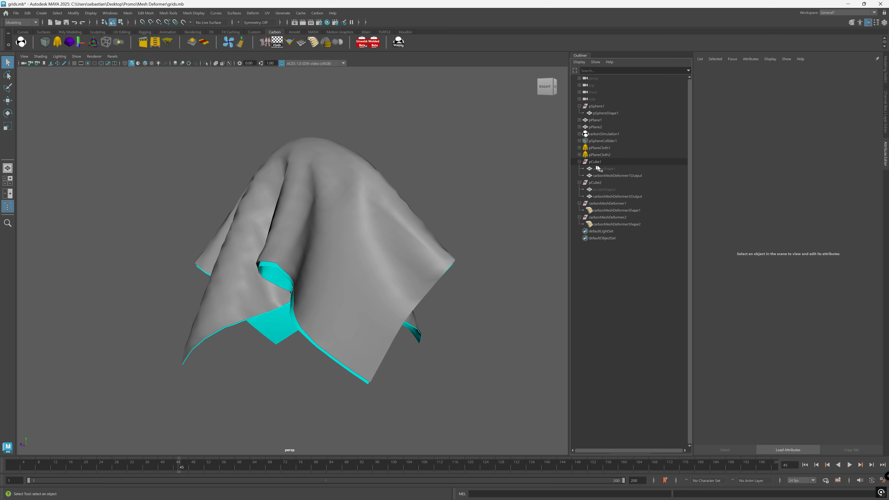
click(621, 176)
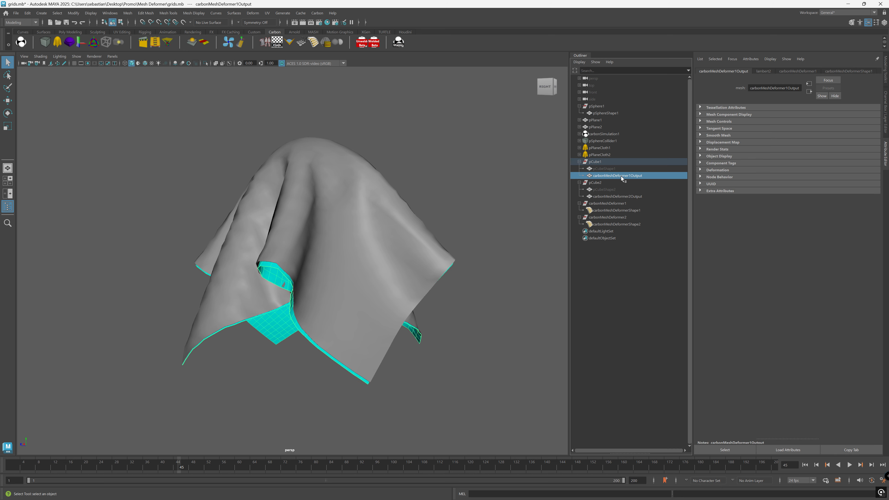
drag(120, 467, 2, 469)
alt+middle_drag(499, 189, 454, 333)
alt+right_drag(434, 239, 506, 225)
alt+drag(505, 226, 502, 224)
alt+drag(506, 286, 502, 280)
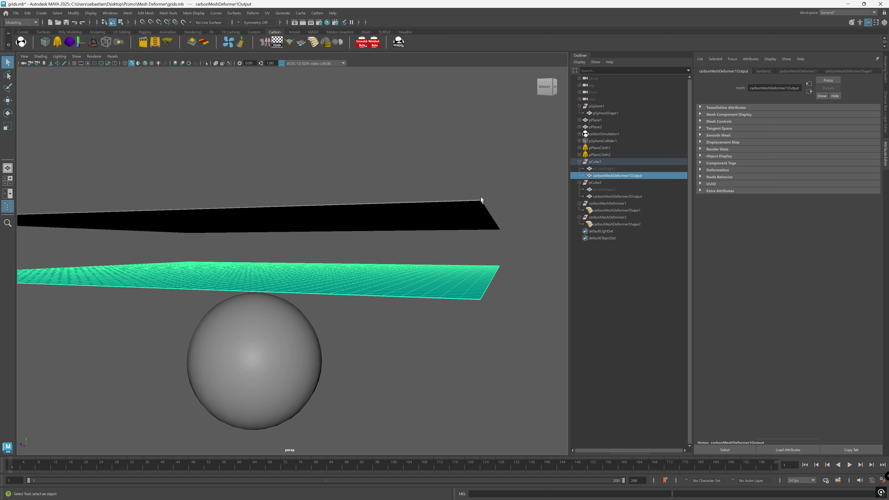
- Set the collision thickness of pPlaneCloth11Shape to 0.02
click(579, 155)
click(579, 147)
click(610, 155)
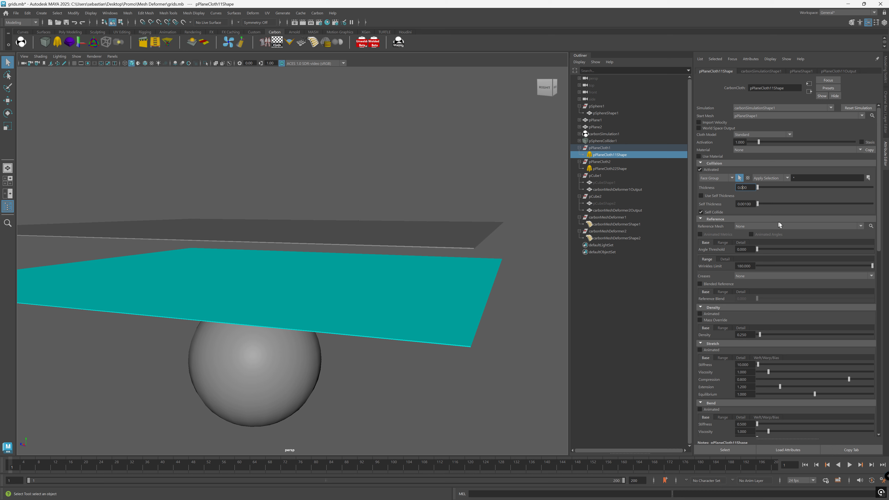
text(0.02)
key(Return)
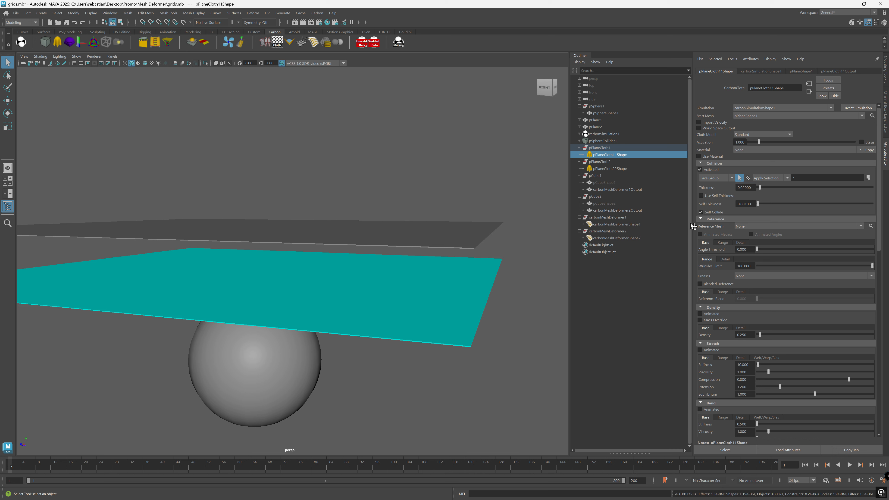
- Set the collision thickness of pPlaneCloth22Shape to 0.02 and reset the simulation
click(626, 168)
click(748, 188)
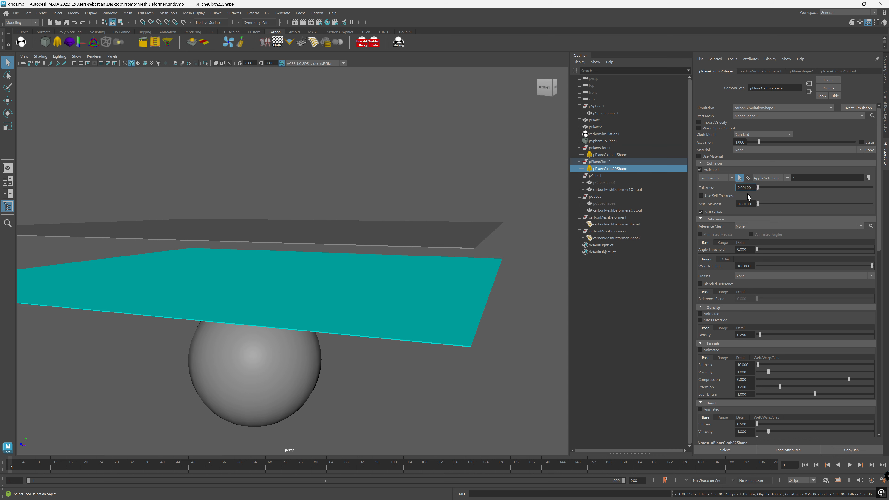
text(2)
key(Return)
click(860, 110)
- Show the physics draw of carbonSimulationShape1 and play the simulation with both thickened cloth layers
click(579, 134)
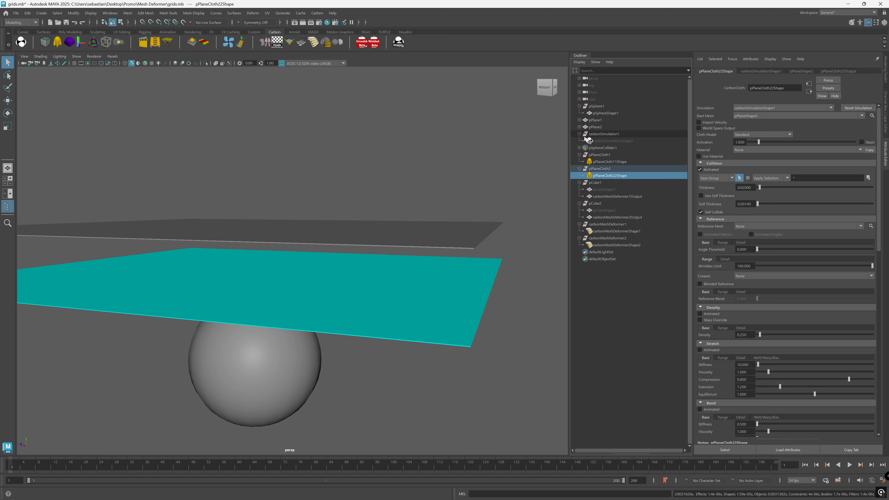
click(611, 141)
scroll(458, 242, down, 5)
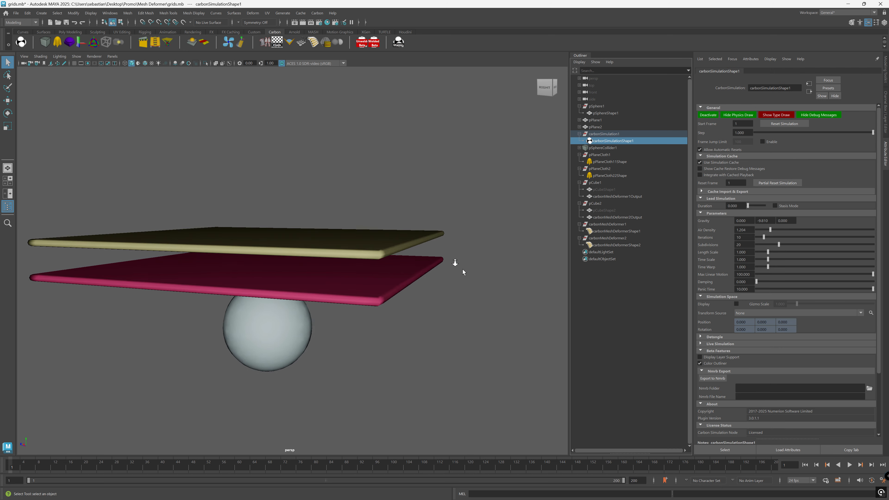
click(849, 465)
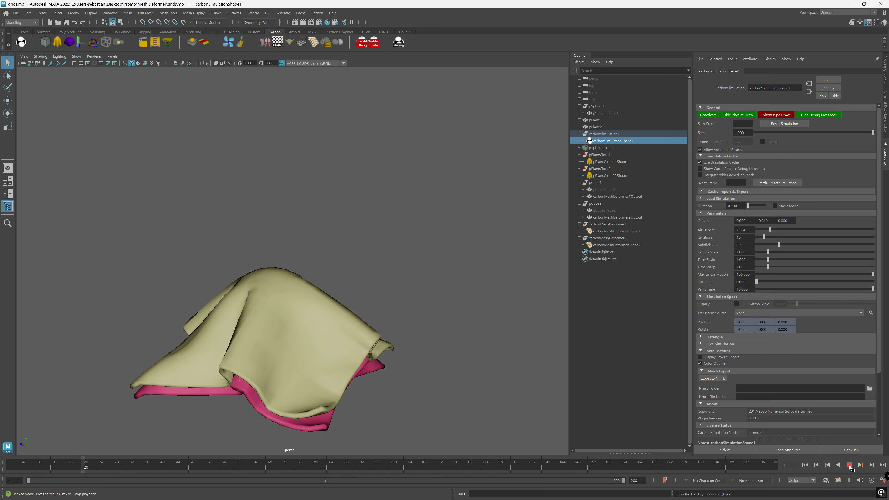
- Stop the simulation playback and examine the thickened cloth layers from underneath
click(849, 465)
alt+middle_drag(370, 315, 442, 232)
alt+right_drag(443, 234, 426, 324)
alt+drag(423, 324, 274, 248)
alt+right_drag(275, 245, 303, 240)
alt+middle_drag(304, 239, 281, 250)
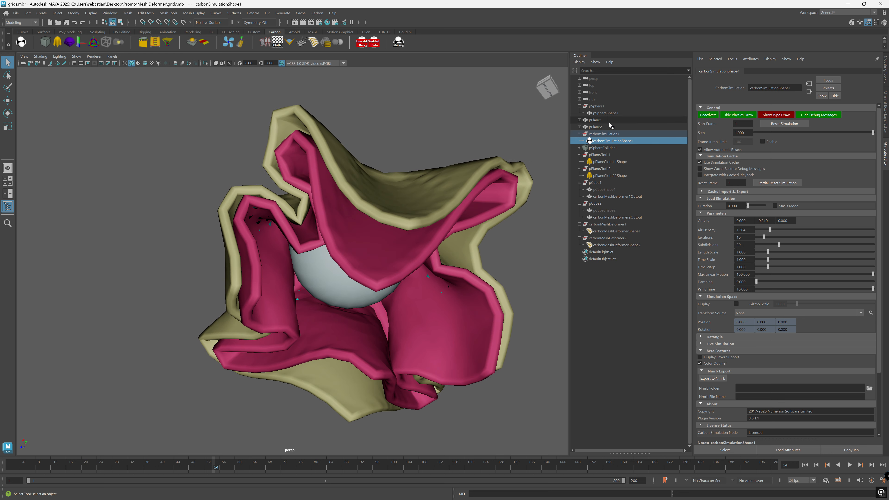
- Hide the physics draw of carbonSimulationShape1 and inspect the deformed meshes from below and from the front
key(h)
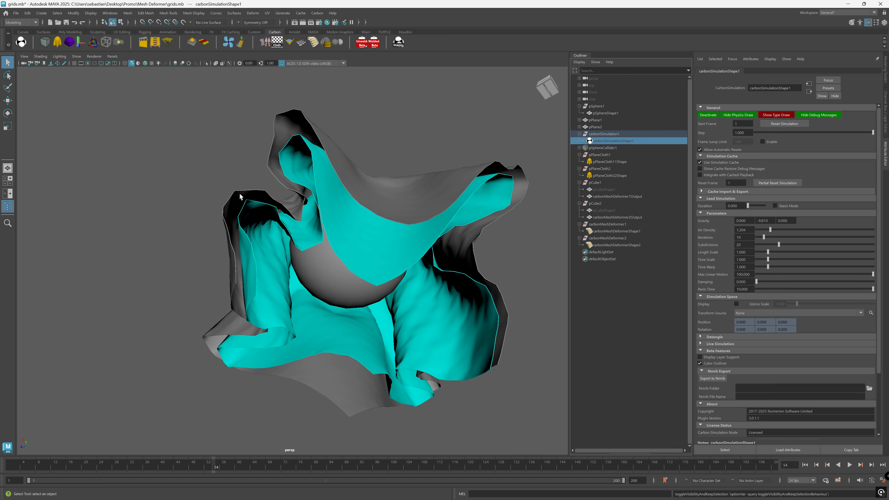
alt+drag(231, 221, 327, 312)
alt+drag(272, 284, 468, 296)
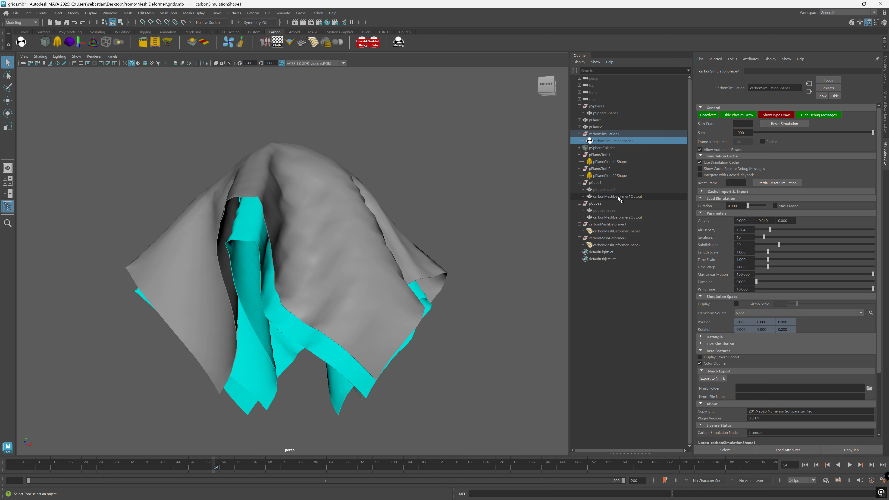
- Set the collision thickness of pPlaneCloth11Shape and pPlaneCloth22Shape to 0.001
click(624, 161)
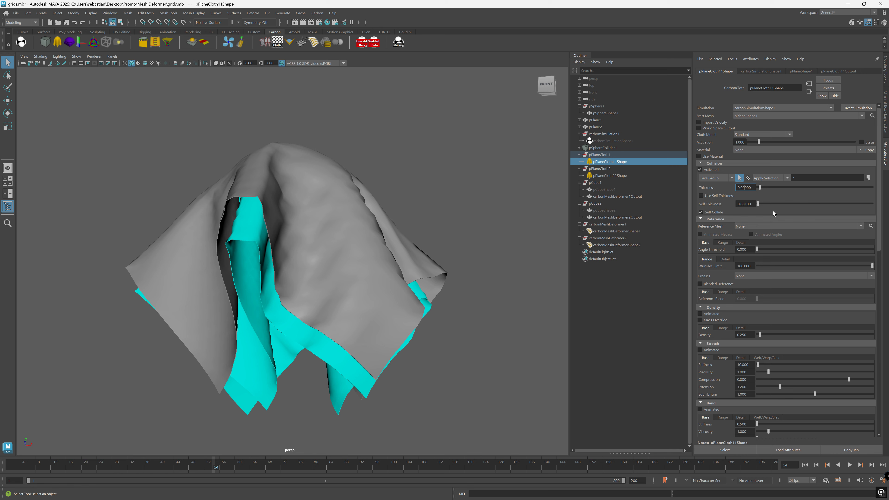
key(Return)
click(620, 176)
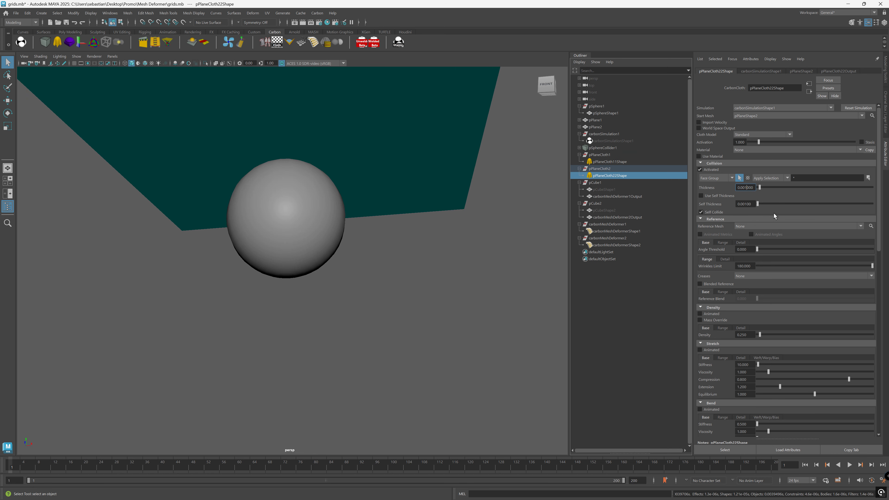
- Set the Y scale of pCube2 to 2
click(606, 203)
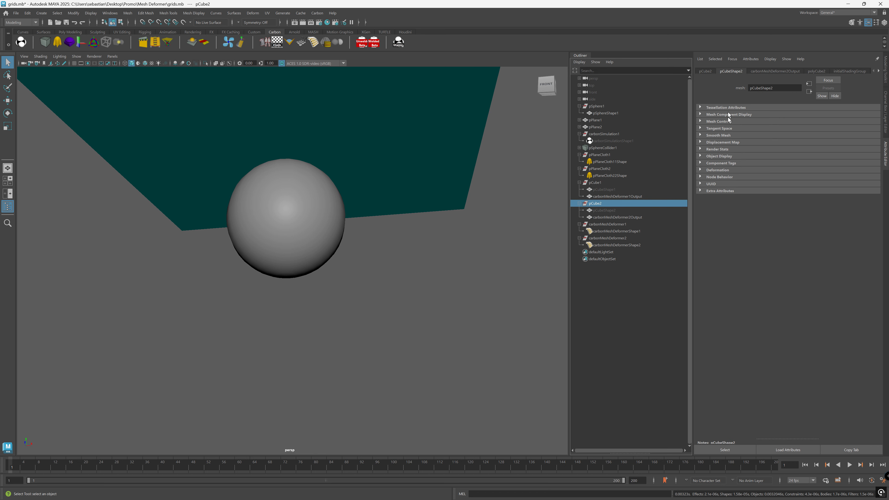
click(706, 71)
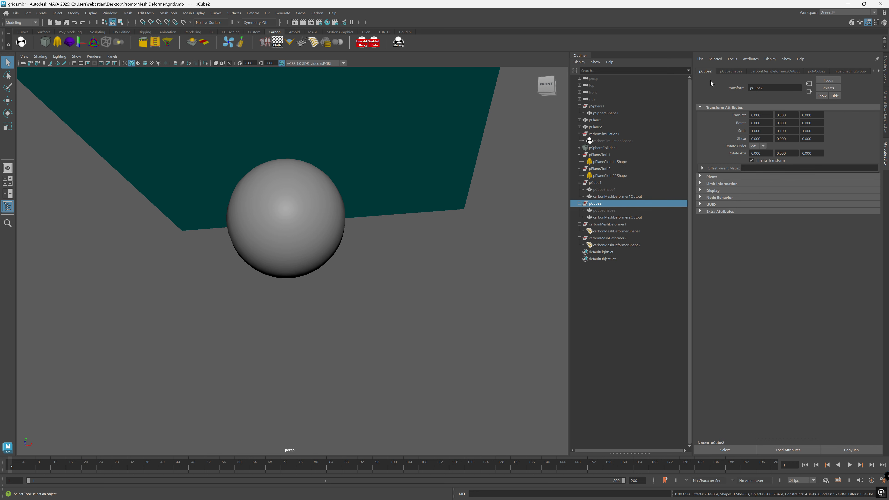
click(783, 131)
text(2)
key(Return)
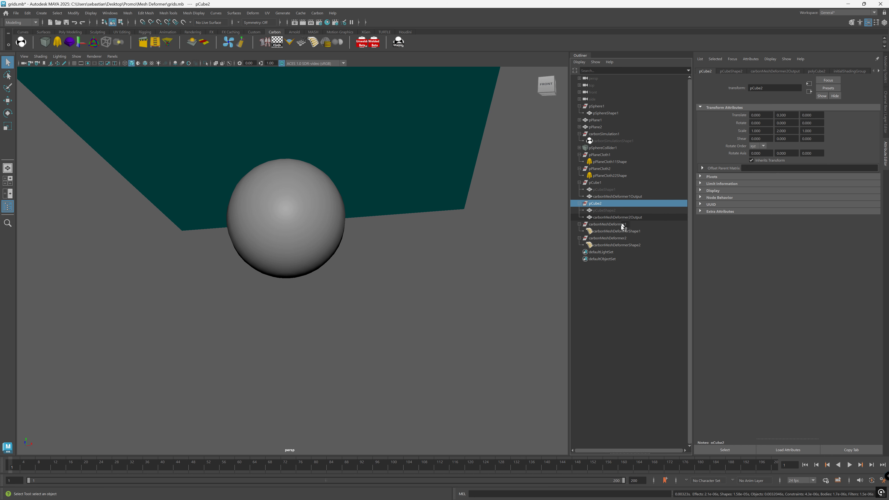
- Set the Y scale of pCube1 to 2
click(606, 182)
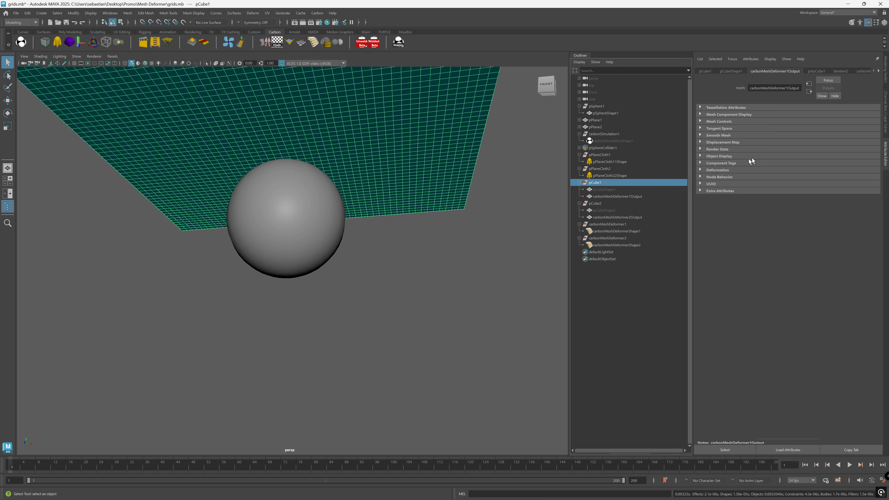
click(711, 71)
click(731, 71)
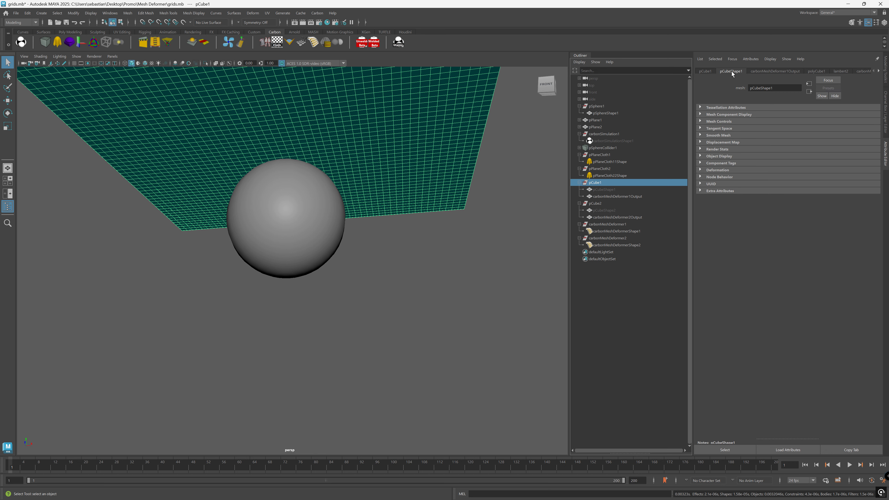
click(710, 69)
double_click(785, 131)
text(2)
key(Return)
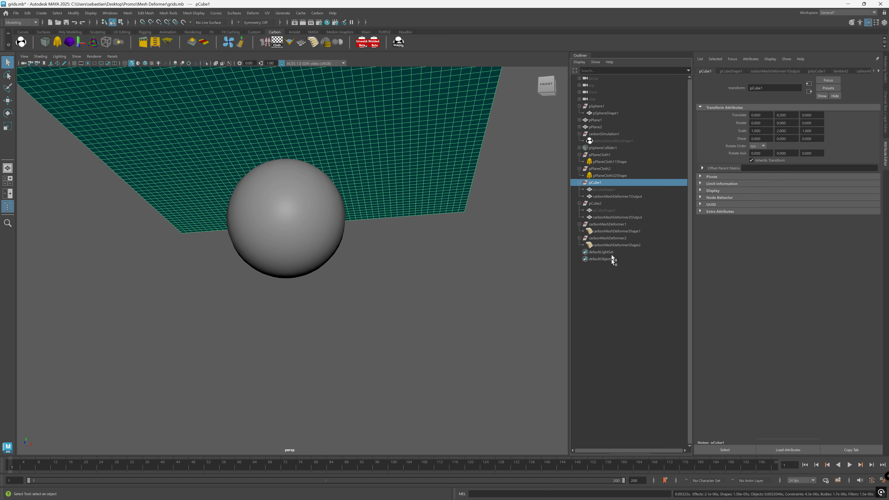
- Reset carbonSimulationShape1 and update the mappings of carbonMeshDeformerShape1 and carbonMeshDeformerShape2
click(616, 141)
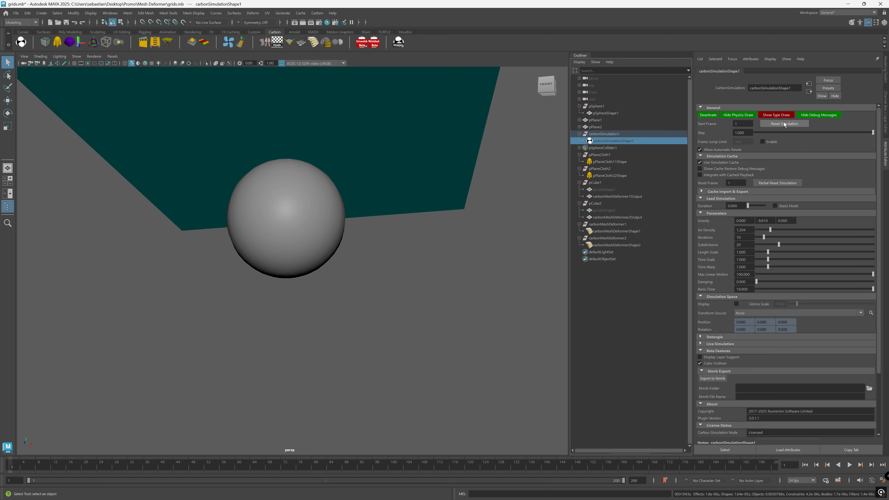
click(626, 231)
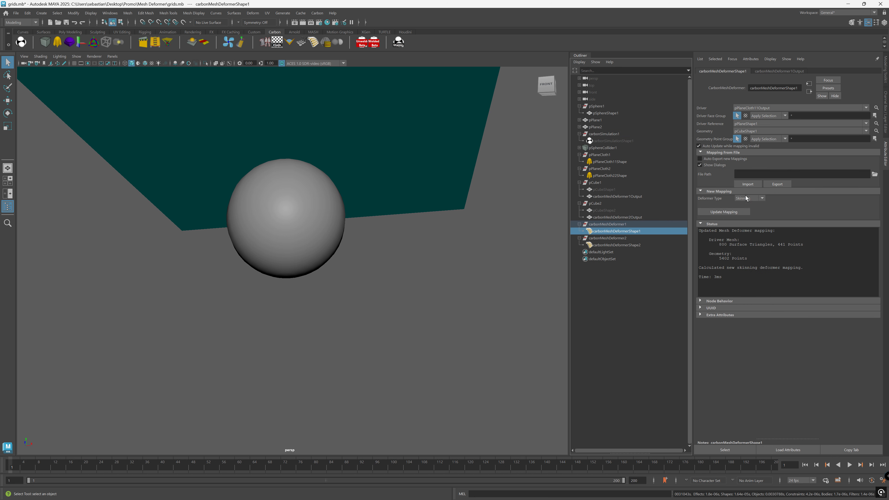
click(737, 212)
click(634, 245)
click(732, 213)
alt+right_drag(371, 267, 370, 244)
alt+drag(369, 244, 372, 284)
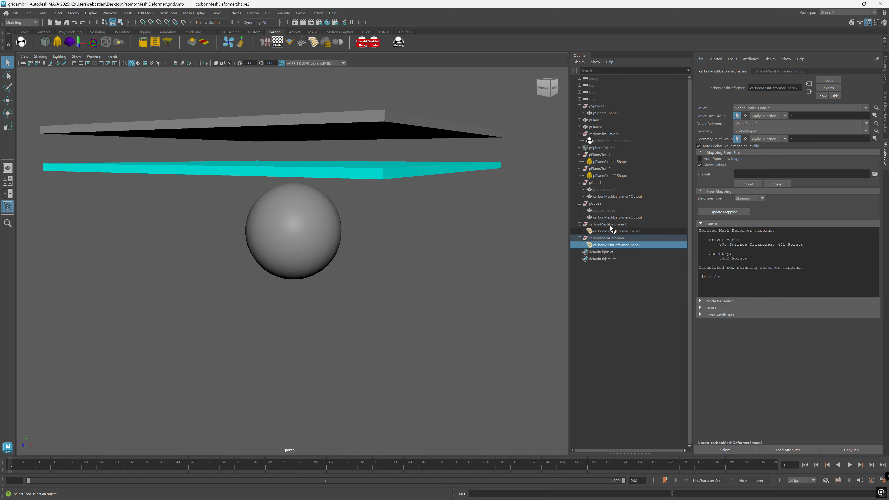
- Hide the thick meshes pCube1 and pCube2
click(601, 183)
key(h)
click(594, 203)
key(h)
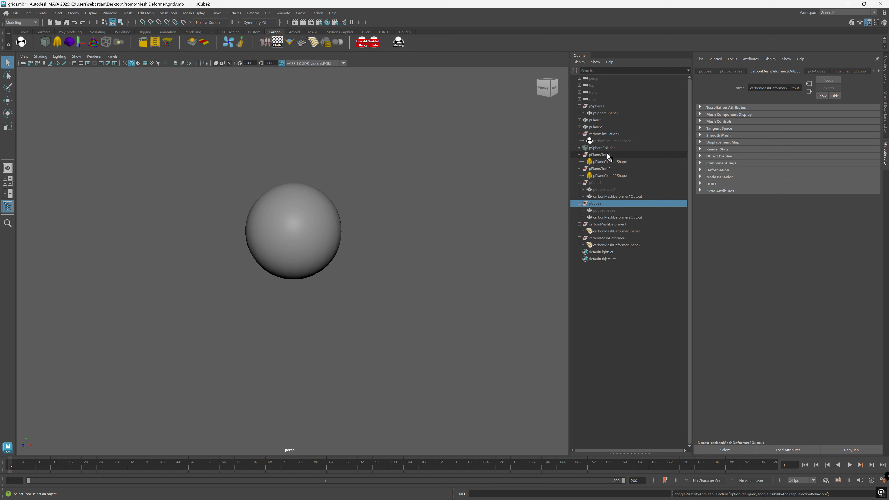
- Show carbonSimulationShape1 and play the simulation of the two thin cloth layers to frame 62
click(614, 141)
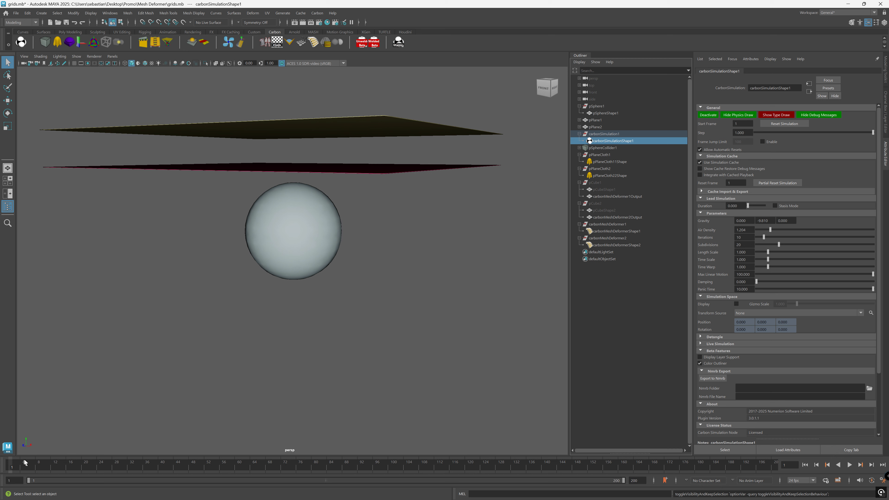
click(849, 464)
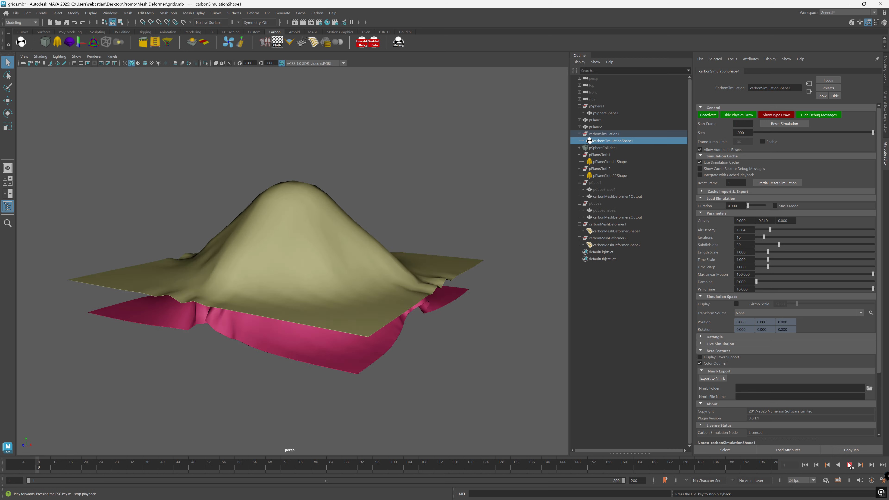
click(849, 464)
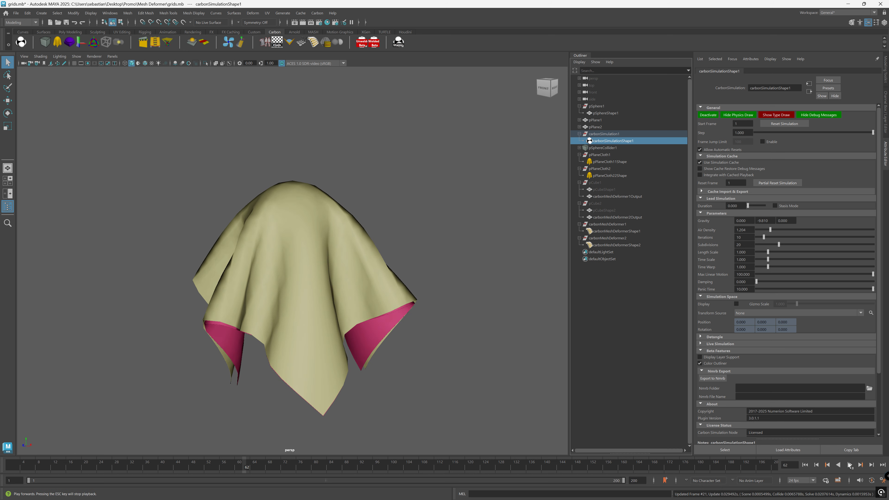
- Examine the gap between the two simulated cloth layers around their folds and edges
alt+drag(397, 342, 385, 327)
alt+right_drag(333, 301, 490, 245)
alt+drag(304, 329, 304, 314)
alt+right_drag(300, 175, 424, 214)
mouse_move(424, 214)
alt+mouse_down()
mouse_move(454, 157)
mouse_move(439, 213)
mouse_move(426, 218)
alt+mouse_up()
alt+drag(336, 195, 382, 236)
alt+right_drag(438, 224, 347, 258)
alt+drag(347, 258, 360, 247)
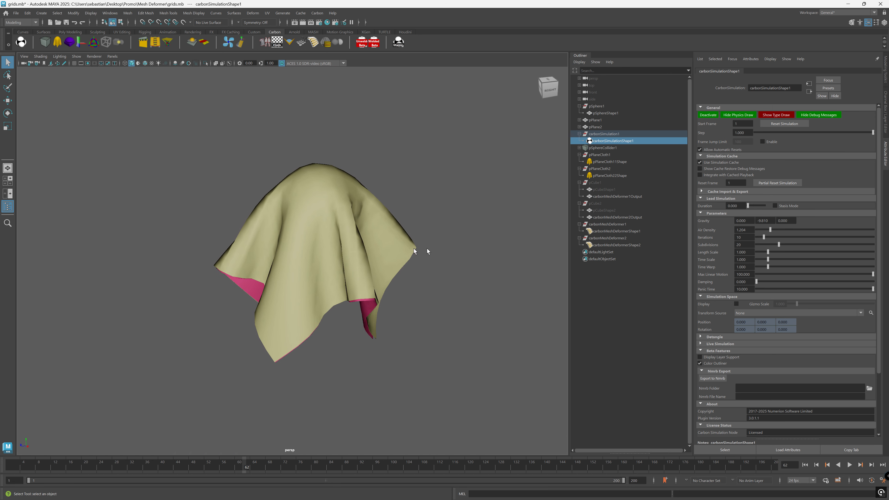
- Show pCube1 and pCube2 again over the simulated cloth
click(599, 182)
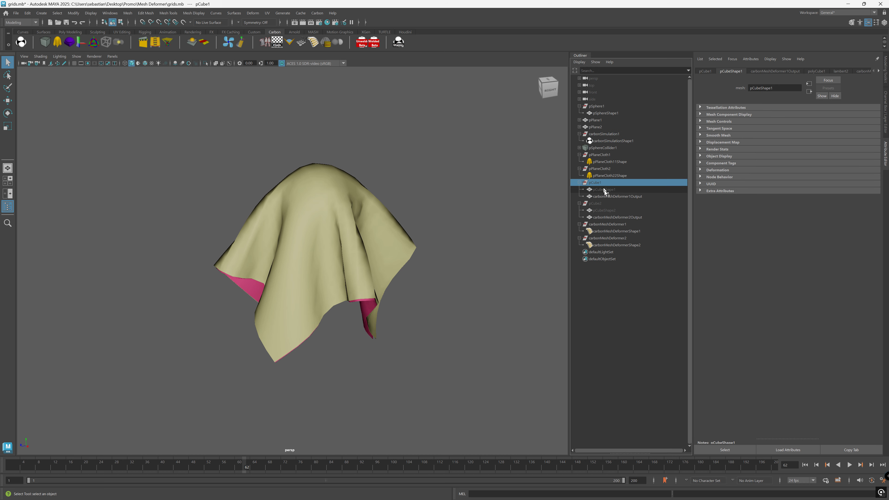
click(602, 204)
key(h)
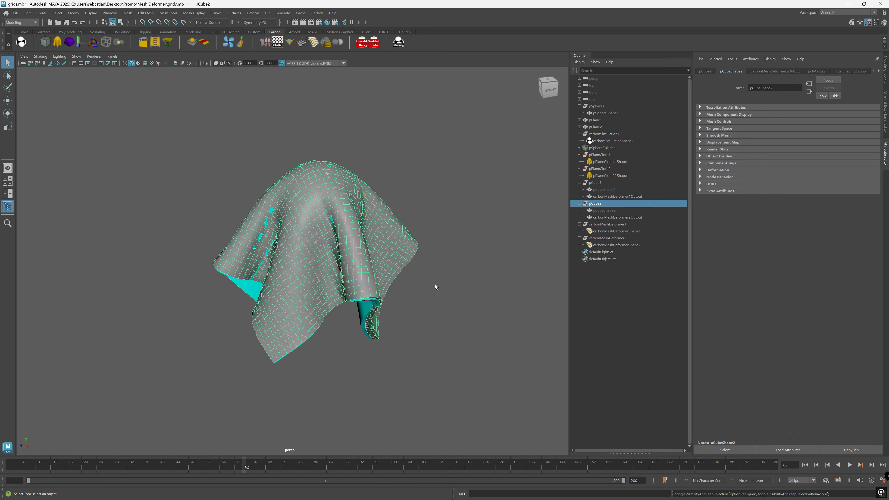
- Select pCube1 and examine the thick mesh edges from below for overlaps between the layers
click(435, 284)
alt+drag(377, 309, 371, 288)
alt+right_drag(262, 304, 369, 221)
click(370, 224)
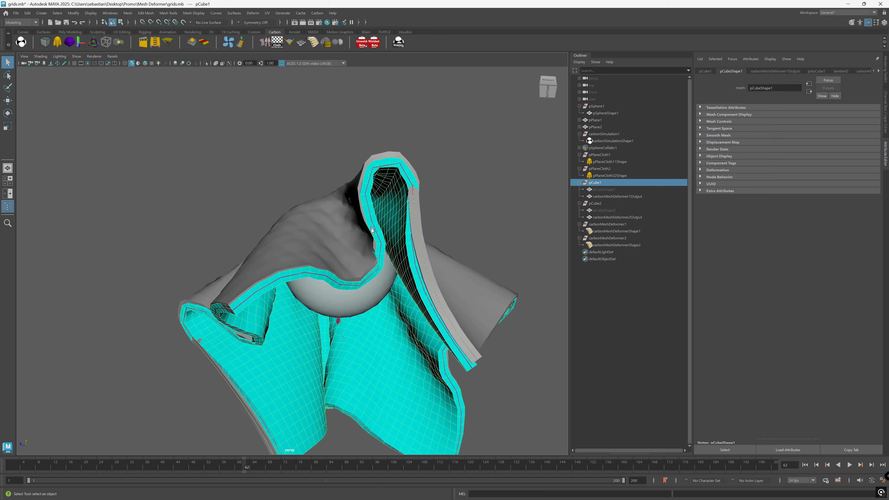
alt+drag(351, 212, 380, 238)
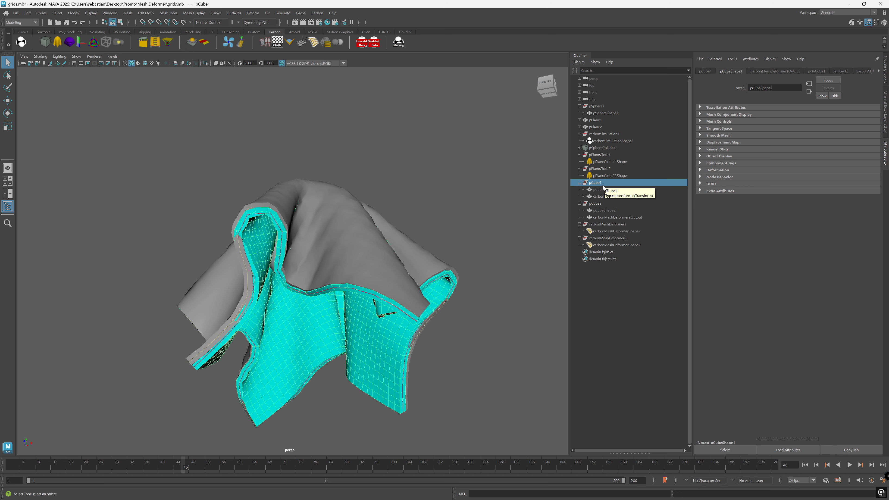
- View the collision settings of pPlaneCloth22Shape and scrub back to about frame 41 to inspect the thick layers
click(607, 175)
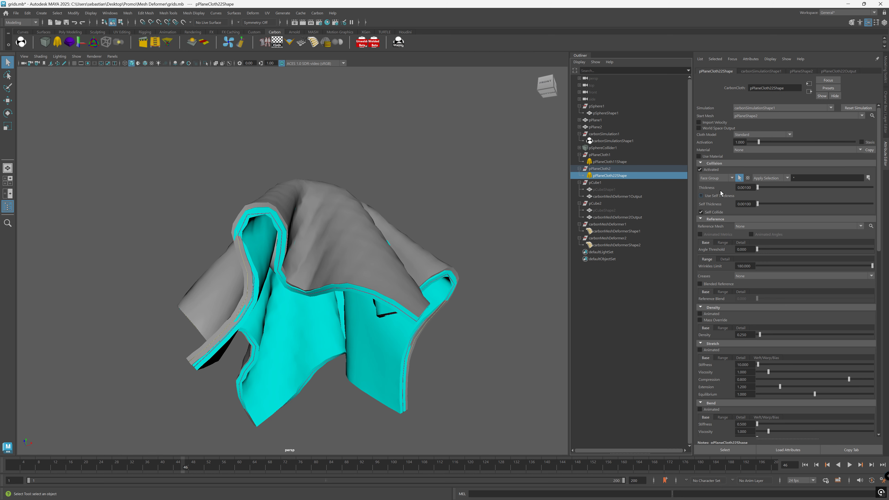
mouse_move(178, 468)
mouse_down()
mouse_move(49, 469)
mouse_move(163, 468)
mouse_up()
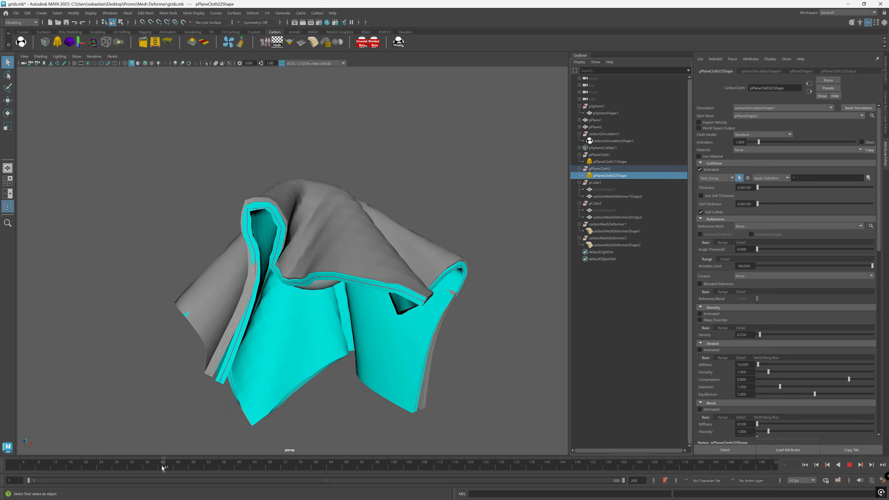
alt+drag(317, 254, 339, 267)
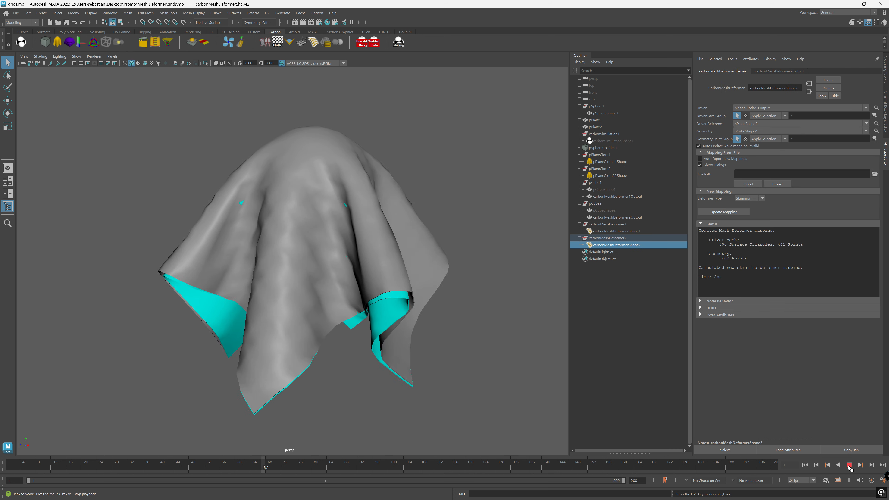
- Examine the thinner draped meshes from below and the sides at frame 70, checking where the inner layer pokes through
alt+drag(395, 342, 375, 334)
alt+drag(378, 333, 377, 298)
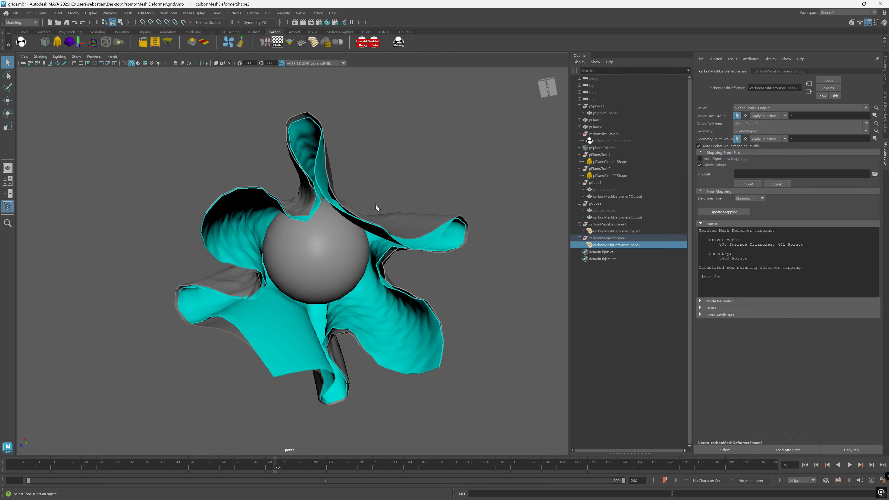
alt+drag(376, 211, 192, 251)
scroll(224, 259, up, 2)
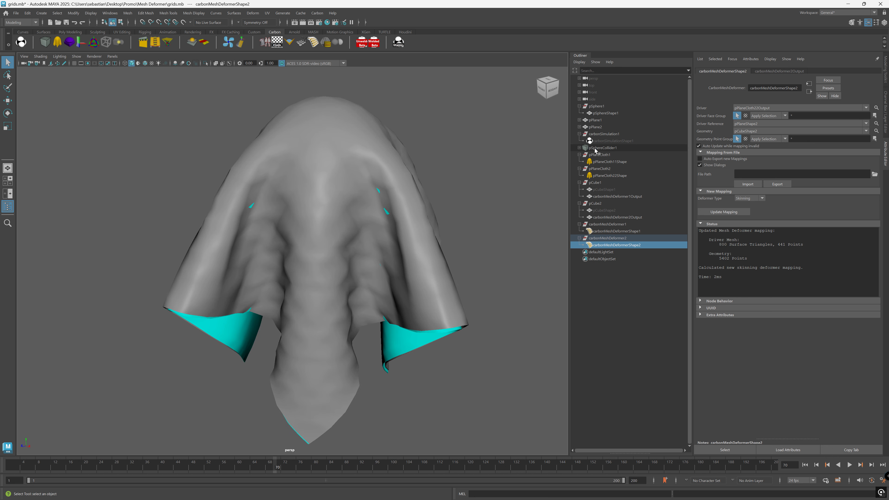
click(579, 119)
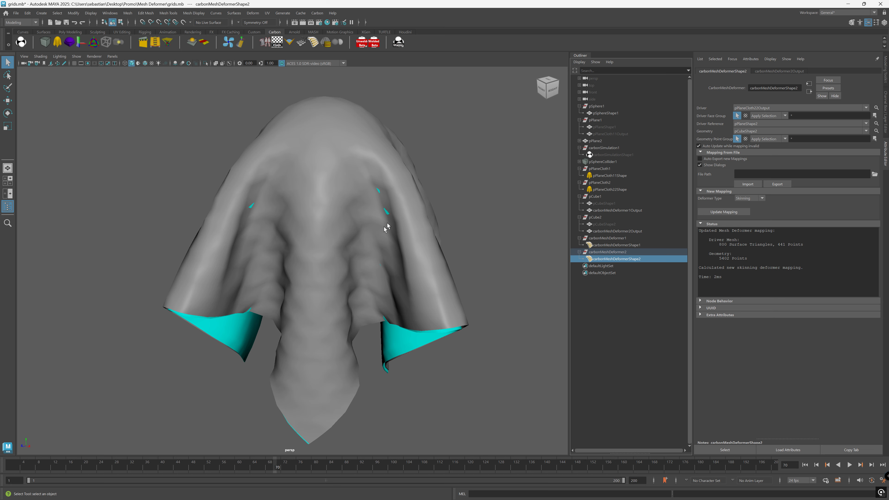
alt+drag(384, 226, 415, 284)
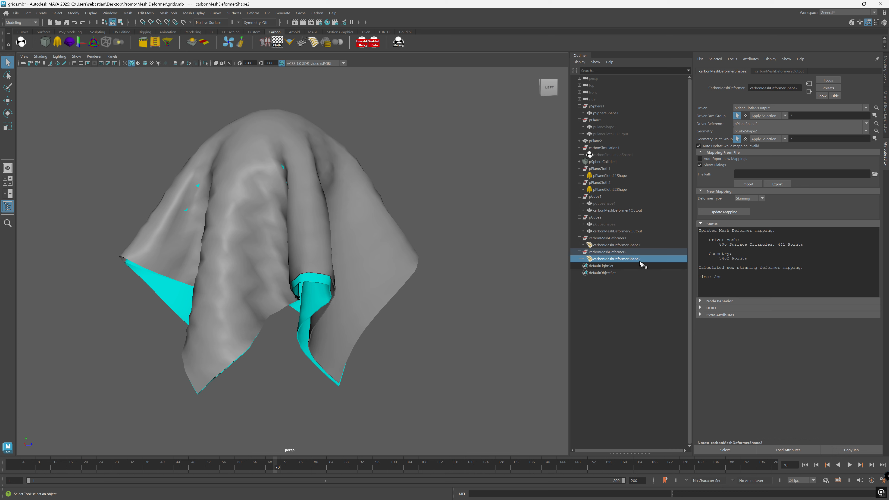
- Compare the mapping settings of carbonMeshDeformerShape1 and carbonMeshDeformerShape2
click(640, 246)
click(643, 258)
click(640, 245)
click(643, 258)
click(642, 245)
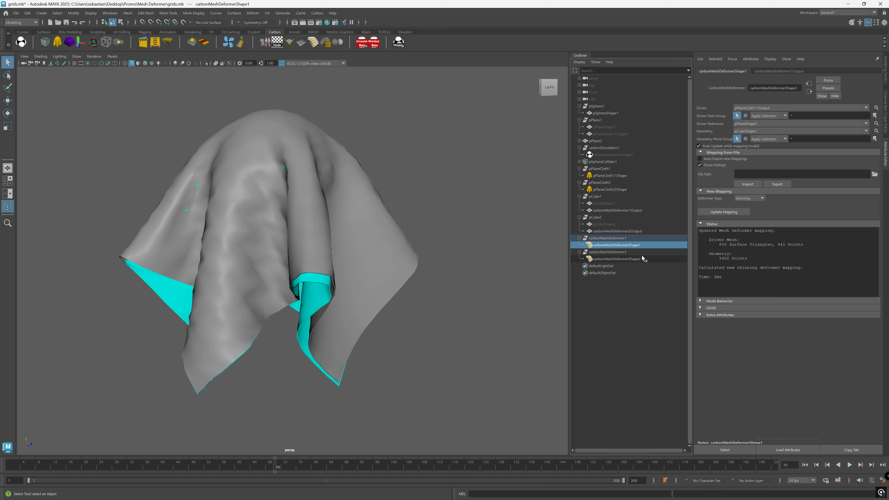
- Set the deformer type of carbonMeshDeformerShape2 to Analytical and update its mapping
click(643, 259)
click(750, 198)
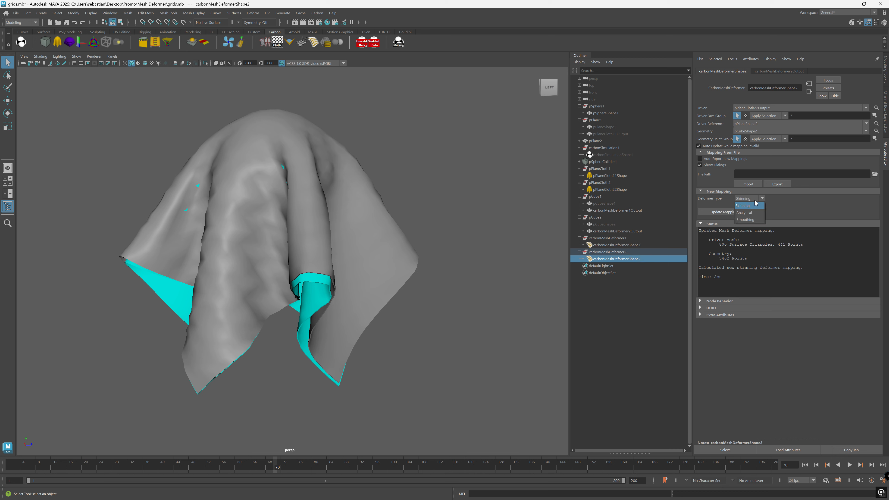
click(744, 212)
click(722, 212)
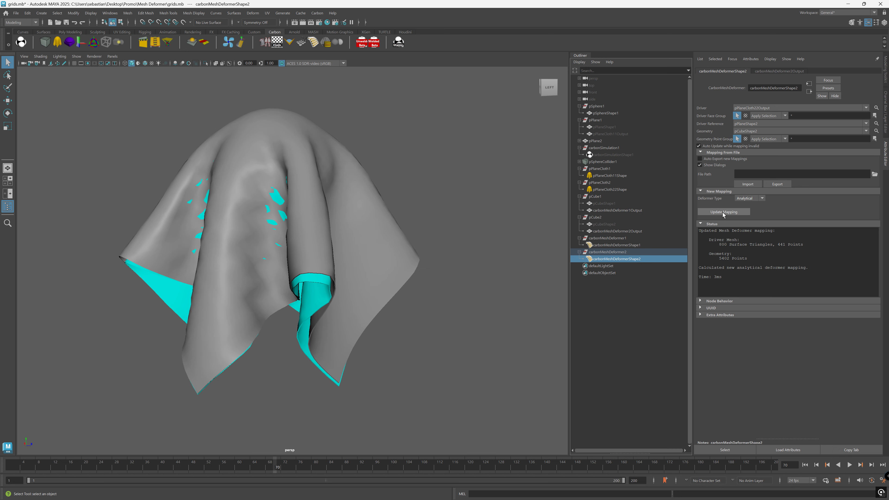
alt+drag(228, 220, 266, 224)
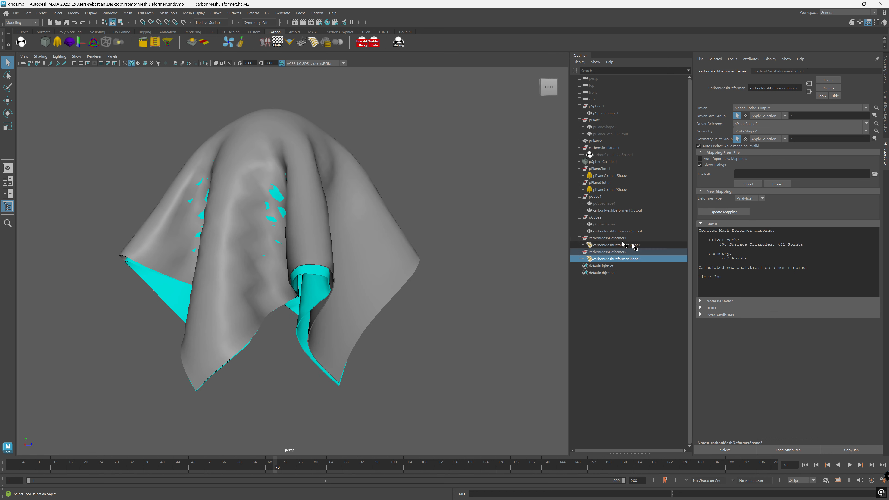
- Set the deformer type of carbonMeshDeformerShape1 to Analytical, update its mapping and inspect the draped layers
click(635, 245)
click(748, 198)
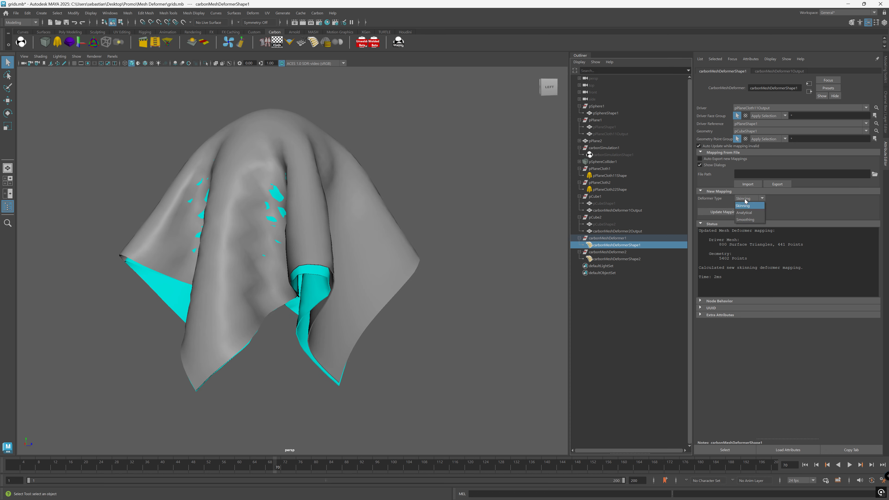
click(742, 211)
click(723, 212)
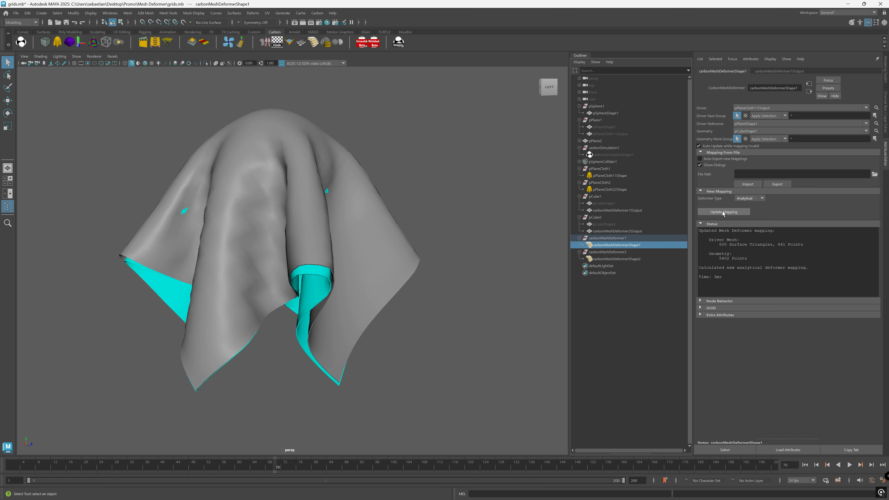
alt+drag(266, 196, 311, 224)
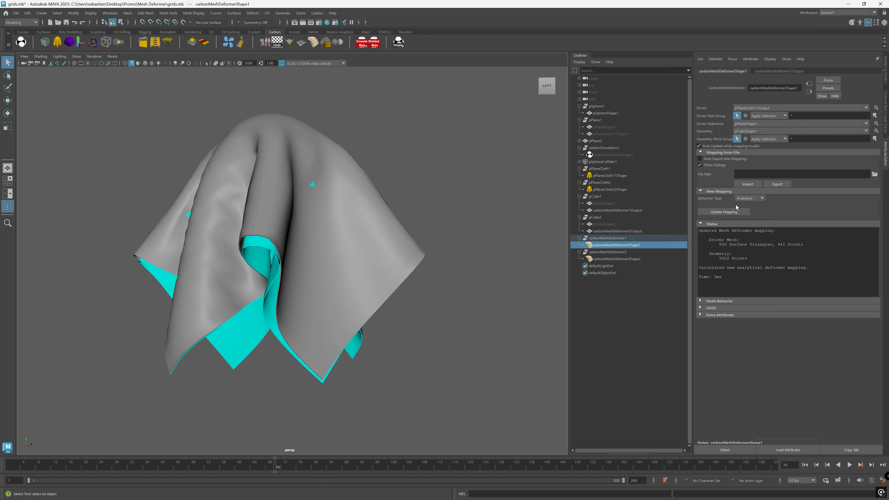
- Switch carbonMeshDeformerShape1 to the Smoothing deformer type with an estimated radius and update its mapping
click(747, 198)
click(752, 213)
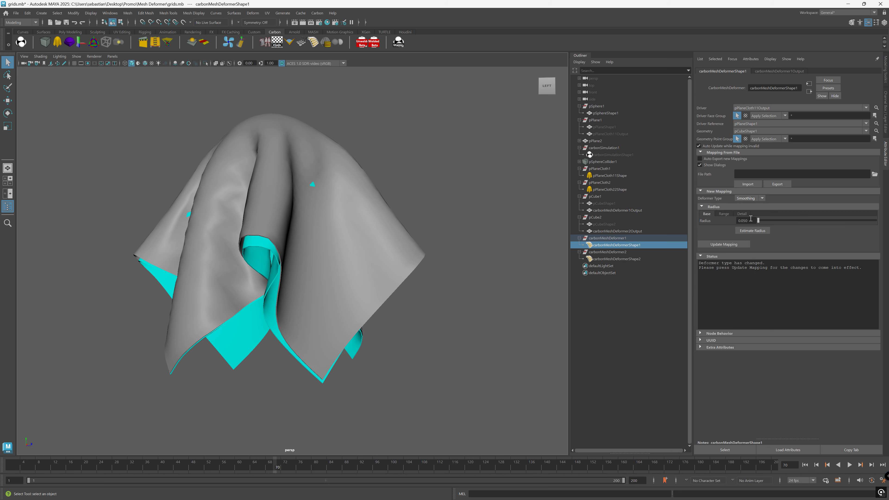
click(752, 231)
click(723, 244)
alt+drag(241, 222, 222, 226)
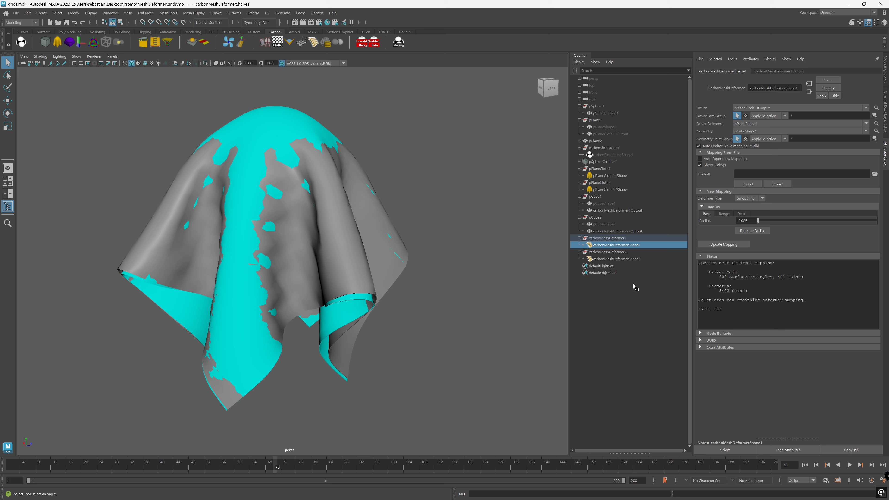
- Change carbonMeshDeformerShape2 to the Smoothing deformer type, estimate its radius and update the mapping
click(633, 260)
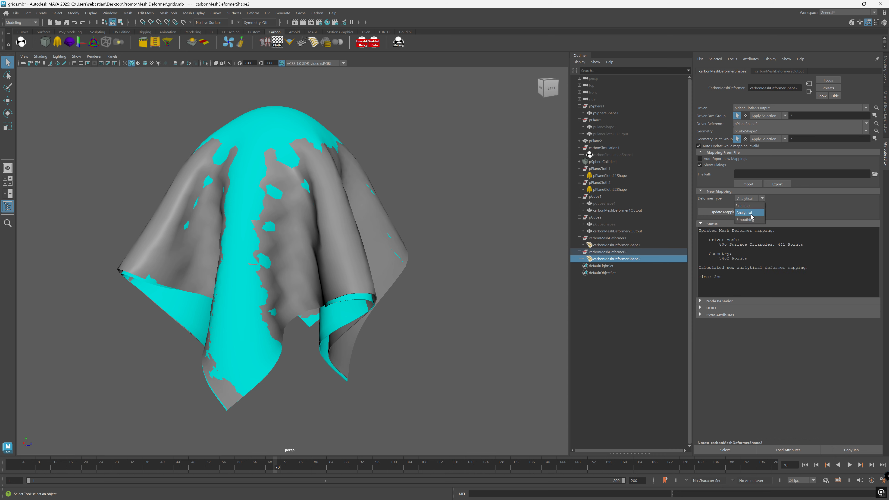
click(752, 231)
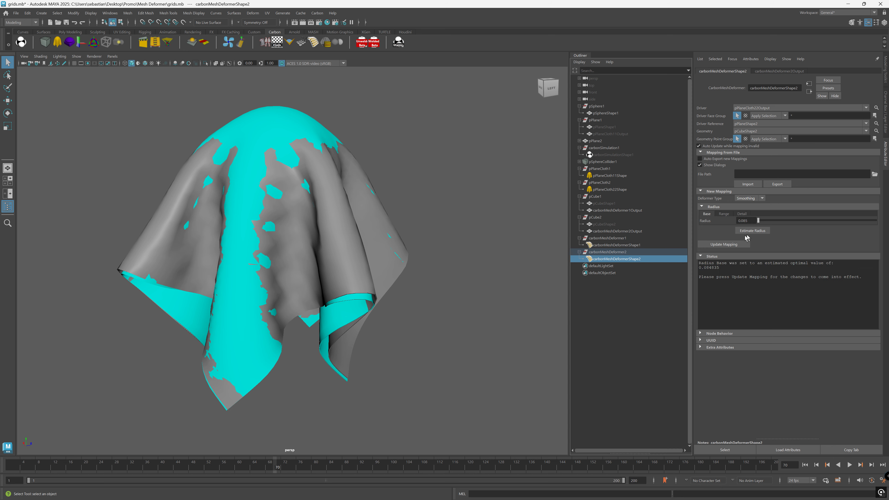
click(723, 244)
alt+drag(438, 256, 336, 254)
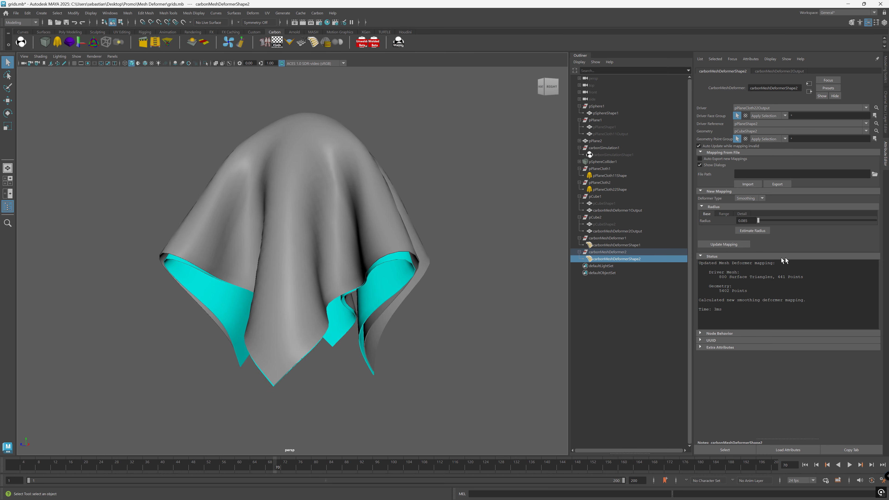
- Try smoothing radius values of 2 and 0.2 on carbonMeshDeformerShape2, update the mapping and inspect the cloth
click(749, 222)
text(2)
key(Return)
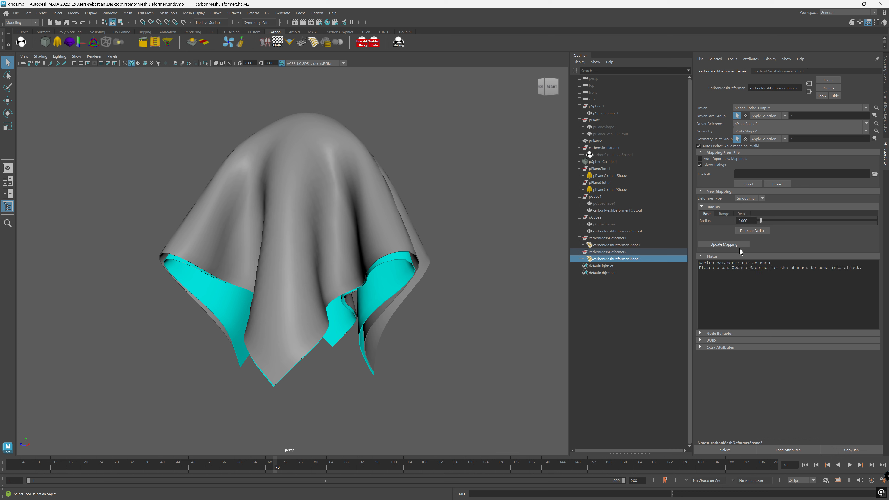
double_click(747, 219)
text(0.2)
click(723, 243)
alt+drag(362, 279, 416, 245)
- Re-estimate the smoothing radius of carbonMeshDeformerShape2, update its mapping and check the drape from the side
click(754, 230)
click(724, 243)
alt+drag(325, 266, 273, 269)
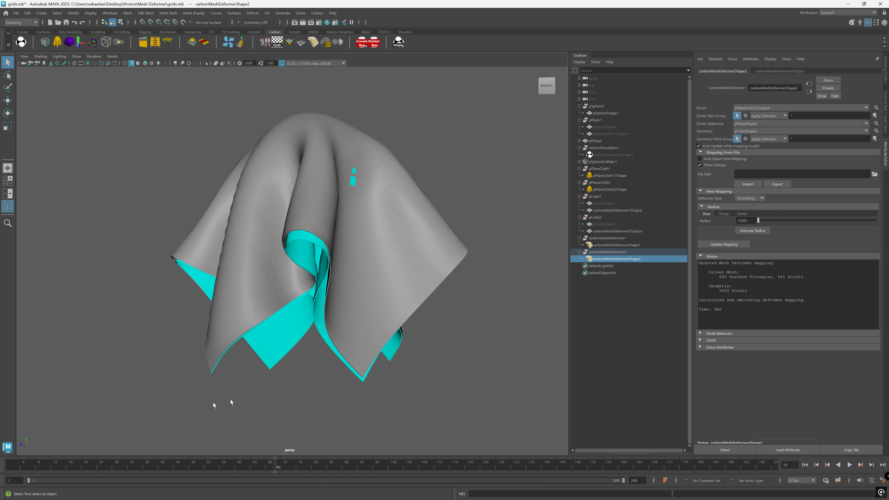
alt+drag(318, 313, 347, 311)
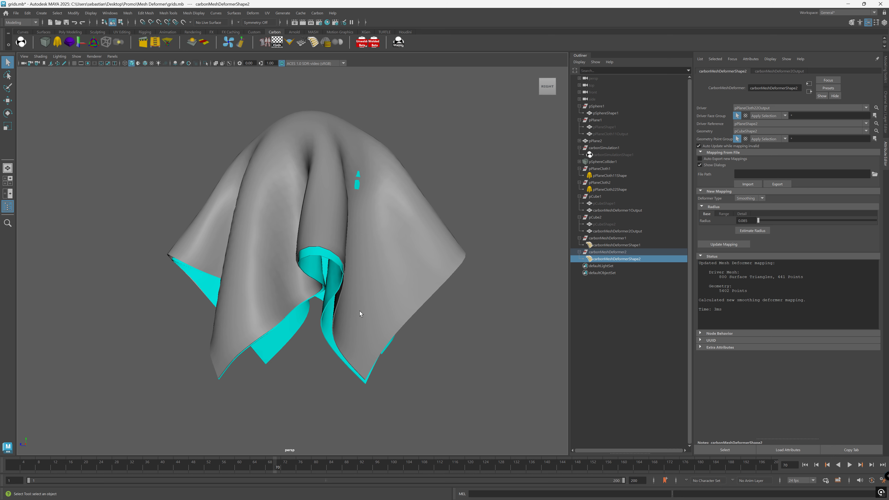
- Review the pCube2 mesh and compare the smoothing settings of carbonMeshDeformerShape1 and carbonMeshDeformerShape2
click(609, 215)
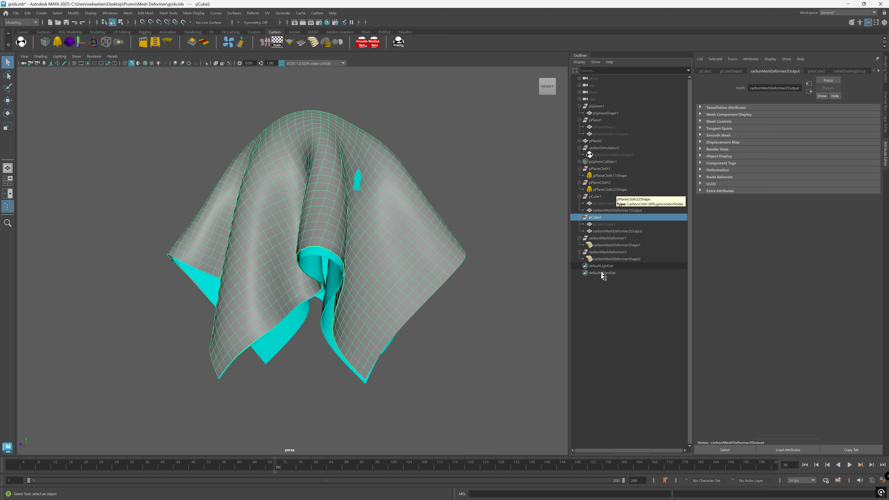
click(630, 245)
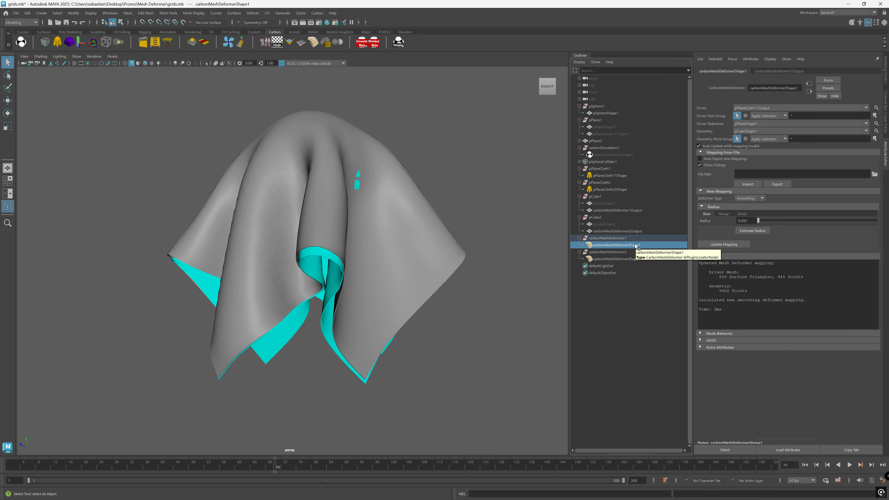
click(644, 258)
click(642, 244)
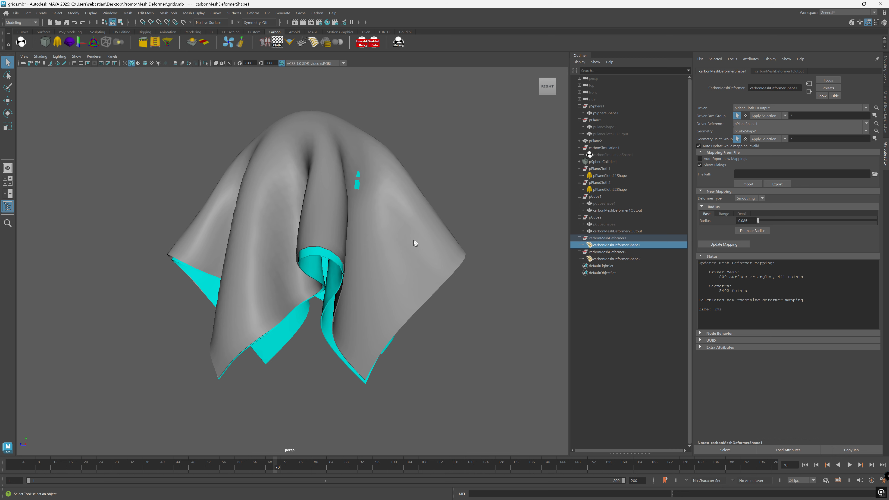
mouse_move(413, 240)
alt+mouse_down()
mouse_move(403, 231)
mouse_move(383, 234)
mouse_move(411, 236)
alt+mouse_up()
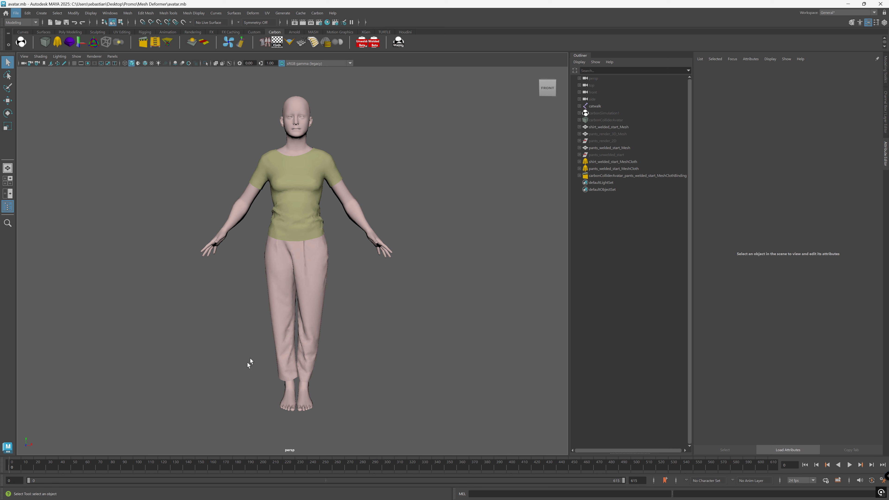
- Play the avatar's walk simulation in avatar.mb to about frame 28 and return to the start frame
click(849, 465)
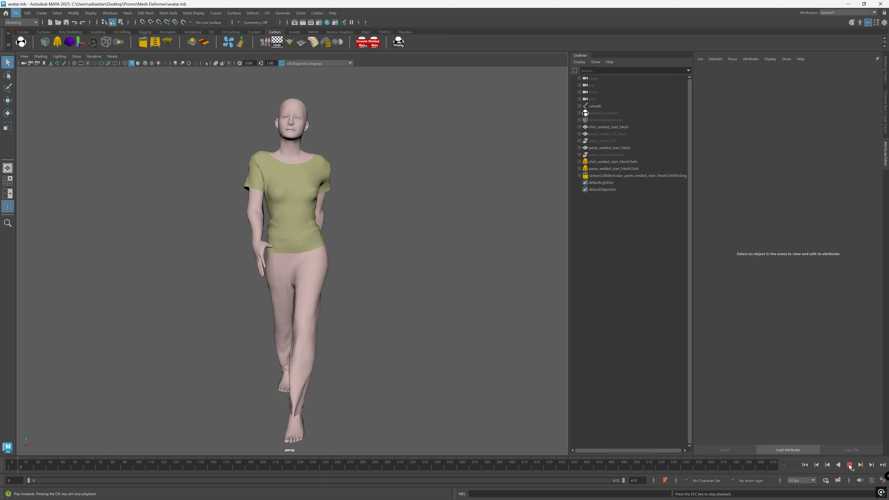
click(849, 464)
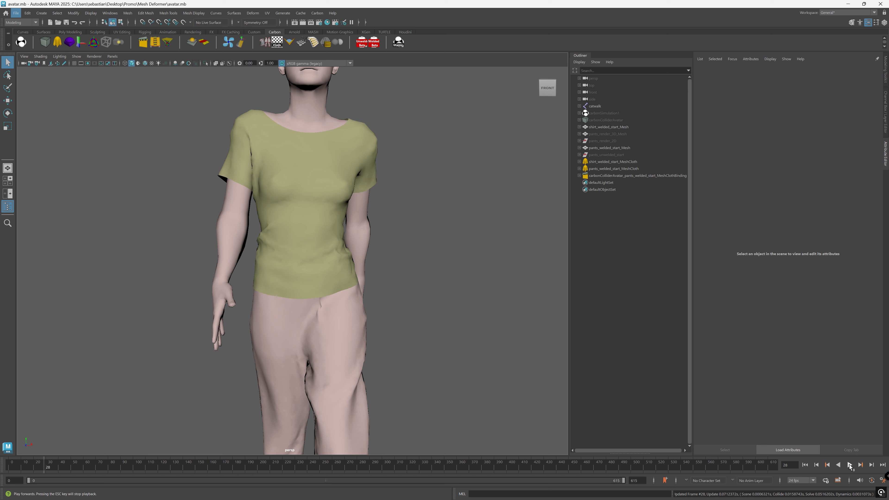
click(804, 464)
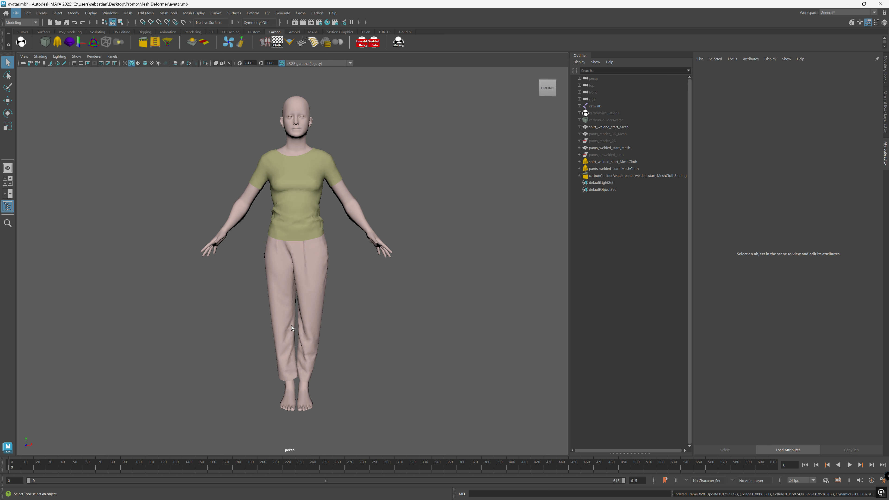
- Inspect the low-resolution pants_welded_start_Mesh and its cloth output mesh pants_welded_start_MeshClothOutput
scroll(325, 280, up, 10)
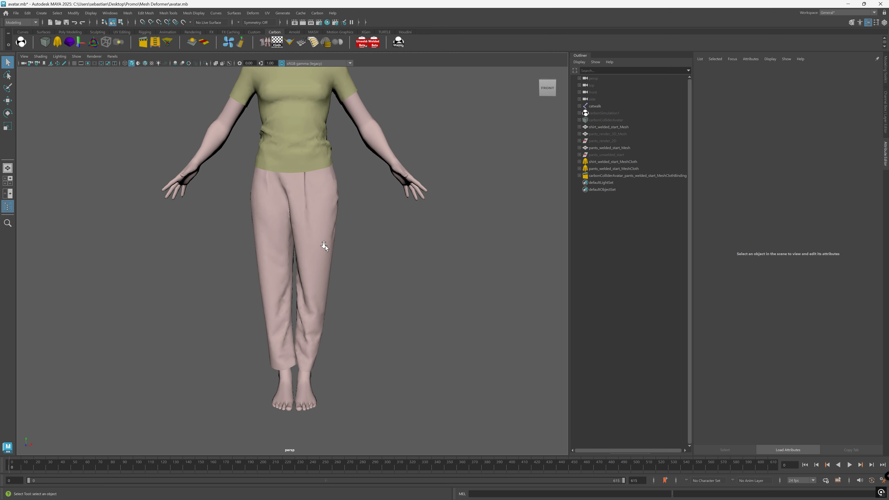
click(316, 202)
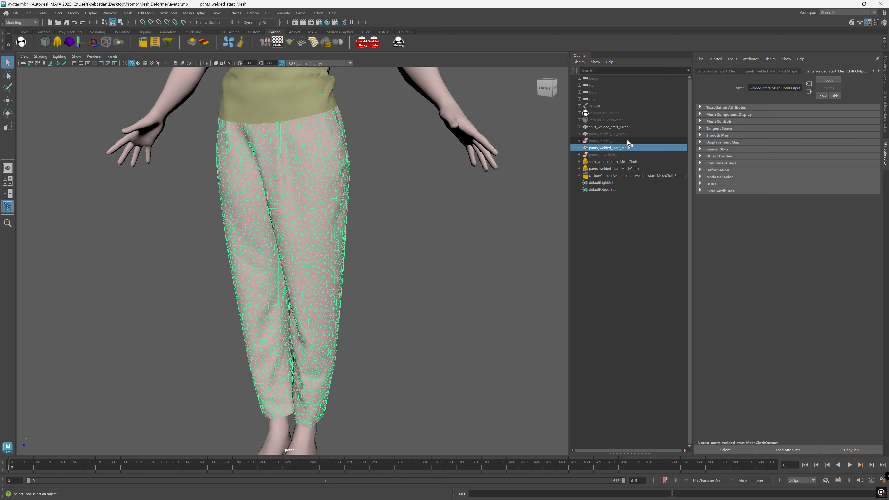
click(579, 148)
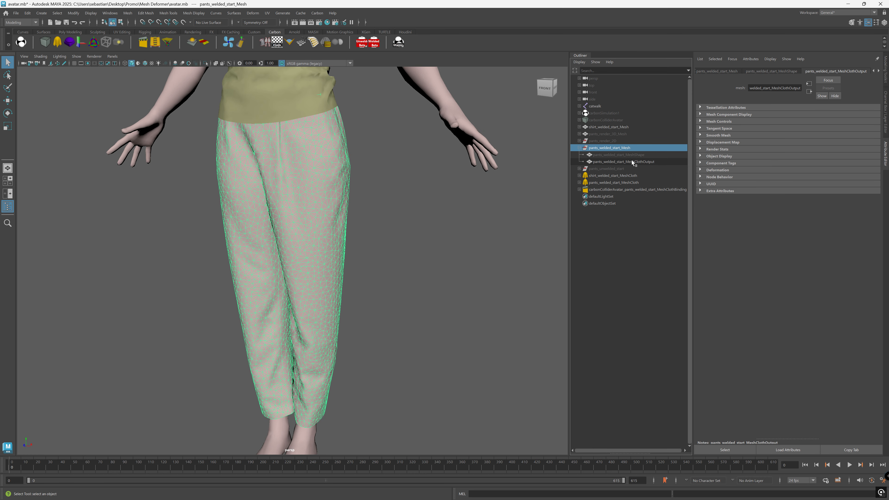
click(632, 161)
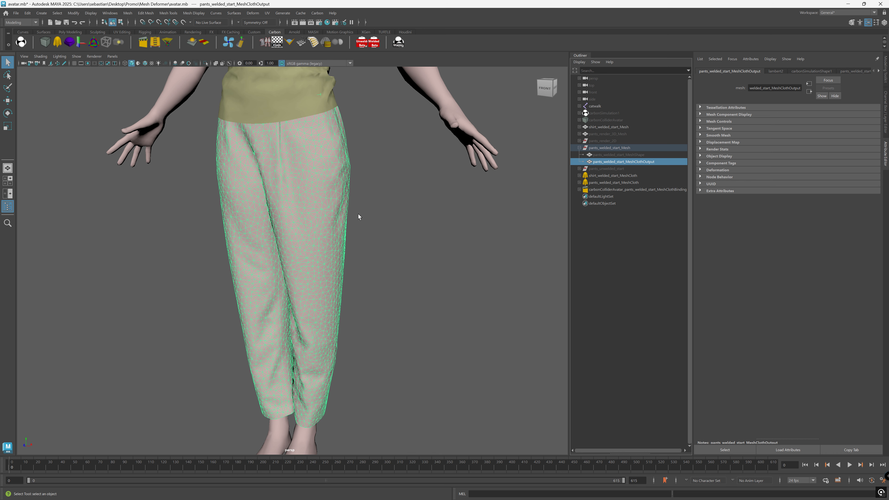
scroll(358, 216, down, 1)
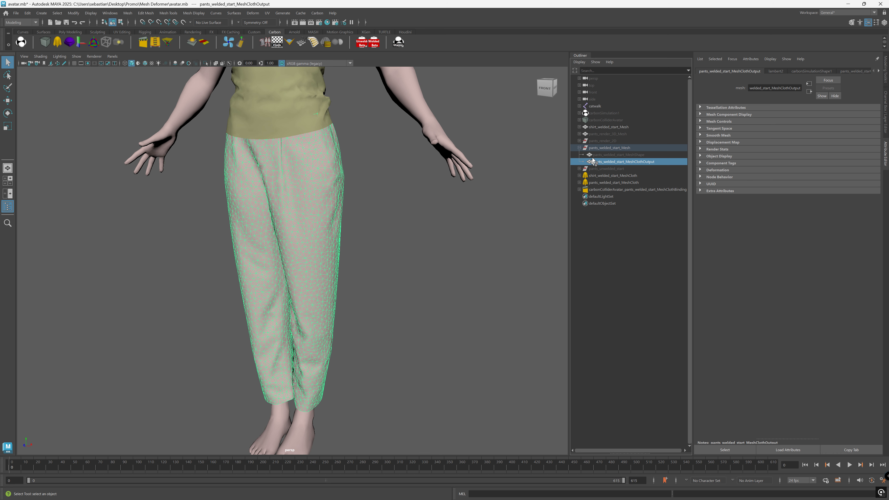
- Unhide the high-resolution pants_render_3D_Mesh and select its shape to view the denser topology
click(610, 135)
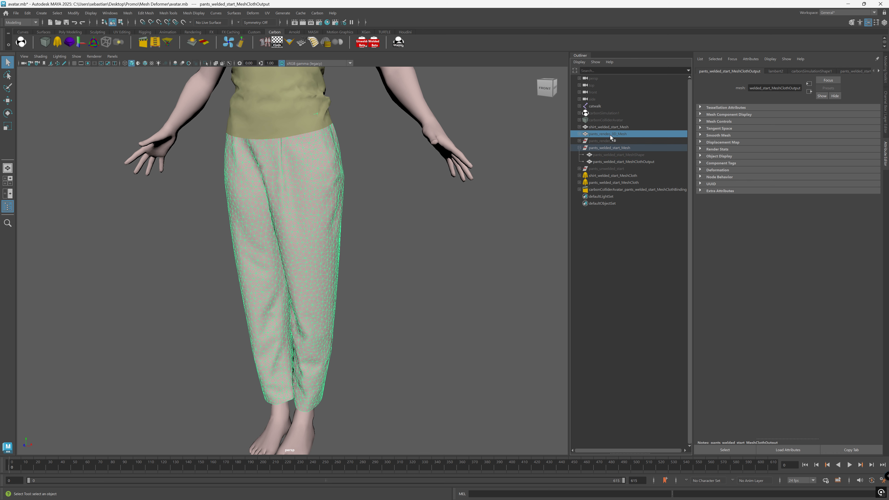
key(h)
click(579, 134)
click(607, 142)
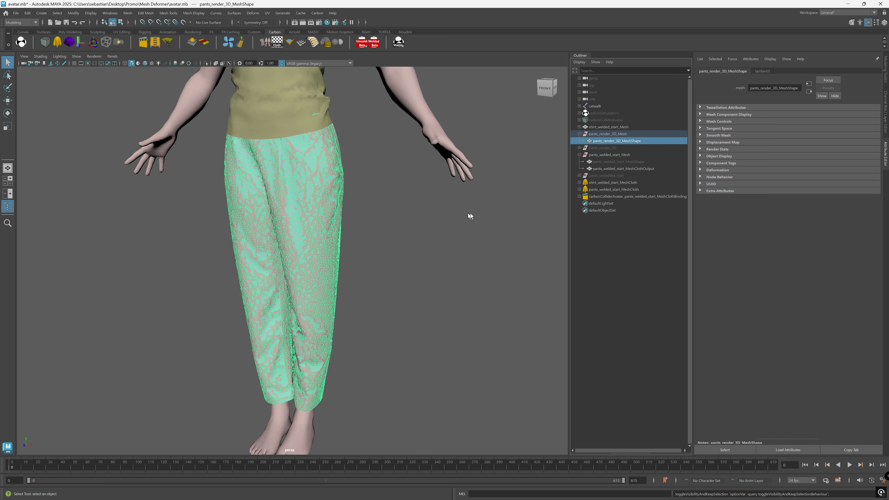
- Hide pants_welded_start_Mesh to view the render pants alone, show it again and clear the selection
click(605, 155)
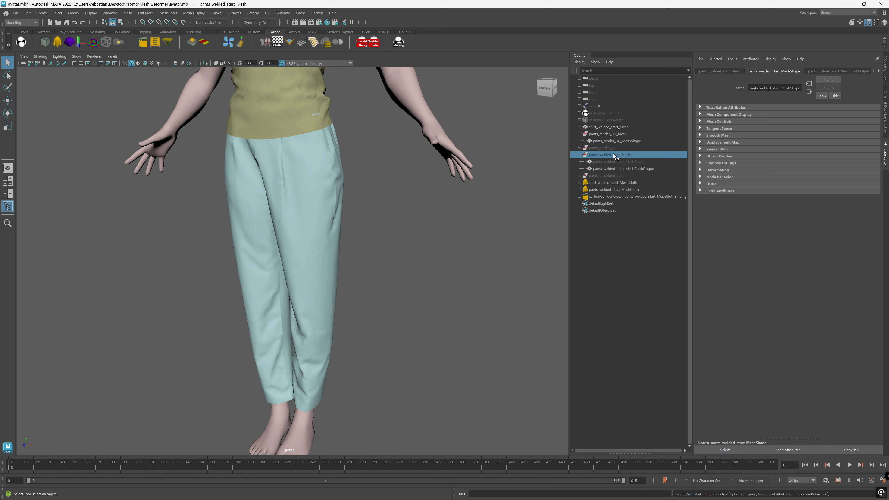
key(h)
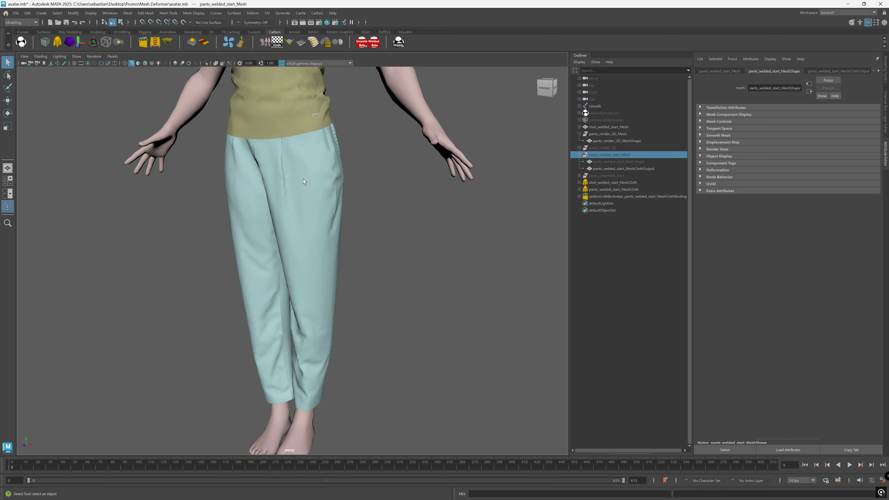
click(313, 171)
key(h)
click(617, 227)
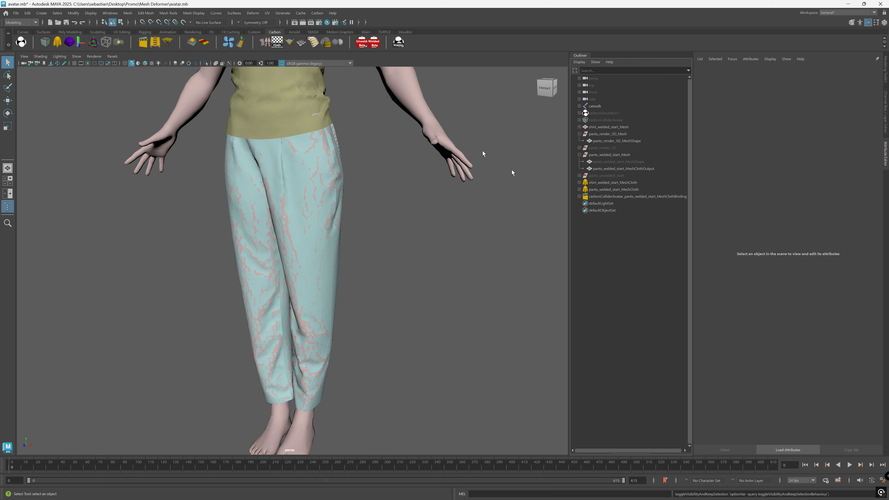
- Create a Carbon Mesh Deformer and set its driver to pants_welded_start_MeshClothOutput
click(313, 43)
click(754, 109)
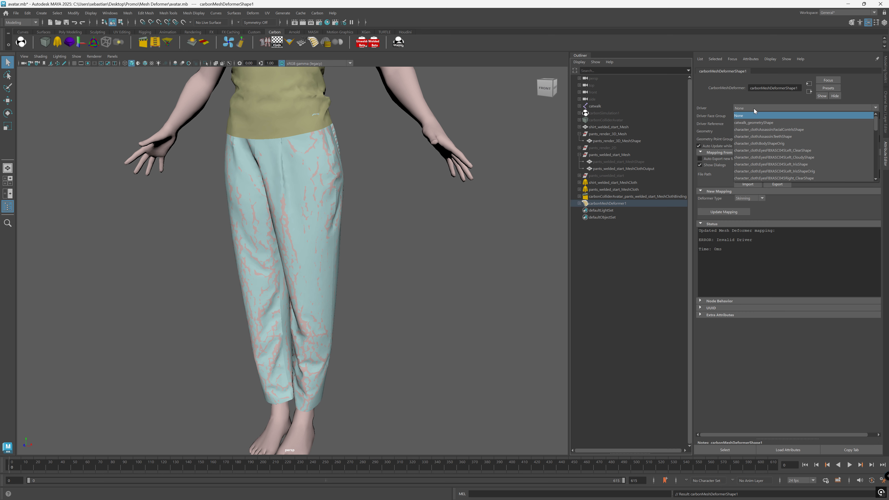
scroll(765, 150, down, 5)
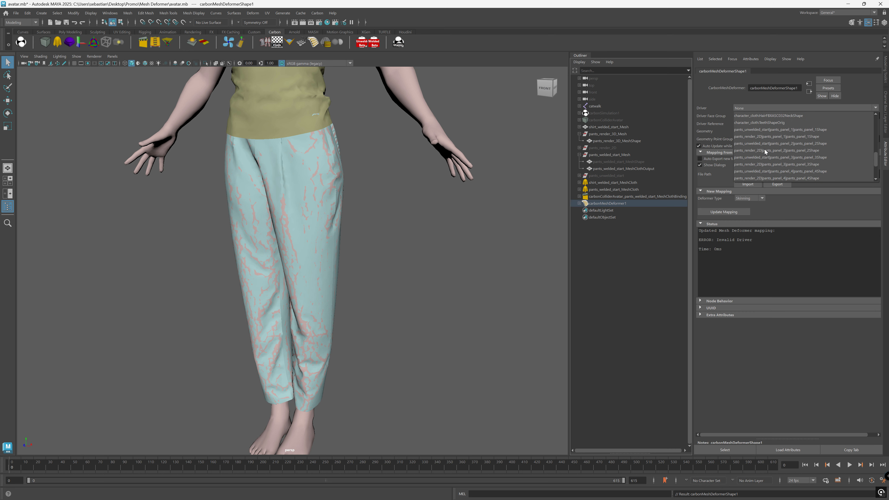
scroll(765, 151, down, 3)
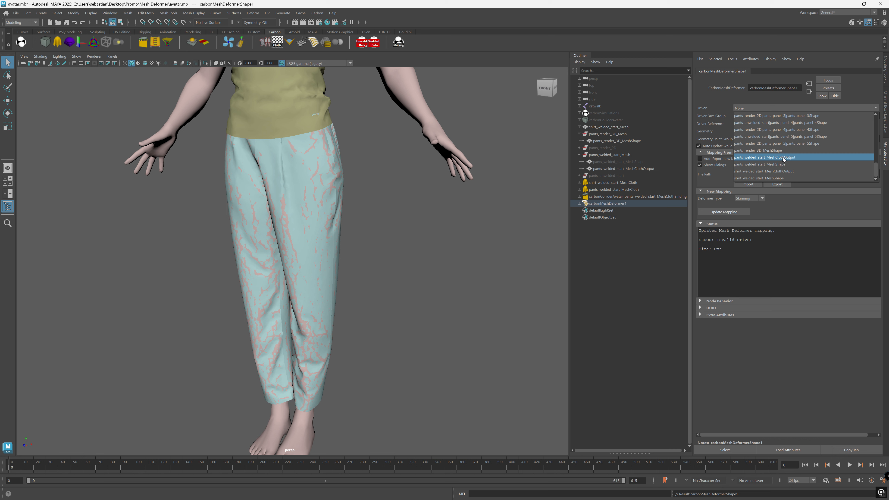
click(779, 157)
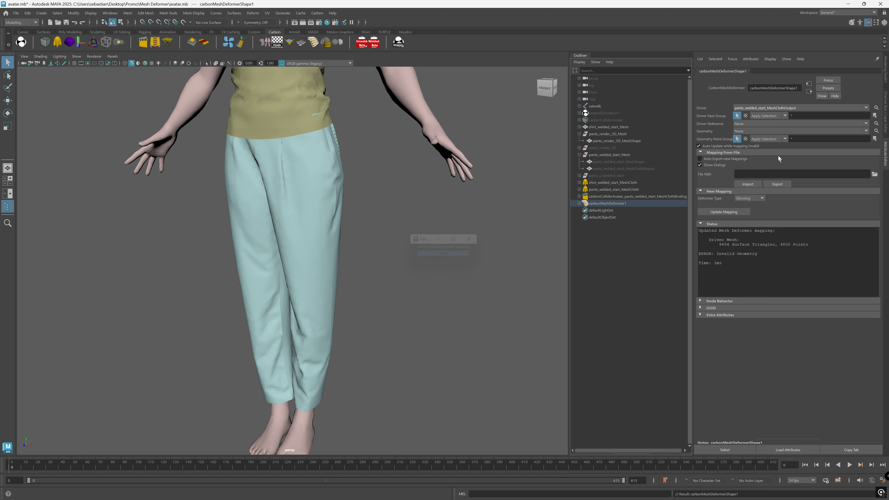
- Set the deformer's driver reference to pants_welded_start_MeshShape and its geometry to pants_render_3D_MeshShape
click(787, 124)
scroll(787, 168, down, 2)
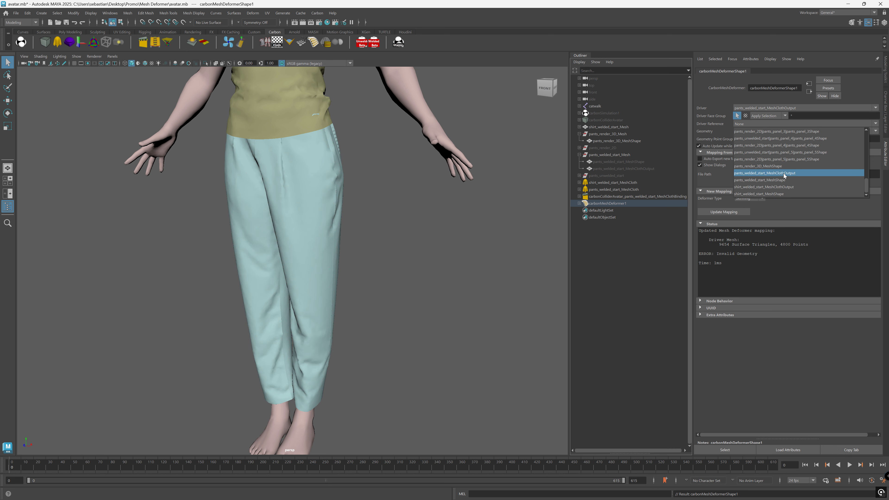
click(766, 179)
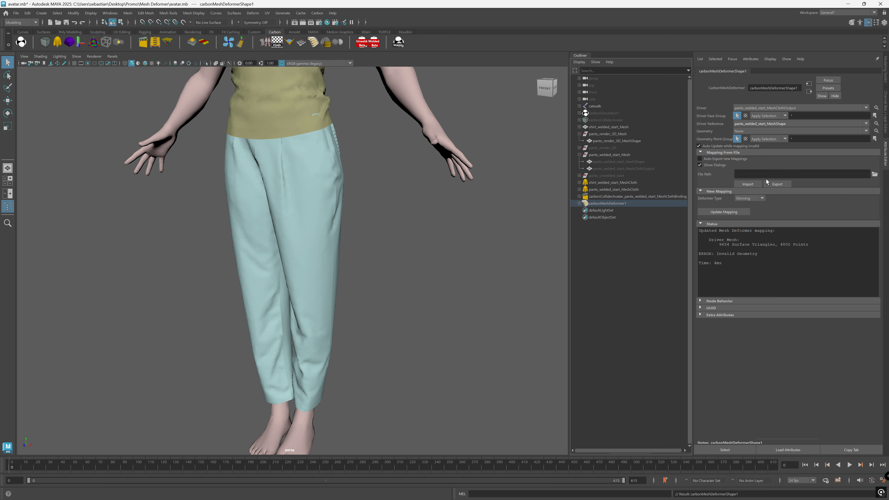
click(761, 132)
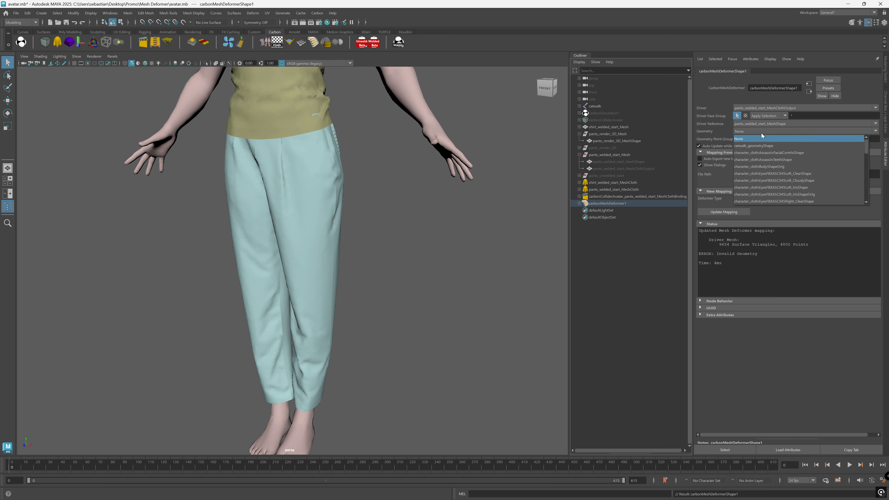
scroll(761, 144, down, 4)
scroll(763, 154, down, 2)
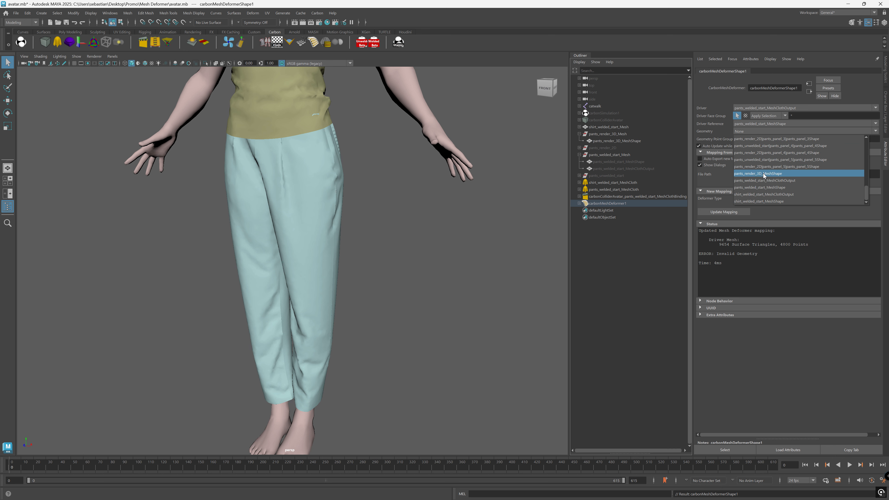
click(771, 174)
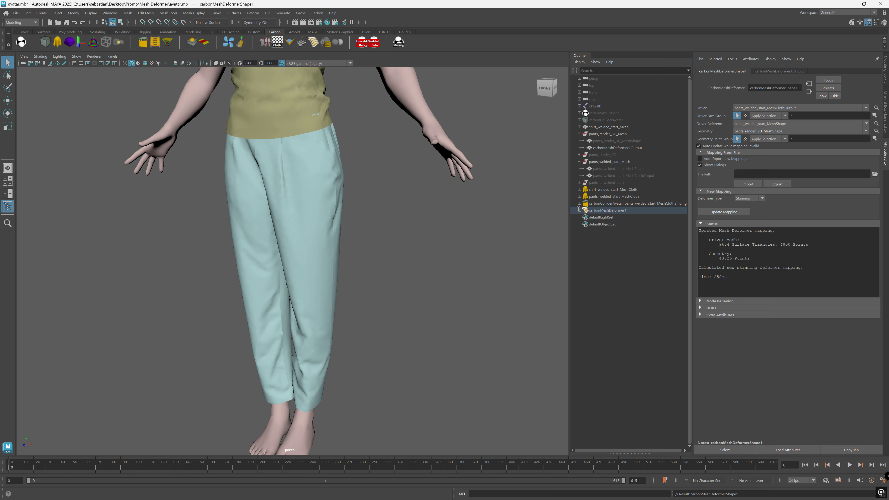
- Select the Mesh Deformer's output mesh and go to frame 22 to examine the deformed pants
click(627, 148)
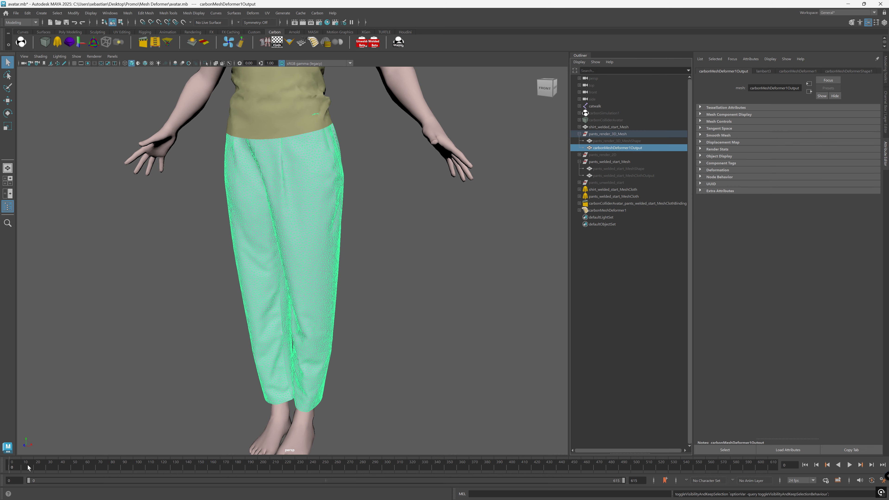
click(35, 470)
key(f)
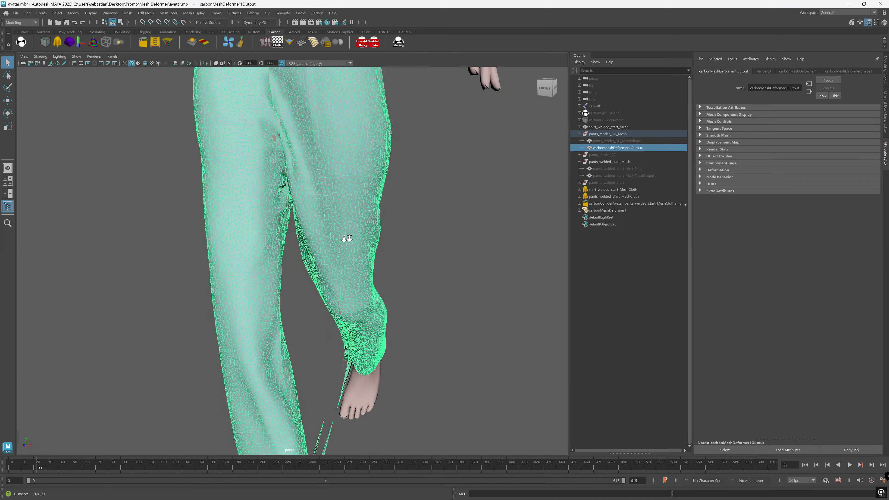
alt+drag(230, 265, 258, 306)
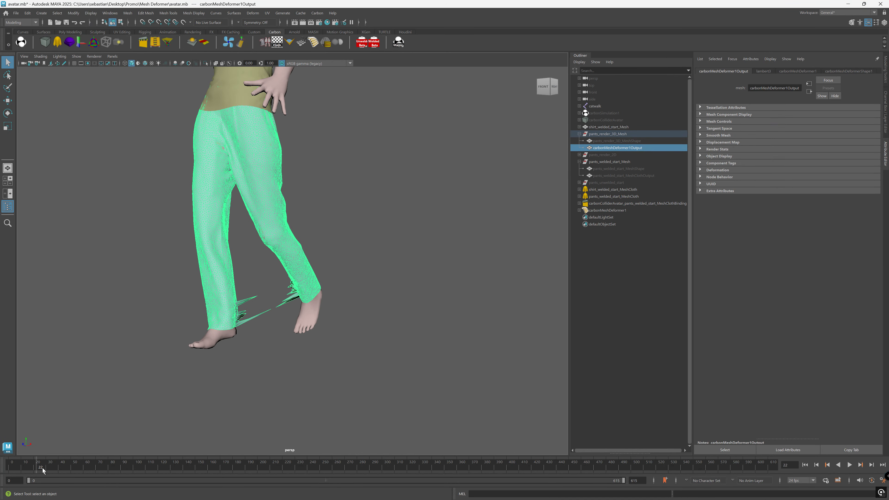
- Return the animation to frame 0 and examine where the two pant legs meet near the hems
drag(43, 467, 1, 468)
alt+drag(466, 303, 484, 303)
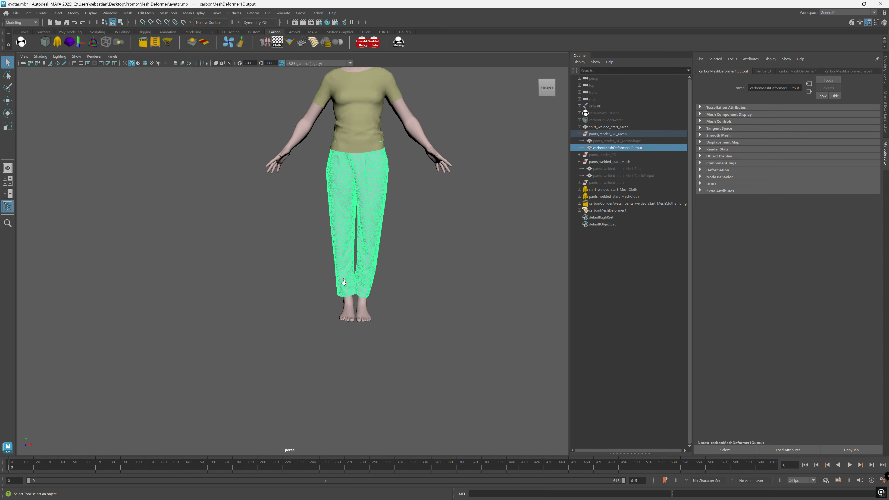
alt+right_drag(484, 304, 449, 341)
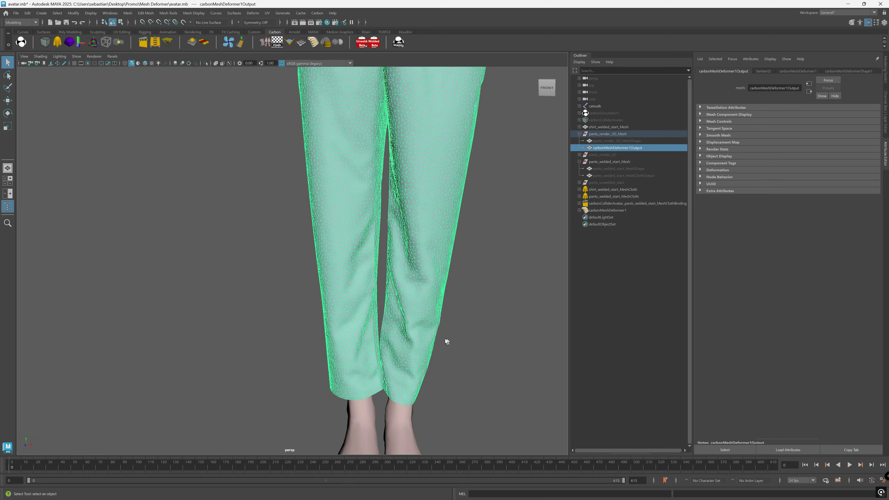
alt+middle_drag(448, 341, 298, 314)
alt+right_drag(315, 323, 274, 211)
alt+middle_drag(274, 212, 275, 282)
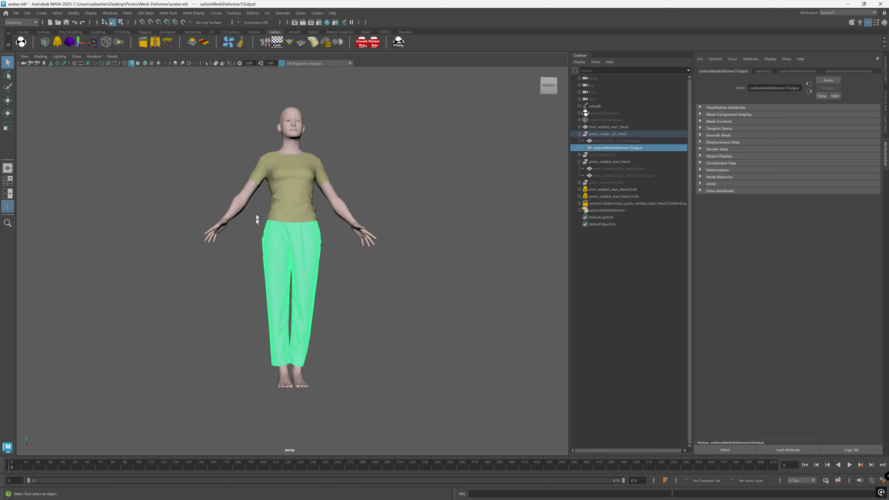
alt+drag(290, 241, 293, 255)
alt+right_drag(293, 255, 344, 315)
alt+middle_drag(301, 350, 338, 140)
- Select the Mesh Deformer's shape node and advance the animation to frame 39 to examine the lower pant legs
click(579, 211)
click(610, 217)
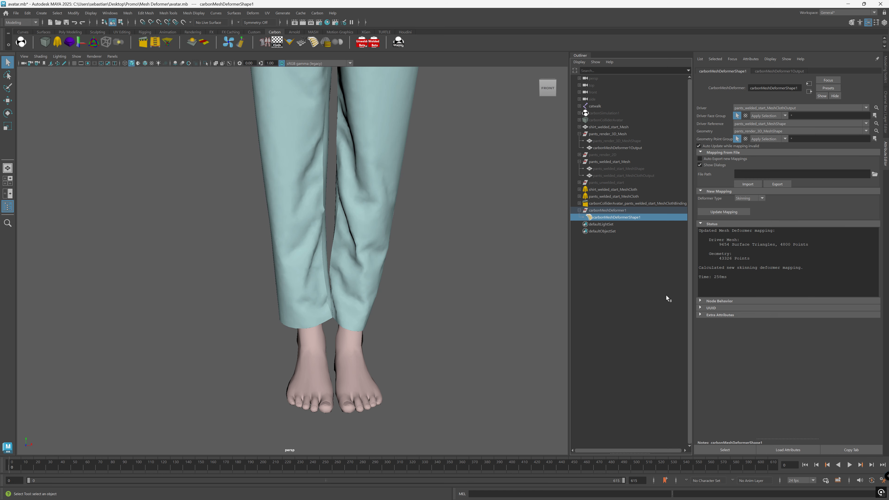
alt+drag(332, 304, 363, 331)
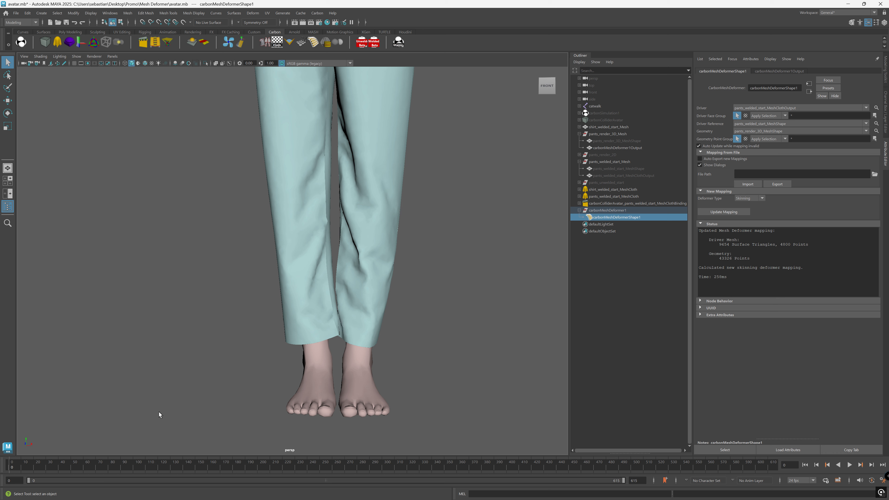
drag(37, 461, 59, 461)
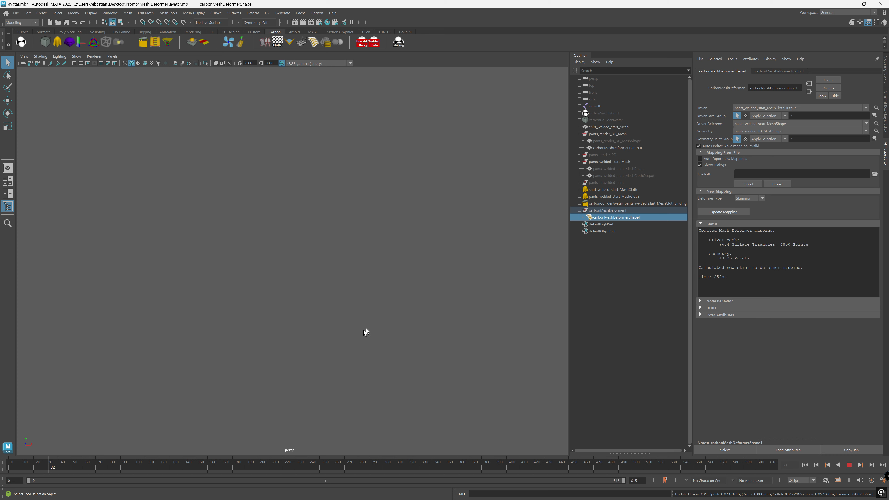
scroll(224, 312, down, 8)
alt+drag(232, 310, 262, 289)
alt+middle_drag(262, 289, 413, 291)
alt+drag(413, 290, 279, 326)
alt+middle_drag(279, 325, 188, 339)
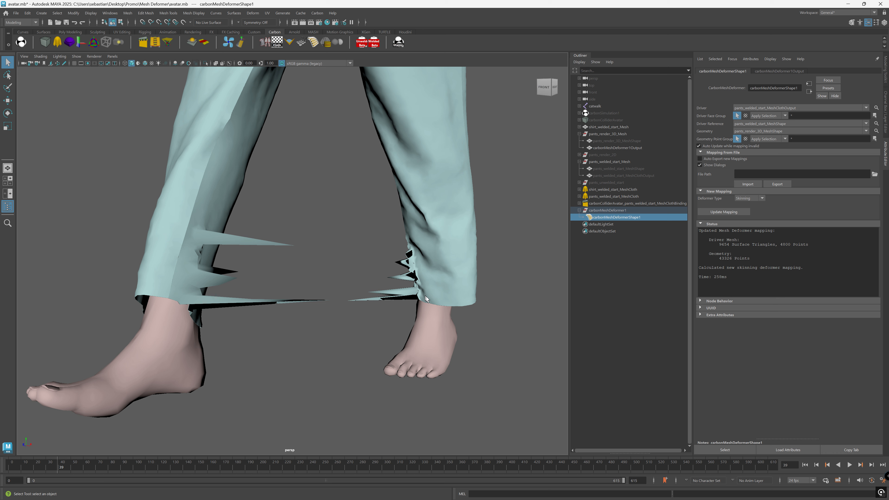
- Try the Analytical deformer type and update the mapping
click(752, 198)
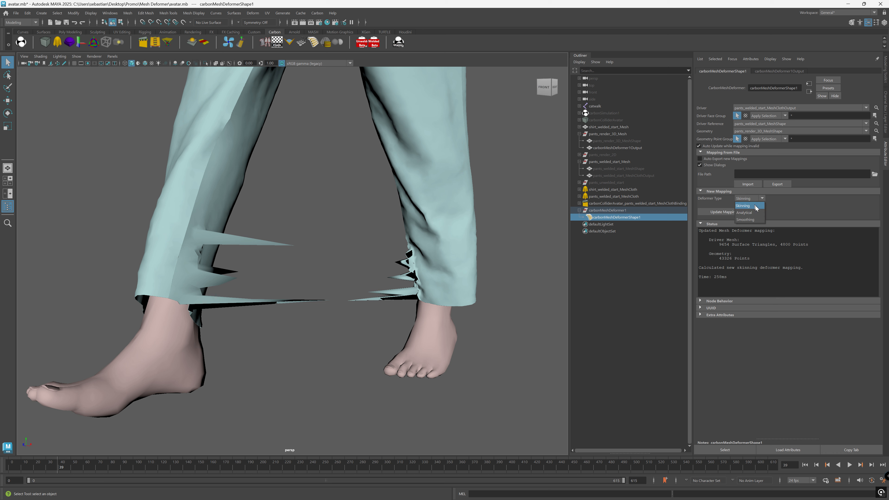
click(744, 212)
click(730, 212)
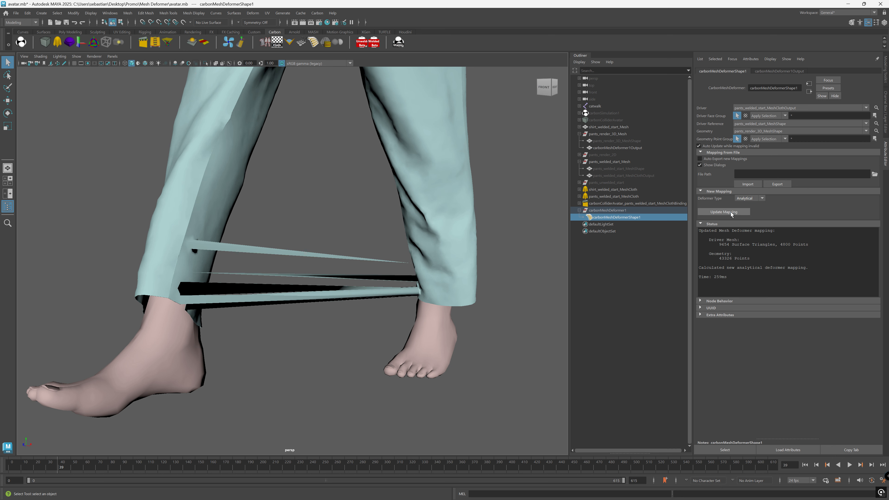
- Try the Smoothing deformer type and update the mapping
click(748, 199)
click(745, 221)
click(754, 232)
click(727, 244)
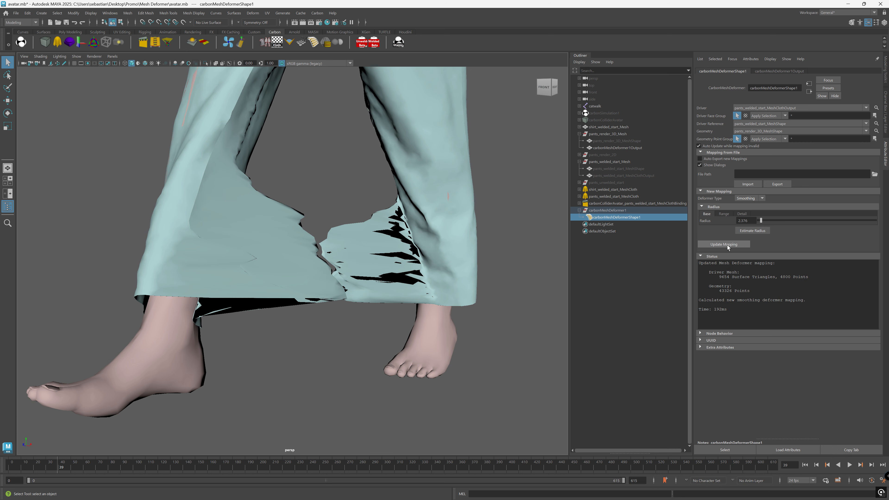
- Set the smoothing radius to 0.01 and update the mapping
click(745, 220)
text(0.01)
key(Return)
click(741, 244)
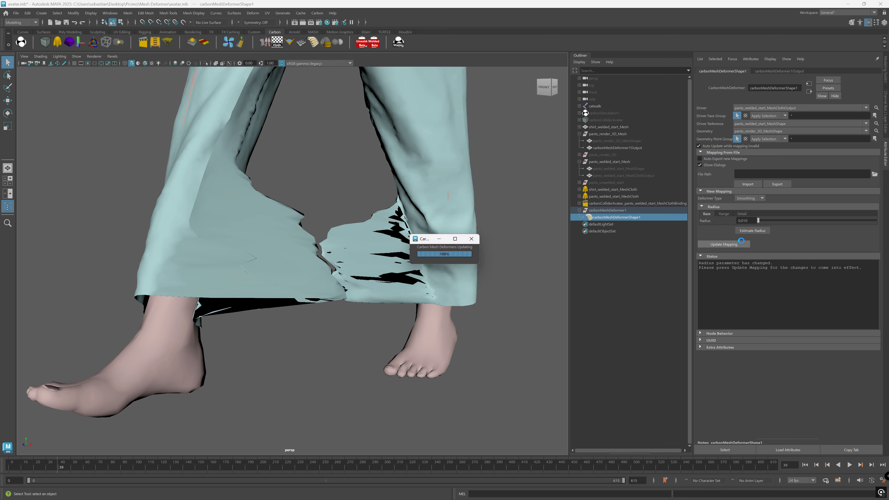
- Set the smoothing radius to 0.02, update the mapping and examine the result on the pants
drag(751, 221, 741, 221)
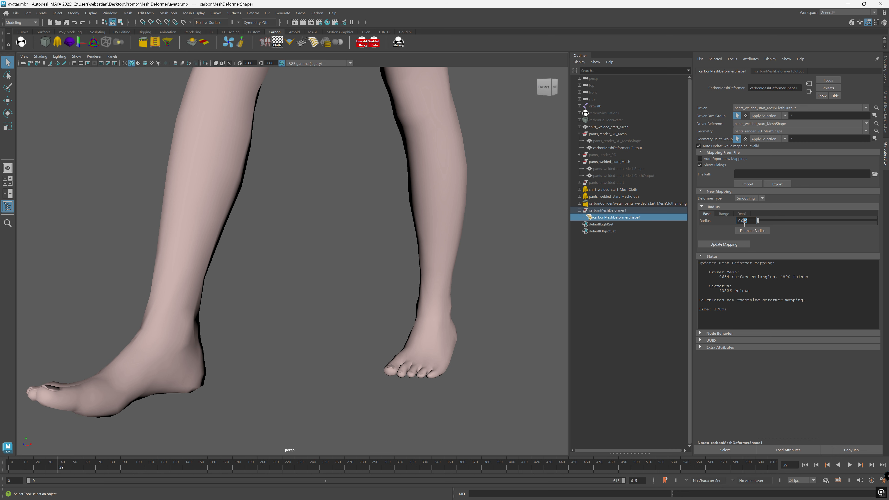
key(Return)
click(743, 245)
alt+right_drag(538, 245, 150, 289)
alt+right_drag(560, 239, 521, 243)
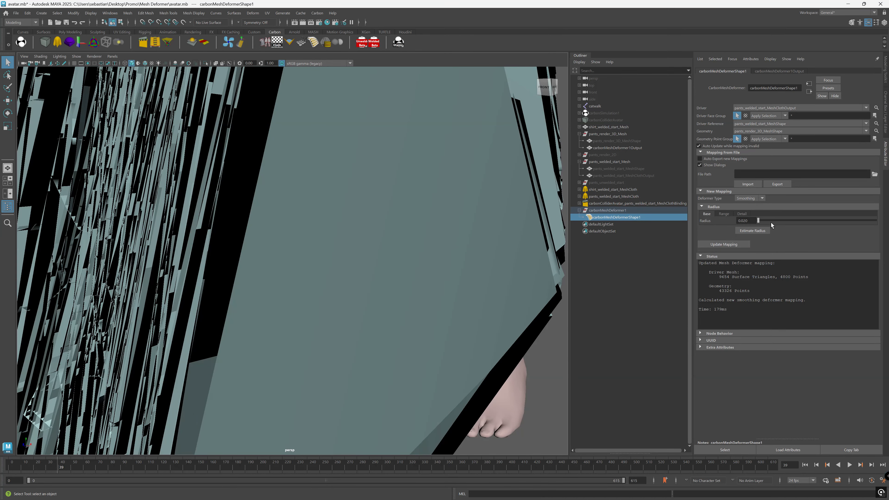
- Switch the deformer type back to Skinning and update the mapping
click(752, 206)
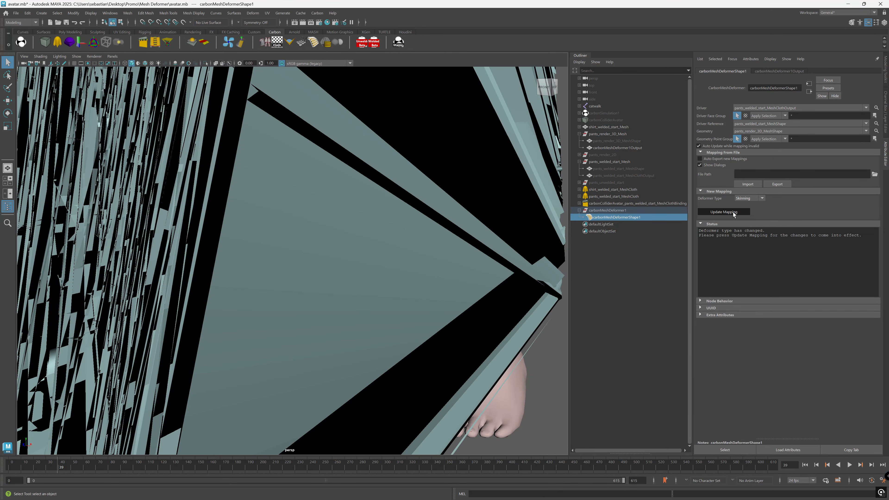
click(732, 211)
alt+right_drag(386, 278, 314, 280)
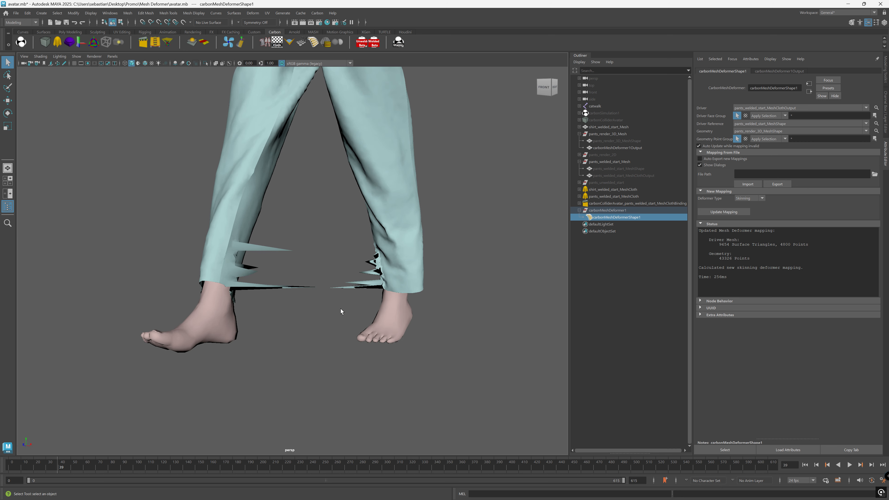
scroll(340, 308, up, 3)
- Return the animation to frame 0 and view the avatar's pants from the front
drag(58, 463, 12, 462)
alt+right_drag(367, 290, 465, 283)
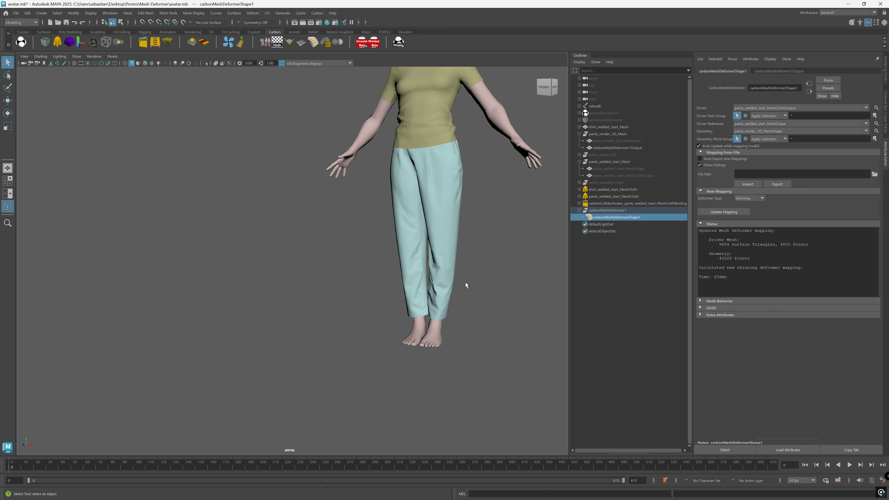
alt+middle_drag(466, 283, 382, 326)
alt+drag(382, 326, 396, 325)
alt+right_drag(373, 314, 456, 280)
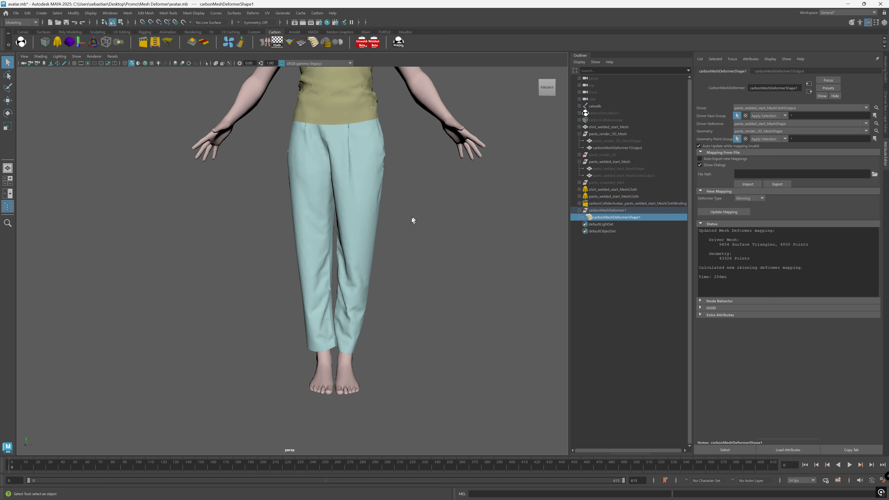
- Clear the selection and unhide pants_welded_start_MeshShape, keeping that shape selected
click(626, 260)
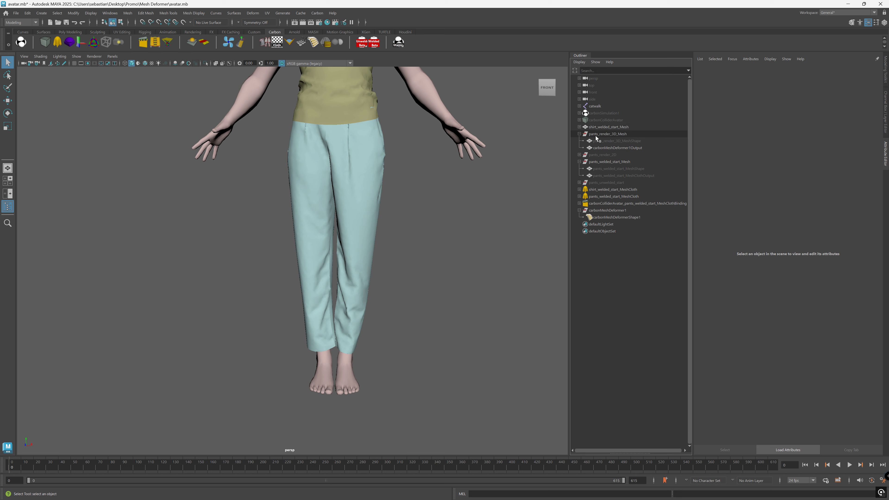
click(619, 169)
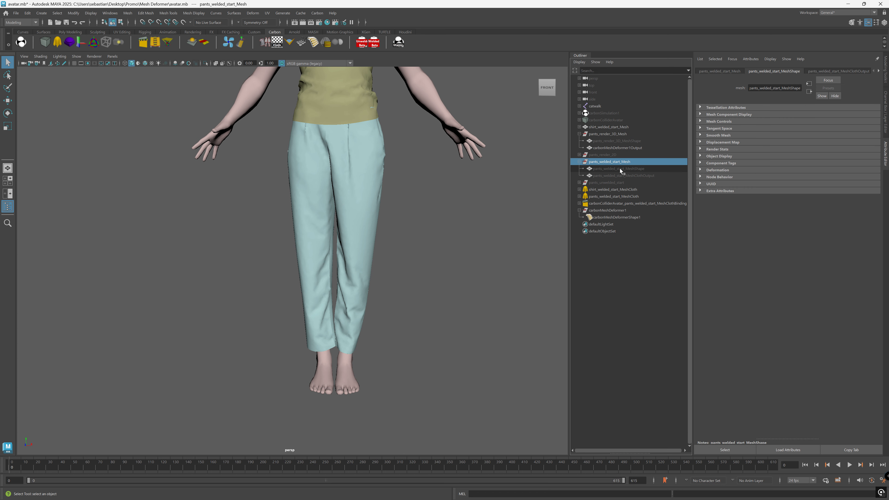
key(h)
scroll(492, 197, down, 3)
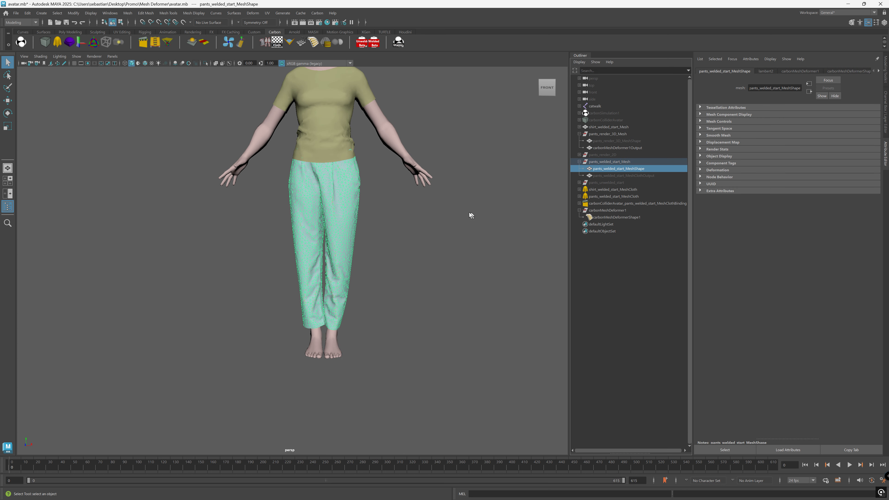
alt+middle_drag(445, 205, 425, 227)
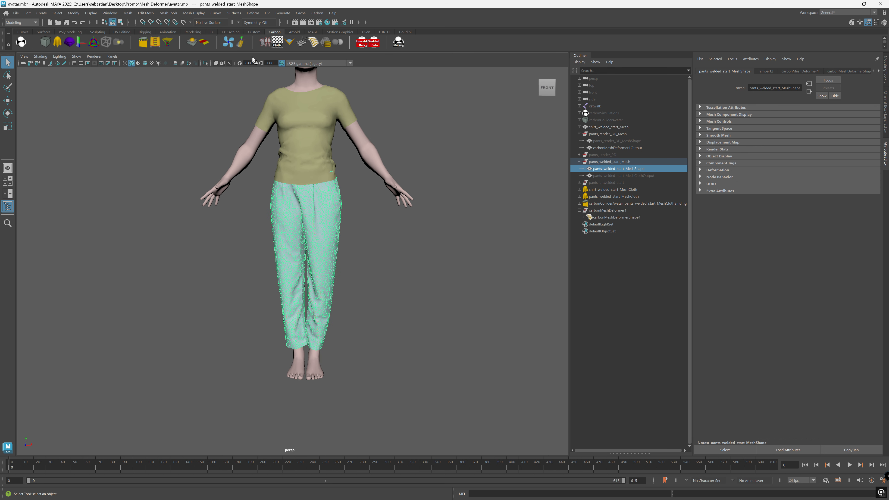
- Create a Carbon UVs To Points mesh from pants_welded_start_MeshShape and set its uniform scale to 100
click(264, 43)
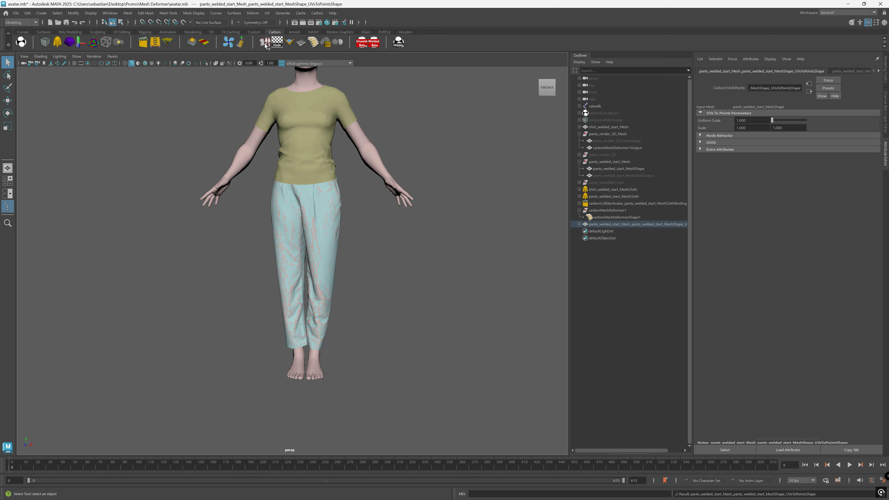
scroll(351, 222, down, 5)
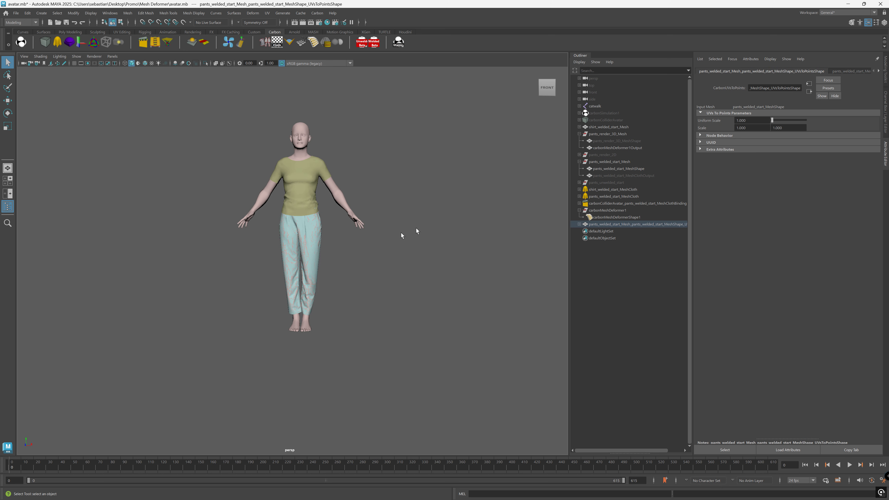
drag(757, 121, 700, 118)
text(100)
key(Return)
scroll(274, 327, down, 5)
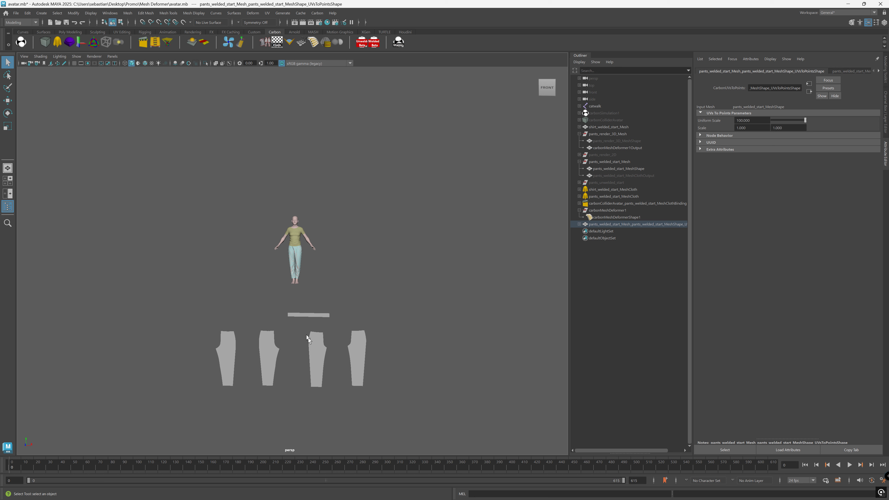
scroll(315, 292, up, 3)
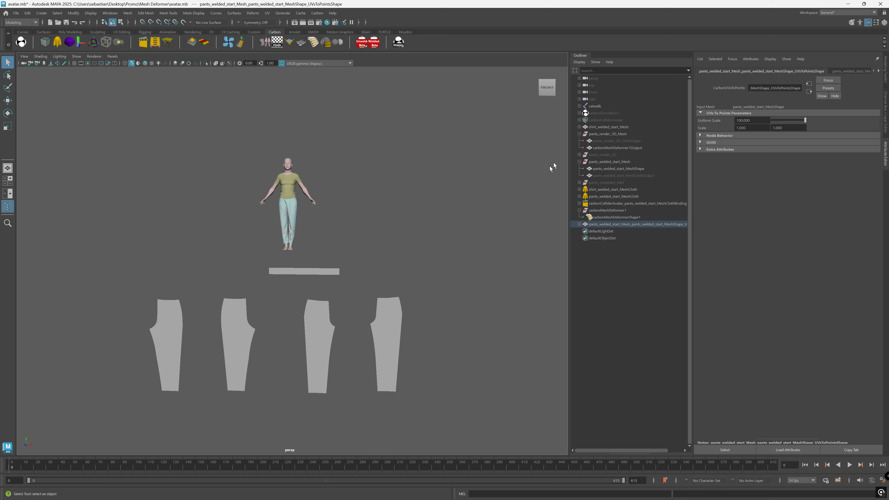
- Collapse pants_render_3D_Mesh in the scene hierarchy and hide it
click(579, 134)
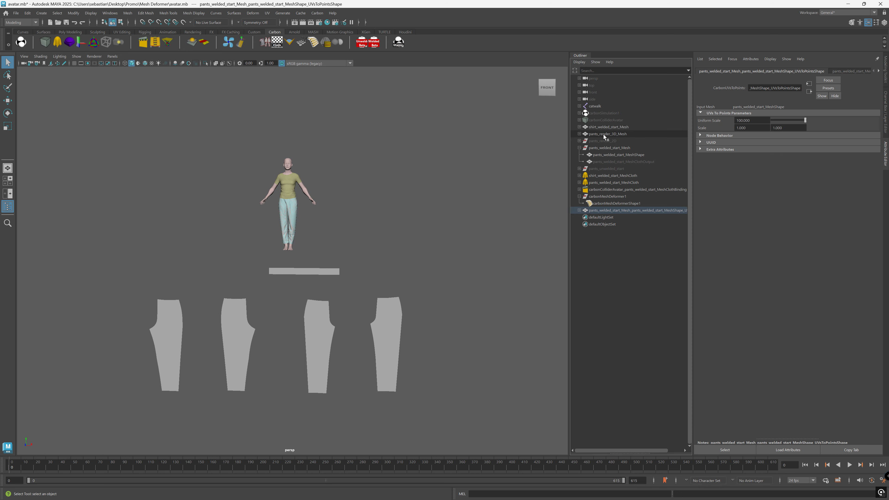
click(604, 134)
key(h)
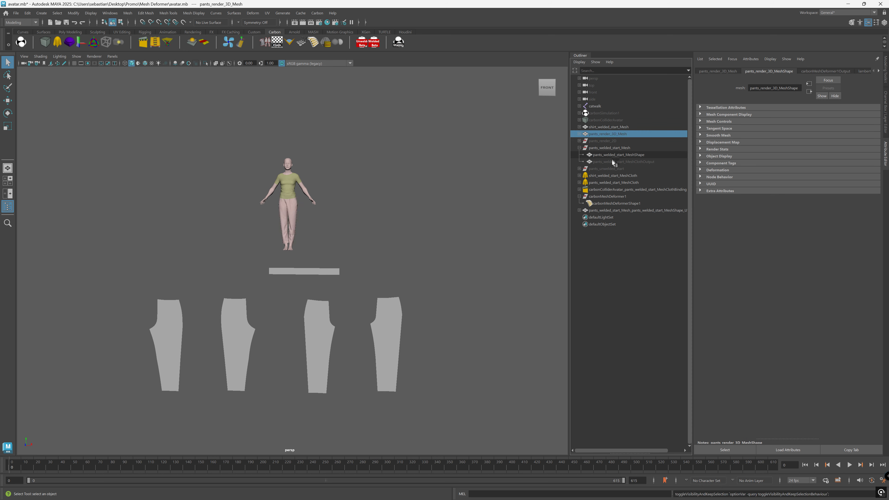
- Unhide the pants_render_2D group, expand it and set its Z translation to -20
click(602, 141)
click(579, 141)
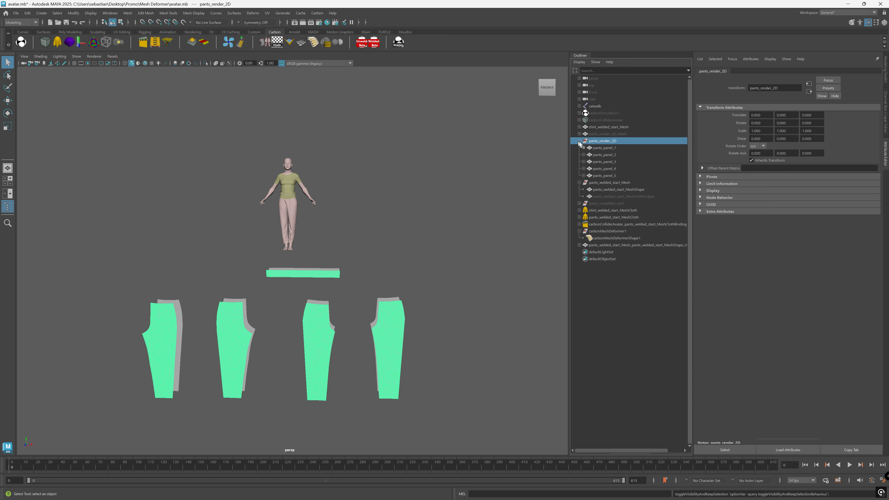
mouse_move(406, 253)
alt+mouse_down()
mouse_move(414, 245)
mouse_move(392, 250)
alt+mouse_up()
alt+middle_drag(322, 289, 410, 256)
alt+right_drag(410, 256, 460, 254)
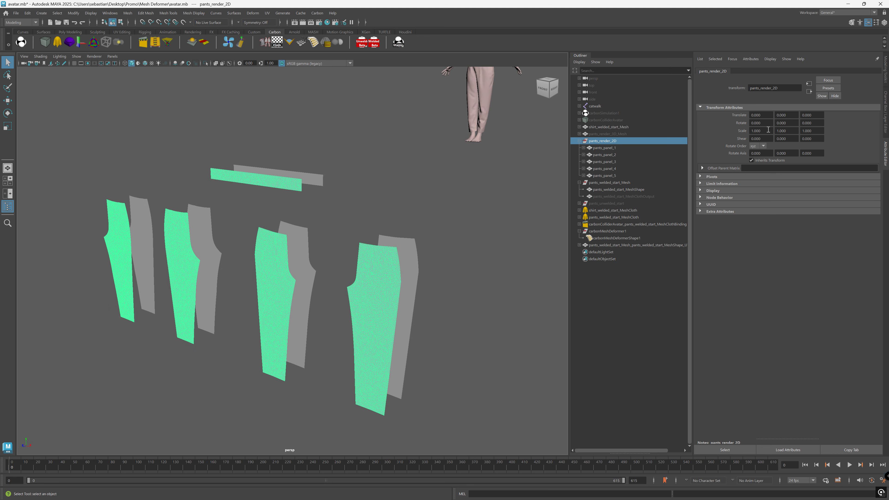
click(817, 117)
text(-20)
key(Return)
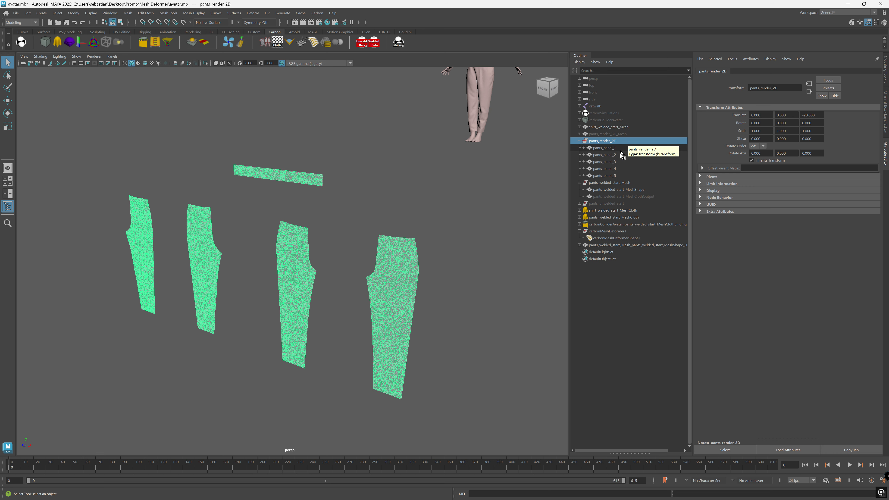
- Combine the five panels of pants_render_2D into one mesh, duplicate the combined mesh and delete the original combined one
shift+click(620, 172)
click(127, 13)
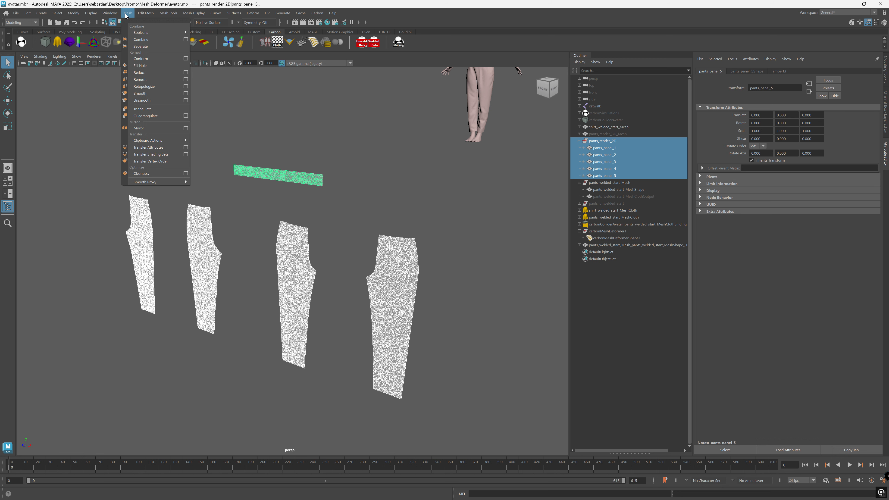
click(142, 40)
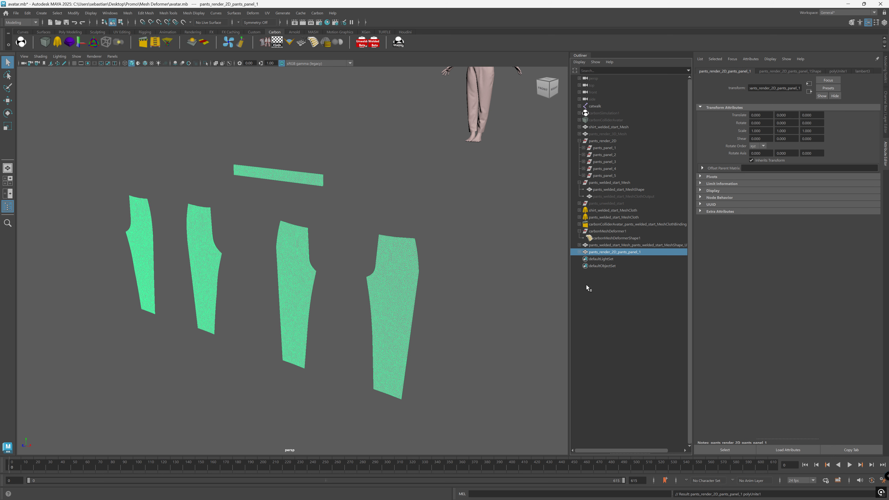
key(ctrl+d)
click(614, 254)
key(Delete)
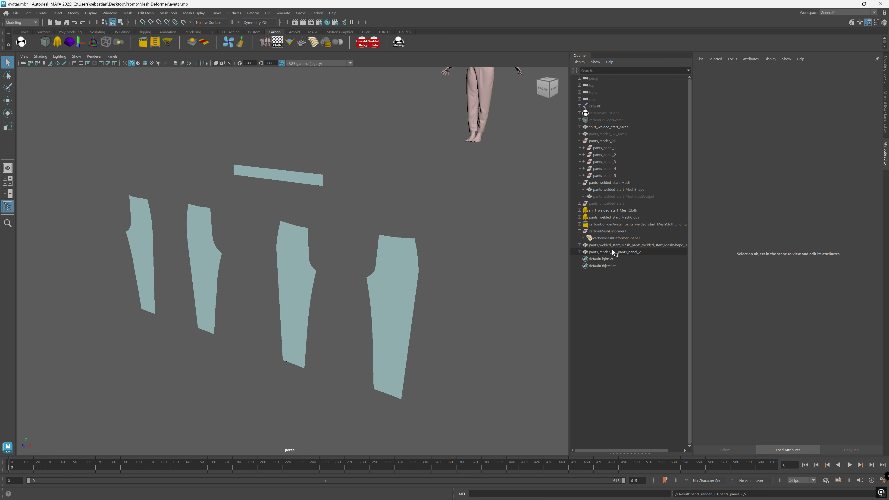
- Rename the duplicated combined panel mesh as pants_render_2D_pants_single_mesh
double_click(627, 252)
click(651, 253)
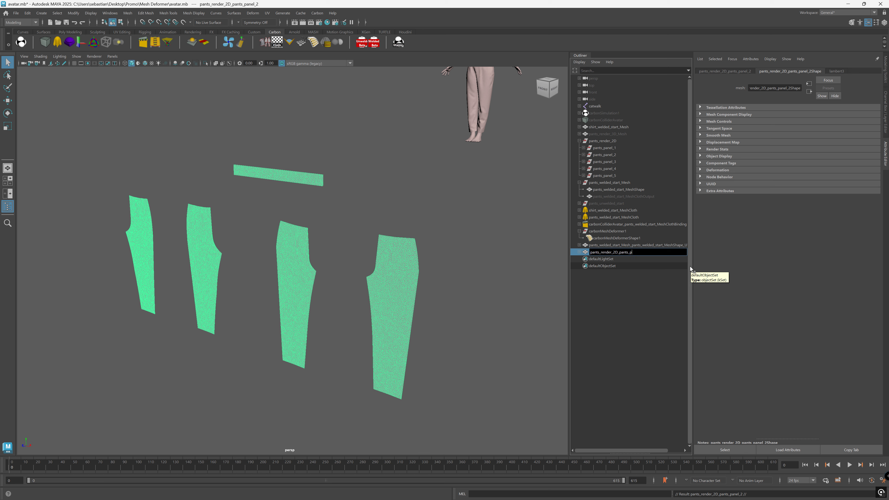
text(single_mesh)
key(Return)
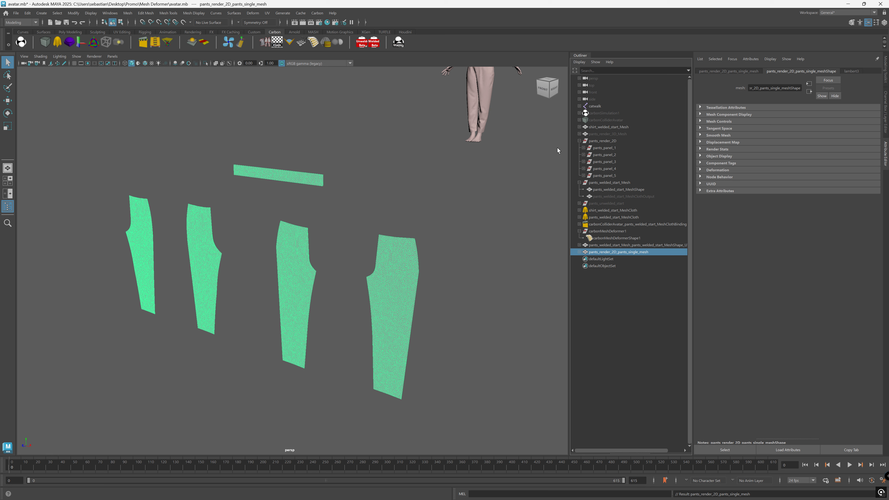
- Set the Driver Reference of carbonMeshDeformerShape1 to the UVs To Points mesh of the welded pants
click(604, 245)
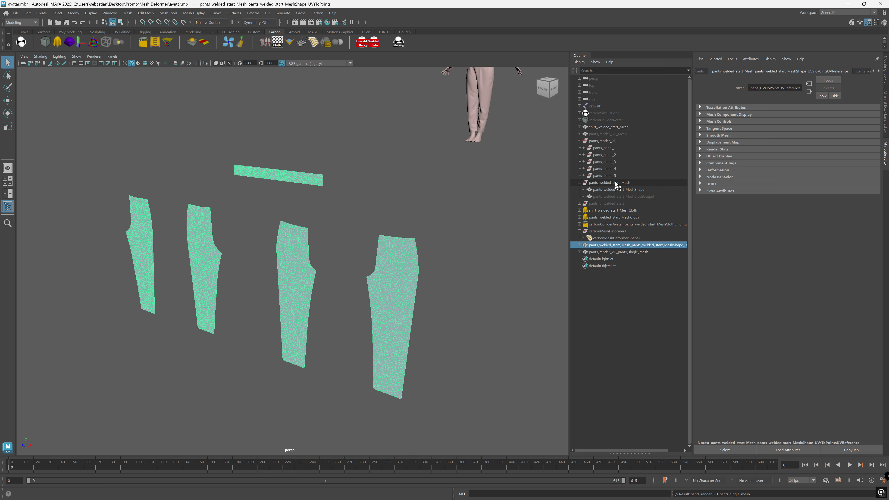
ctrl+click(625, 238)
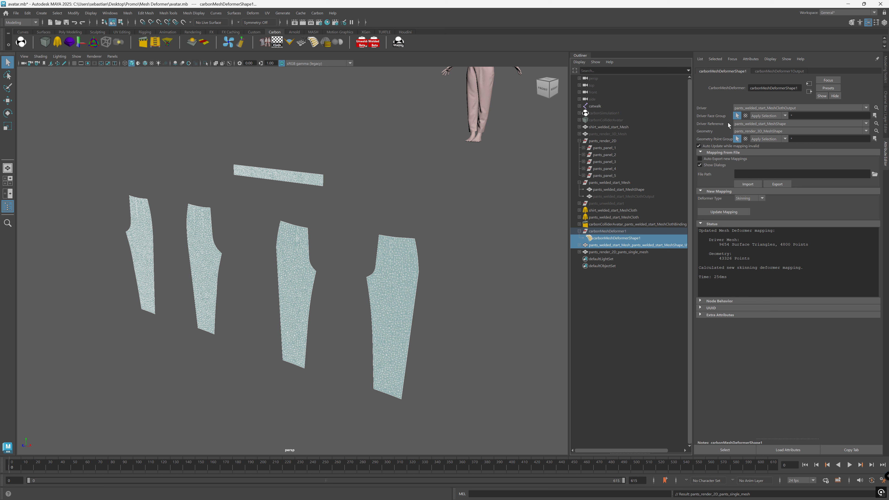
click(743, 124)
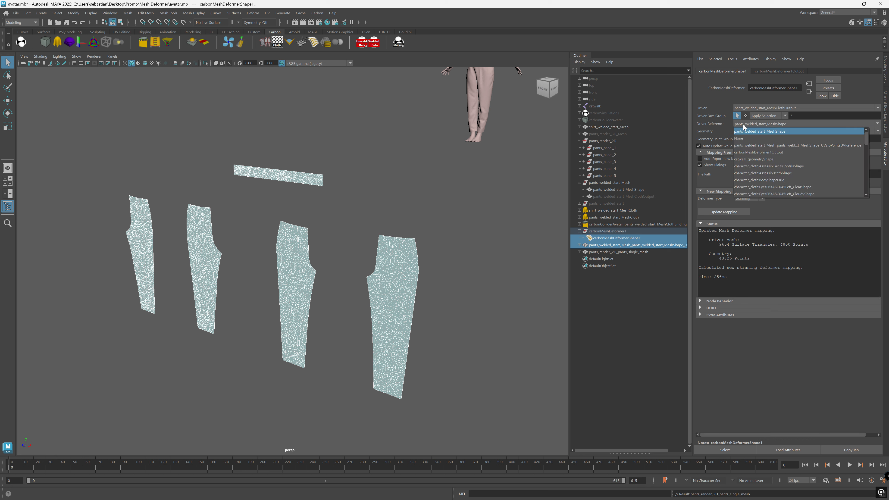
click(744, 145)
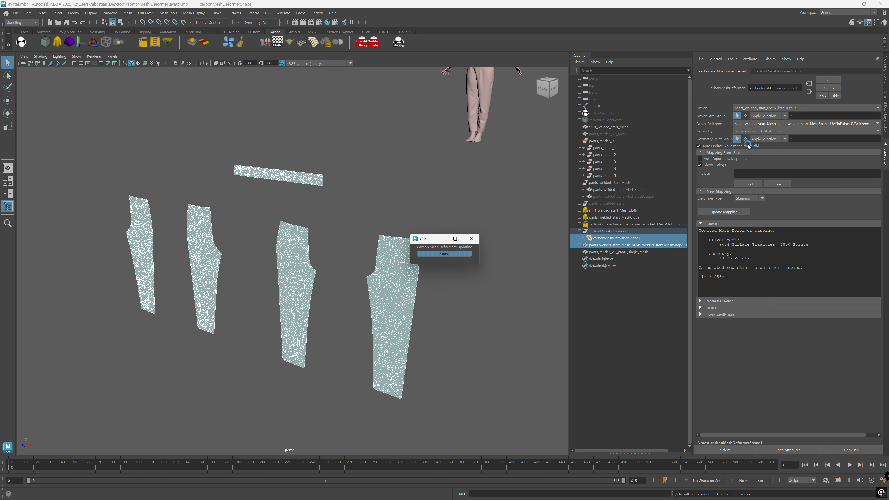
- Set the Geometry of carbonMeshDeformerShape1 to pants_render_2D_pants_single_meshShape and update the mapping
click(625, 252)
ctrl+click(624, 237)
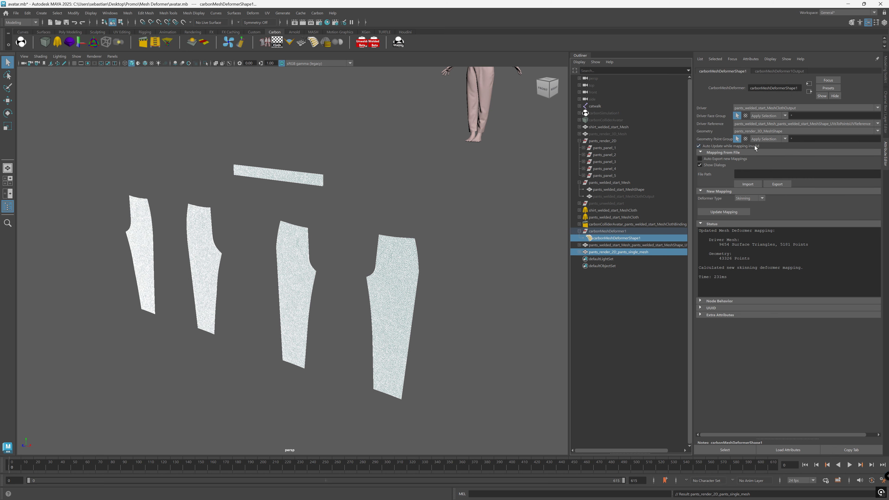
click(757, 132)
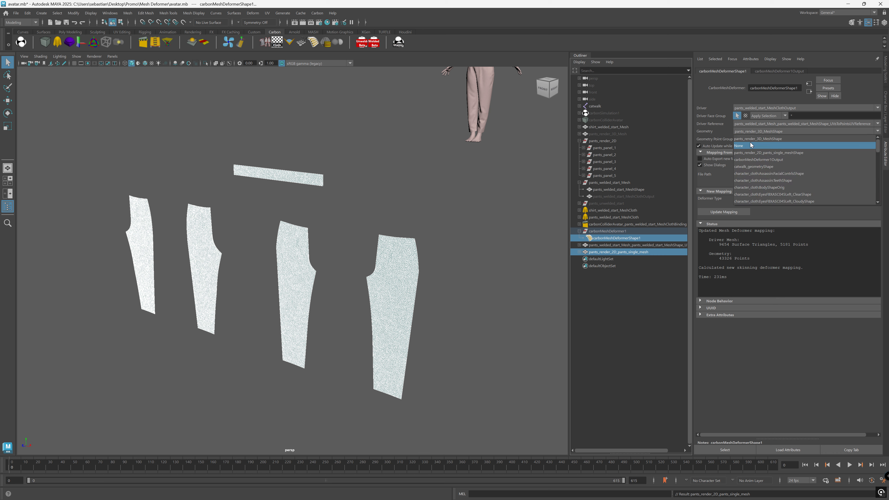
click(780, 152)
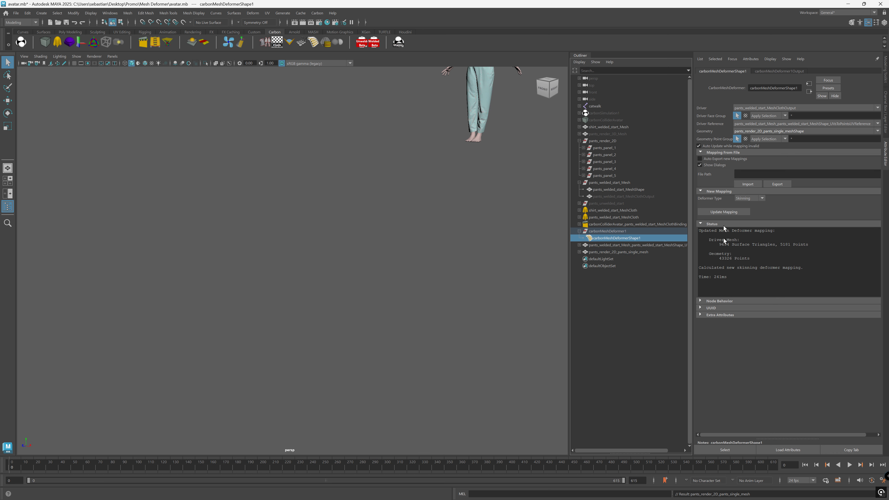
click(732, 213)
- Hide pants_render_2D, the UVs To Points mesh and pants_welded_start_Mesh, expand pants_render_2D_pants_single_mesh and clear the selection
alt+middle_drag(442, 153, 321, 332)
alt+right_drag(402, 280, 797, 235)
alt+middle_drag(490, 247, 290, 223)
alt+drag(350, 284, 351, 277)
alt+middle_drag(365, 251, 354, 265)
alt+right_drag(373, 261, 386, 258)
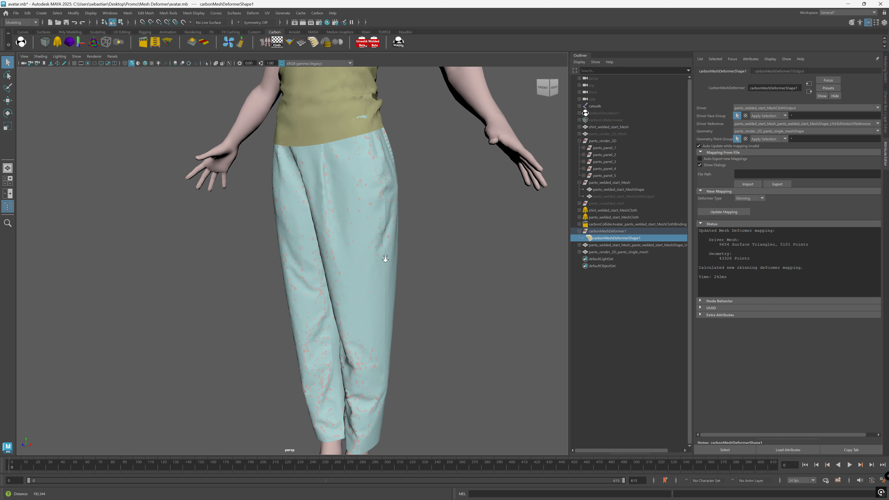
alt+right_drag(398, 312, 388, 241)
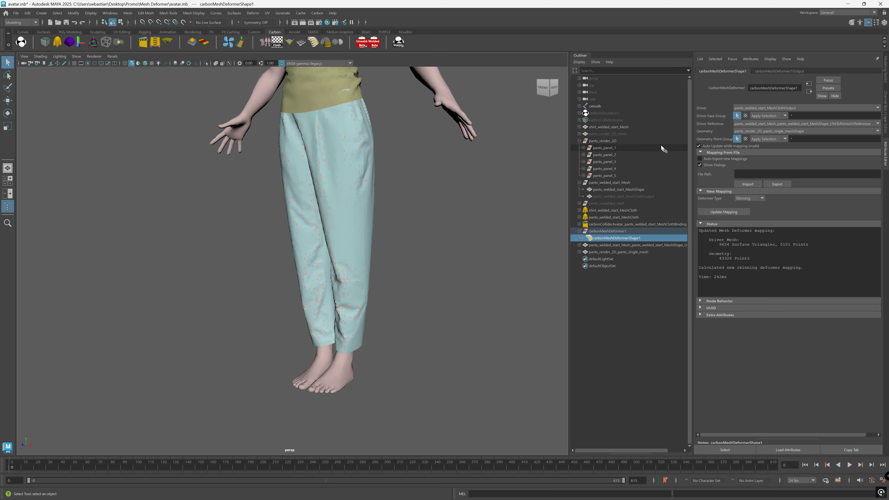
click(621, 142)
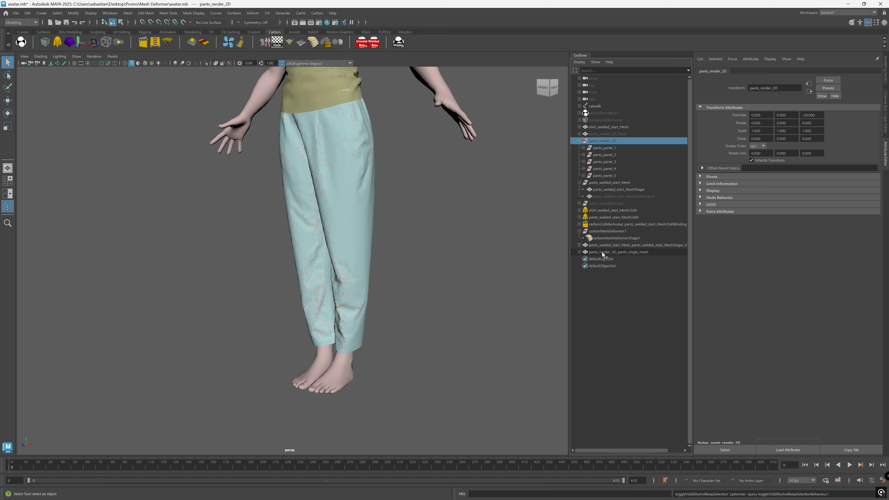
click(600, 245)
click(606, 181)
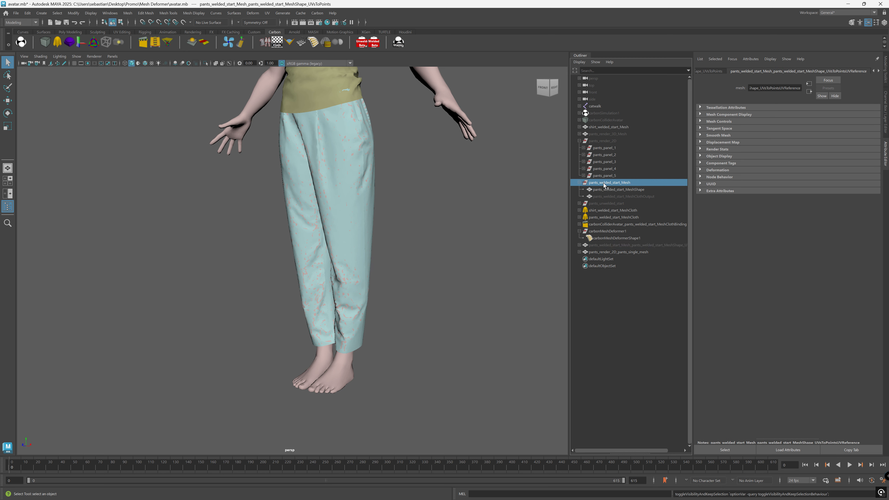
click(579, 252)
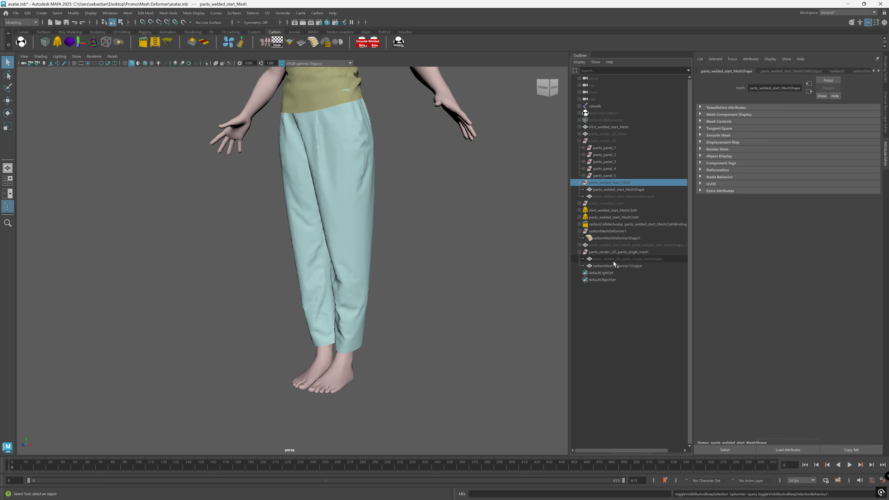
click(617, 266)
click(445, 286)
- Scrub the walk animation to frames 29 and 40 and examine how the deformed pants follow the legs
alt+drag(408, 286, 429, 288)
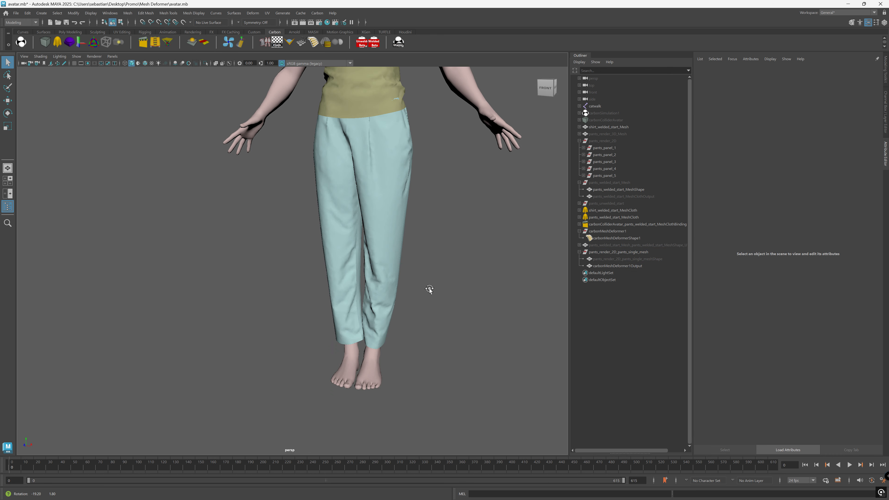
drag(34, 468, 45, 468)
alt+middle_drag(259, 372, 325, 276)
alt+right_drag(325, 277, 189, 319)
alt+drag(371, 314, 219, 292)
alt+middle_drag(192, 271, 347, 324)
alt+drag(328, 320, 317, 324)
alt+middle_drag(319, 334, 379, 312)
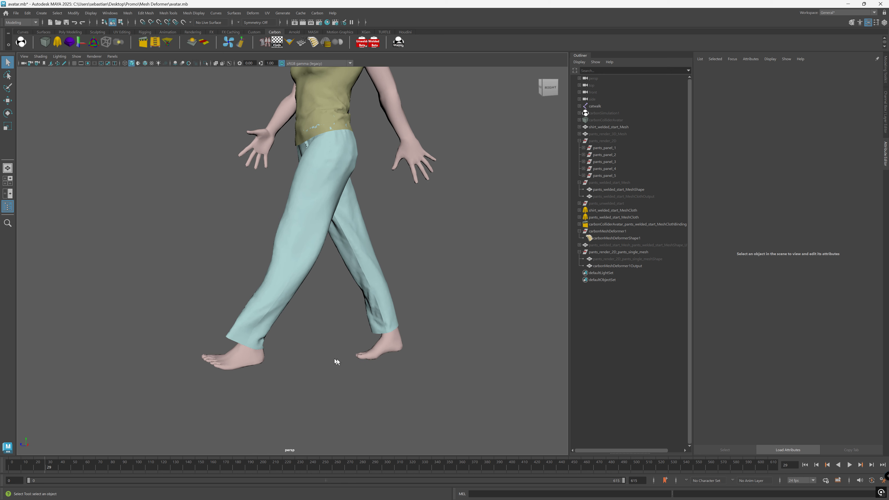
drag(67, 469, 59, 468)
key(f)
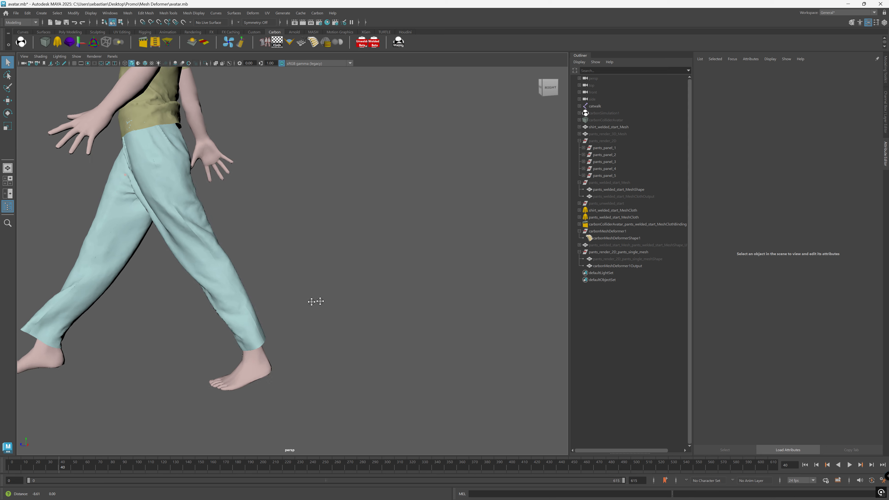
- Toggle the visibility of pants_render_2D_pants_single_meshShape to compare the flat panels with the deformed pants at frame 31, leaving it hidden
click(628, 259)
alt+drag(598, 262, 149, 363)
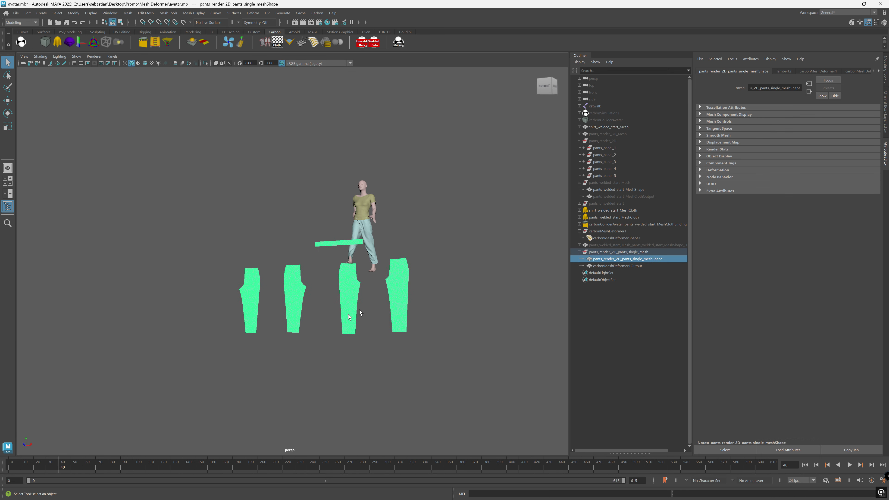
click(391, 308)
click(379, 307)
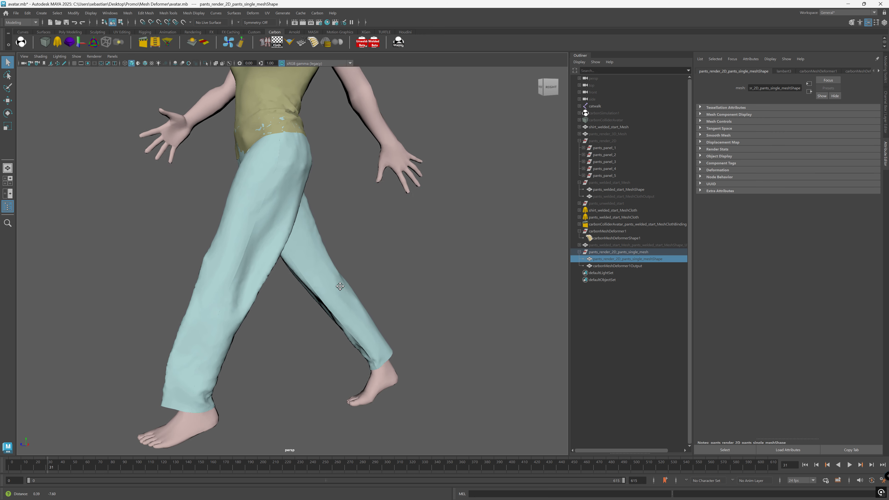
mouse_move(340, 286)
alt+right_down()
mouse_move(385, 298)
mouse_move(416, 283)
mouse_move(344, 287)
alt+right_up()
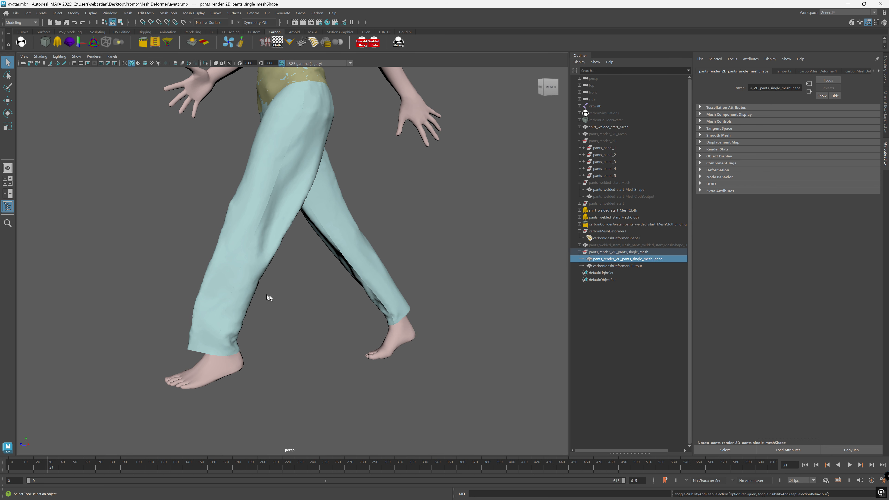
alt+right_drag(266, 294, 236, 312)
alt+drag(236, 312, 166, 345)
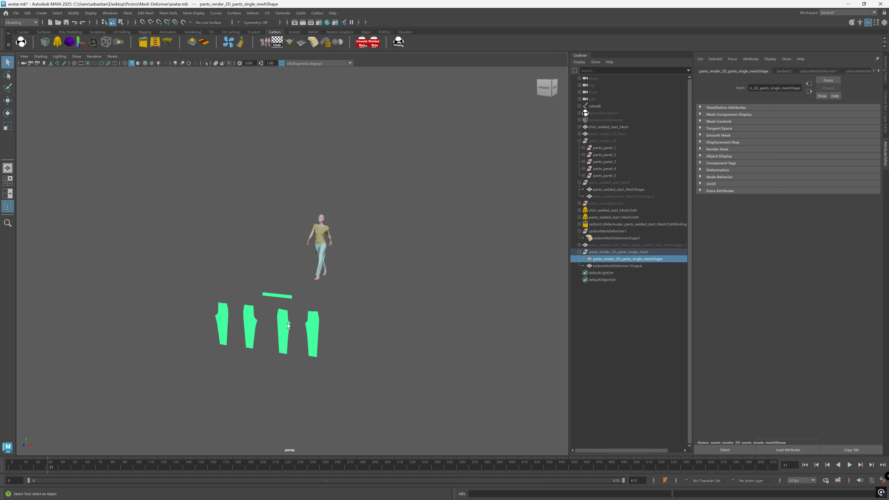
alt+right_drag(249, 330, 431, 299)
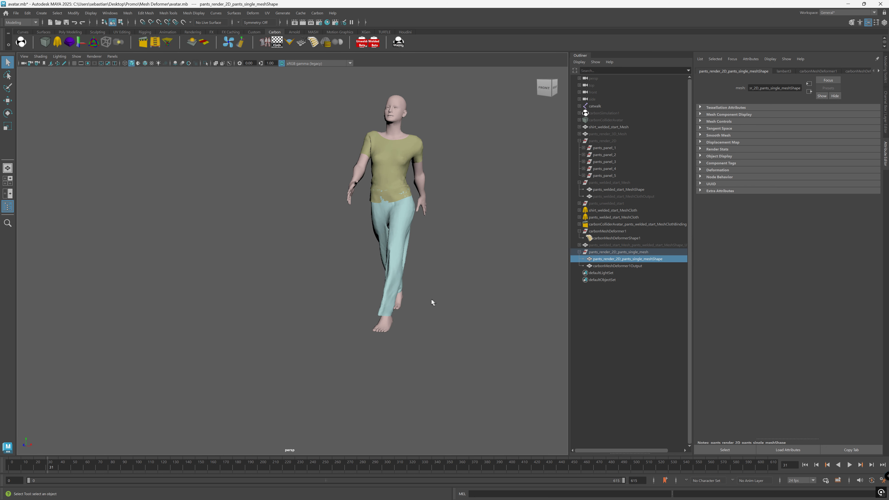
alt+drag(431, 299, 416, 298)
click(360, 247)
alt+drag(360, 247, 348, 265)
click(669, 259)
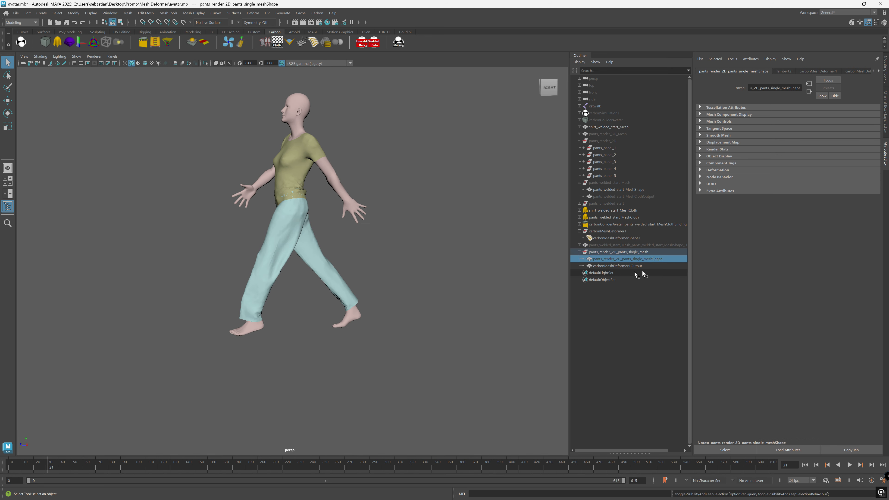
- Examine the deformed render pants up close at frame 31, checking the leg and inter-leg areas from the side and front
scroll(275, 263, up, 5)
right_drag(276, 242, 253, 242)
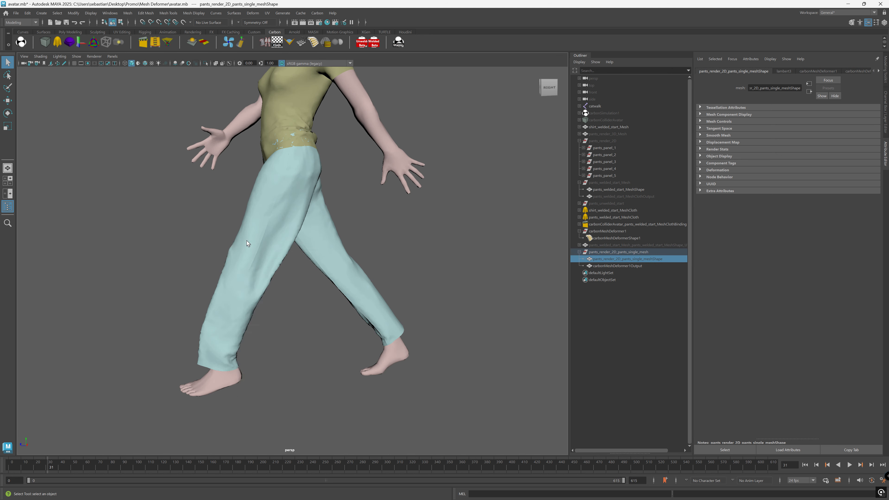
double_click(277, 259)
double_click(261, 226)
double_click(325, 241)
alt+drag(363, 269, 177, 265)
double_click(133, 212)
click(403, 277)
right_drag(440, 273, 400, 274)
alt+drag(459, 266, 435, 252)
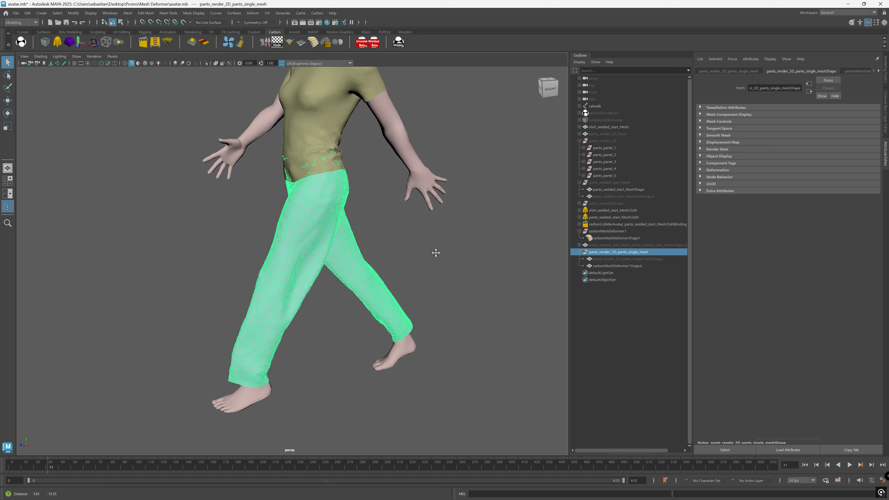
click(454, 239)
scroll(315, 270, up, 8)
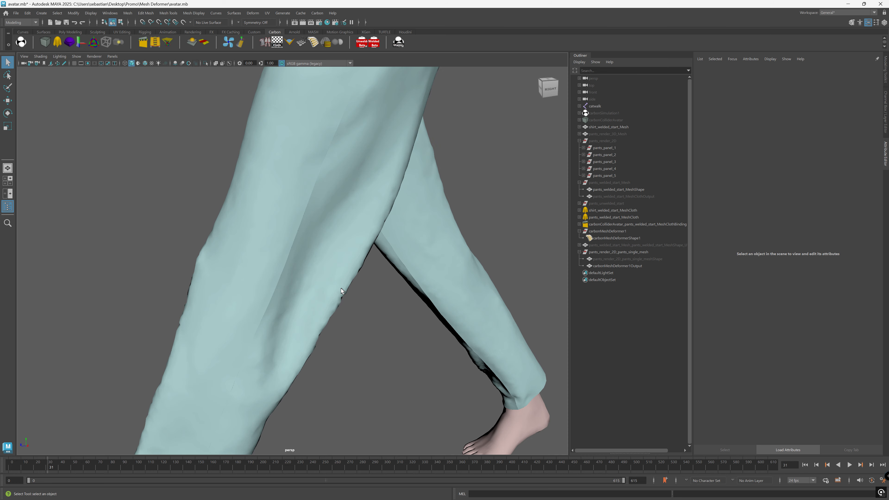
scroll(341, 288, down, 4)
mouse_move(341, 289)
alt+mouse_down()
mouse_move(309, 276)
mouse_move(383, 282)
mouse_move(182, 328)
mouse_move(381, 305)
mouse_move(323, 312)
mouse_move(336, 306)
alt+mouse_up()
scroll(391, 253, up, 4)
alt+drag(407, 255, 388, 258)
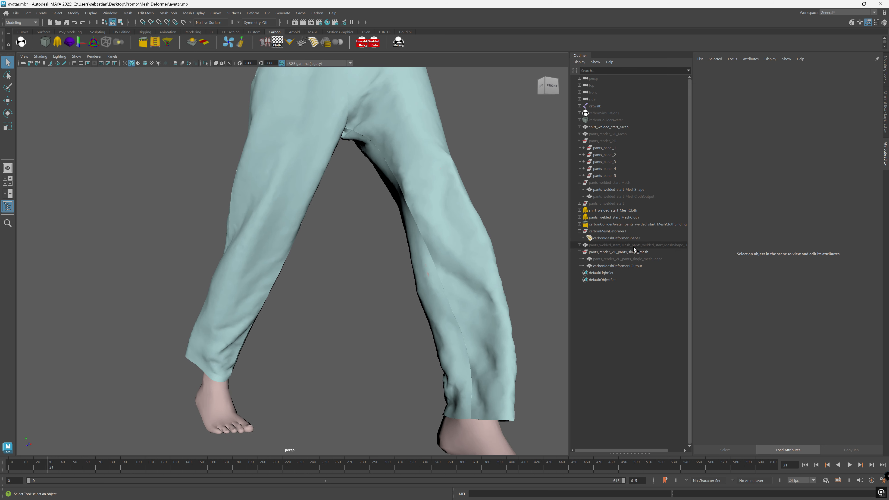
- Set the Deformer Type of carbonMeshDeformerShape1 to Analytical and update the mapping
click(634, 238)
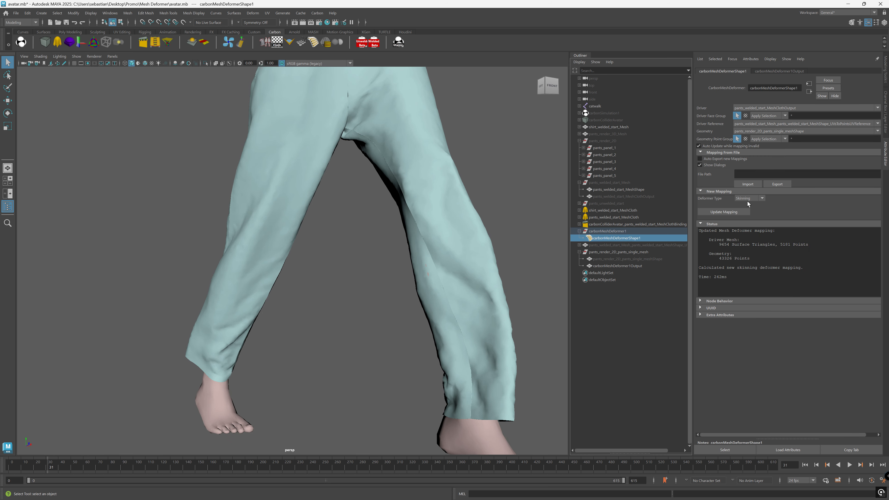
click(745, 212)
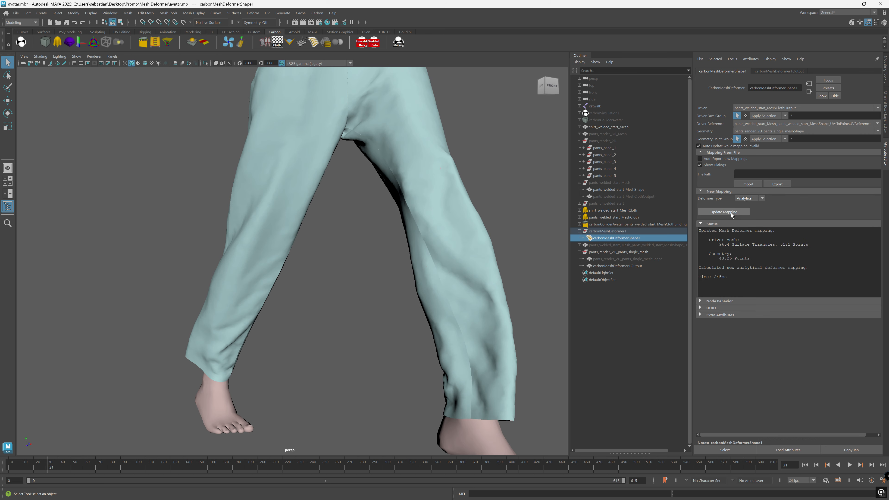
- Switch the Deformer Type of carbonMeshDeformerShape1 to Smoothing, estimate its base radius and update the mapping
mouse_move(421, 269)
alt+mouse_down()
mouse_move(373, 260)
mouse_move(436, 260)
mouse_move(437, 276)
alt+mouse_up()
alt+middle_drag(437, 276, 366, 266)
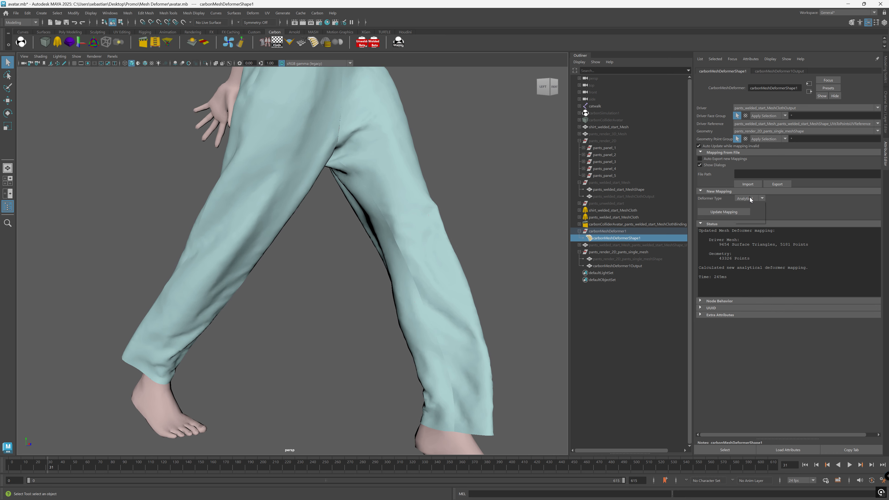
click(748, 219)
click(757, 231)
click(733, 244)
- Set the smoothing base Radius to 5 and update the deformer mapping
alt+drag(234, 288, 331, 219)
alt+right_drag(331, 219, 469, 205)
alt+middle_drag(422, 167, 382, 245)
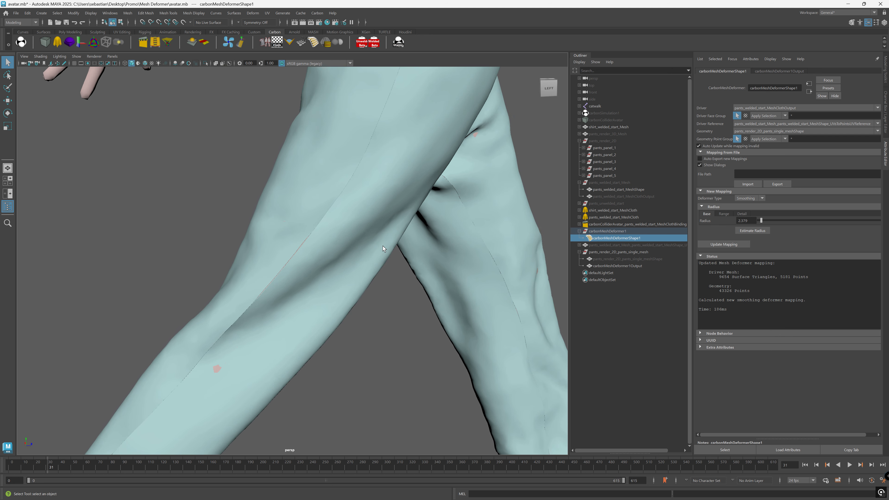
alt+right_drag(335, 252, 427, 246)
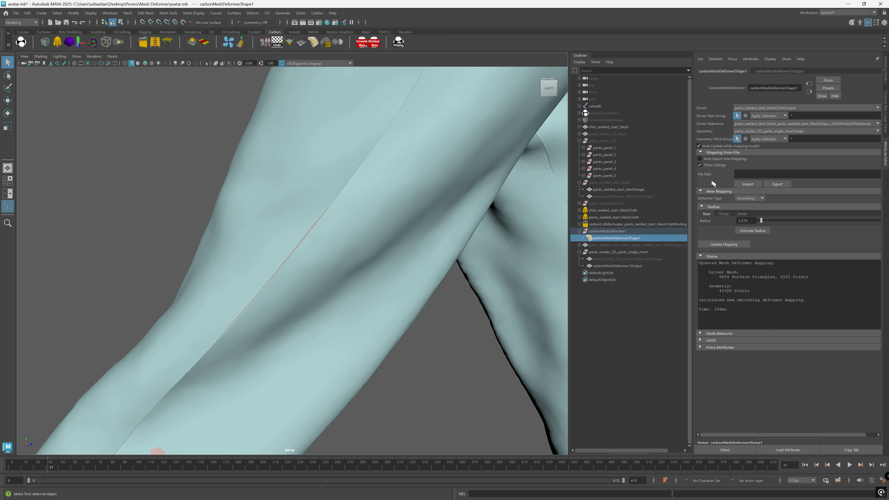
click(736, 221)
text(5)
key(Return)
click(728, 243)
- Examine the side seams and leg surfaces of the smoothed pants, and look over the Base and Range radius settings
alt+right_drag(361, 257, 85, 246)
mouse_move(363, 256)
alt+mouse_down()
mouse_move(333, 259)
mouse_move(369, 261)
alt+mouse_up()
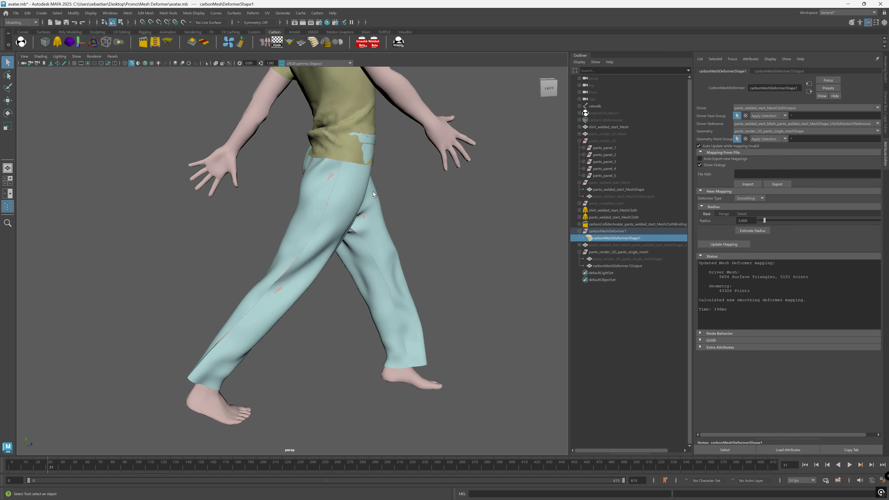
alt+right_drag(316, 273, 420, 189)
alt+middle_drag(420, 190, 427, 202)
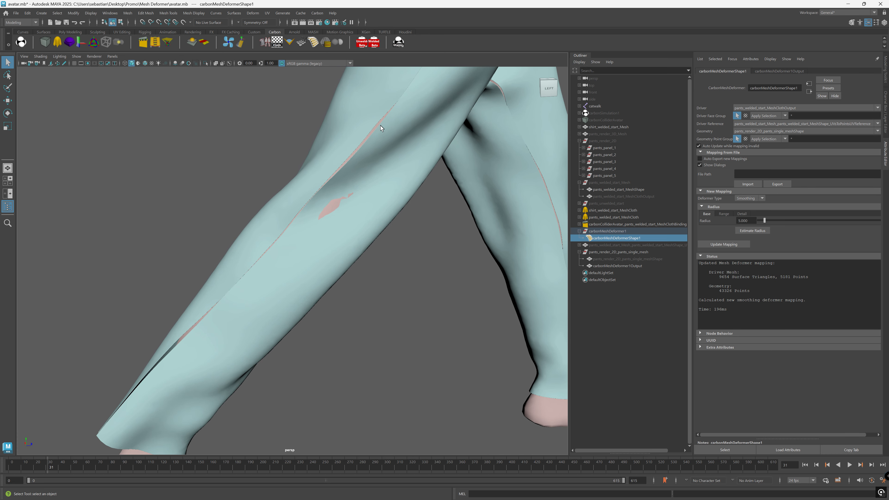
alt+drag(228, 287, 217, 312)
alt+right_drag(236, 276, 364, 243)
alt+drag(347, 283, 350, 273)
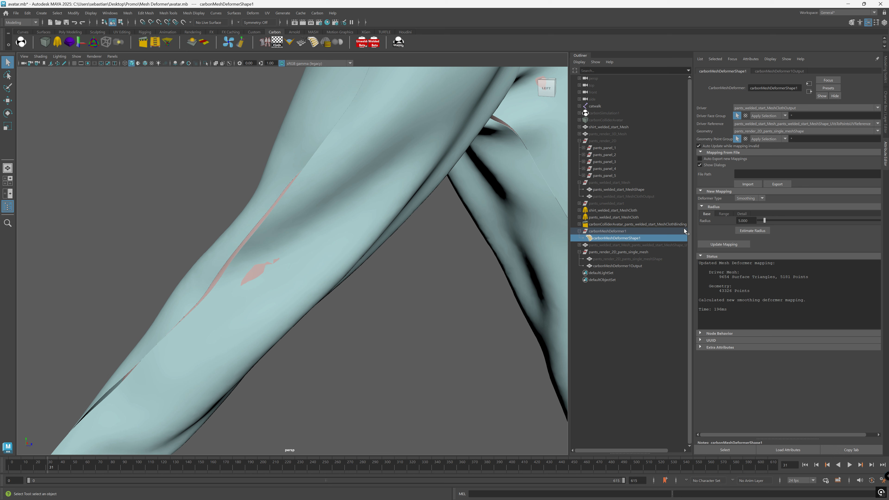
click(724, 215)
click(724, 214)
click(710, 215)
key(f)
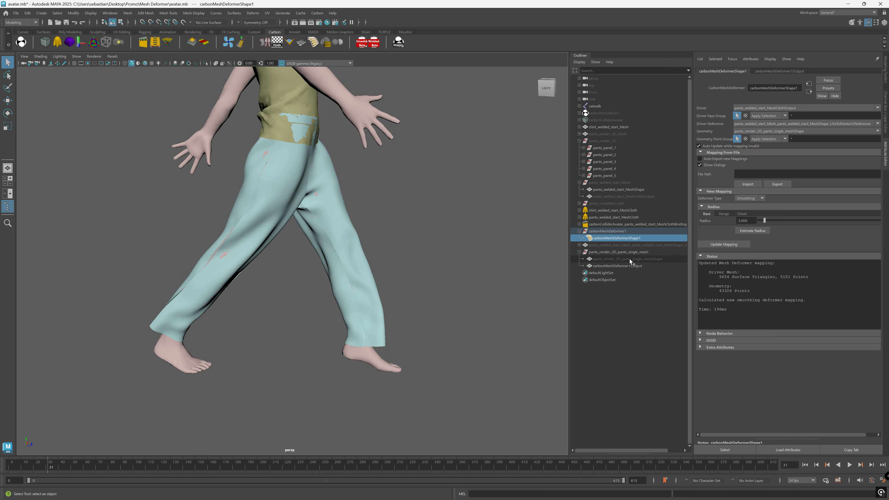
- Hide carbonMeshDeformer1Output, show pants_render_2D_pants_single_meshShape and start painting its per-vertex radiusDetail map from the deformer
click(632, 266)
key(h)
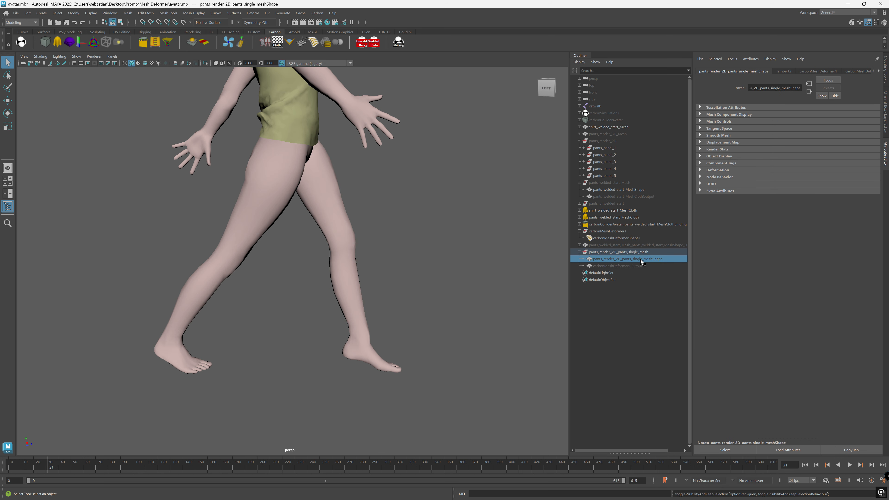
click(619, 238)
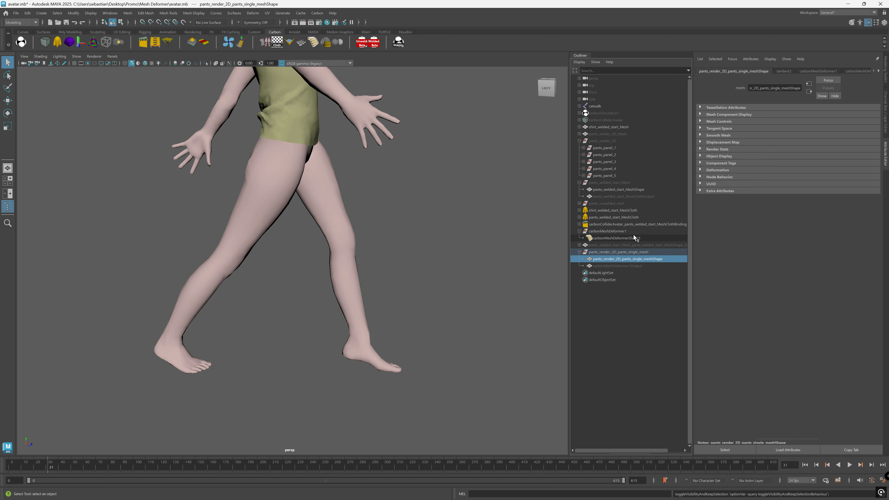
click(724, 214)
click(742, 214)
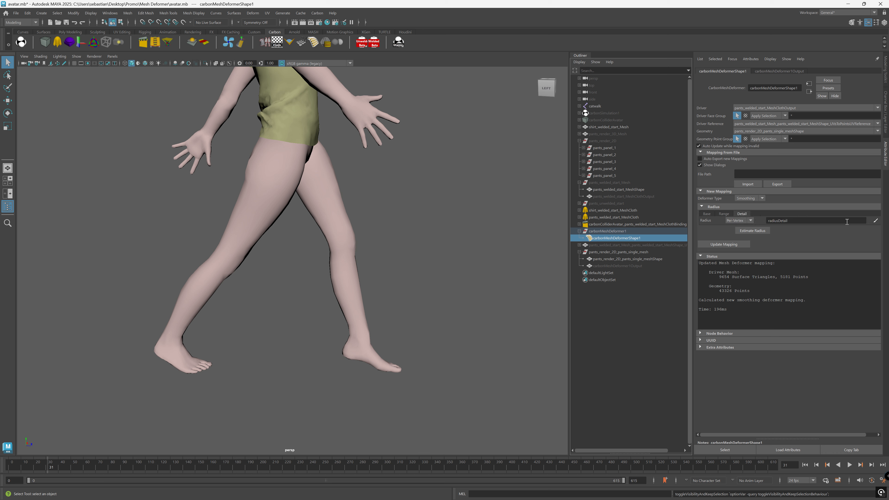
click(876, 222)
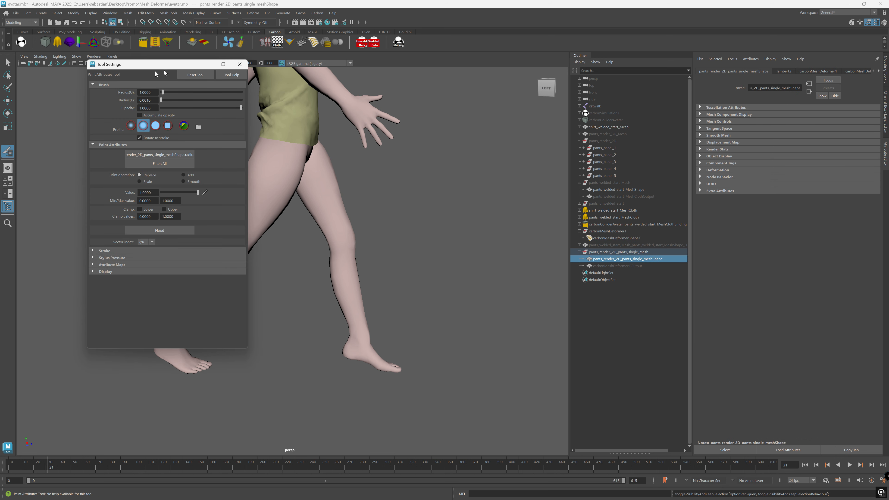
- Frame the flat pants panels and flood their radius detail map with the value 1
drag(173, 70, 109, 80)
key(a)
alt+drag(433, 280, 343, 286)
alt+right_drag(343, 286, 260, 278)
alt+middle_drag(234, 393, 451, 301)
alt+drag(366, 311, 401, 313)
alt+right_drag(400, 314, 449, 288)
alt+middle_drag(449, 288, 439, 270)
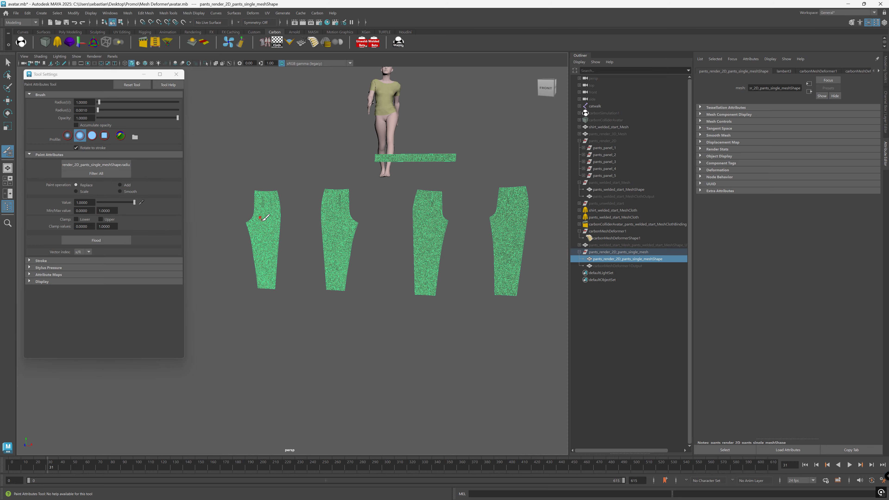
scroll(265, 217, up, 5)
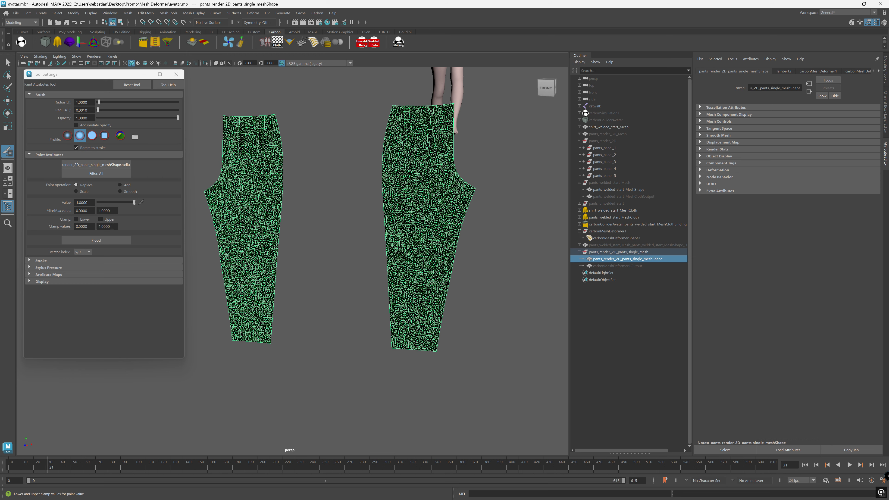
click(109, 240)
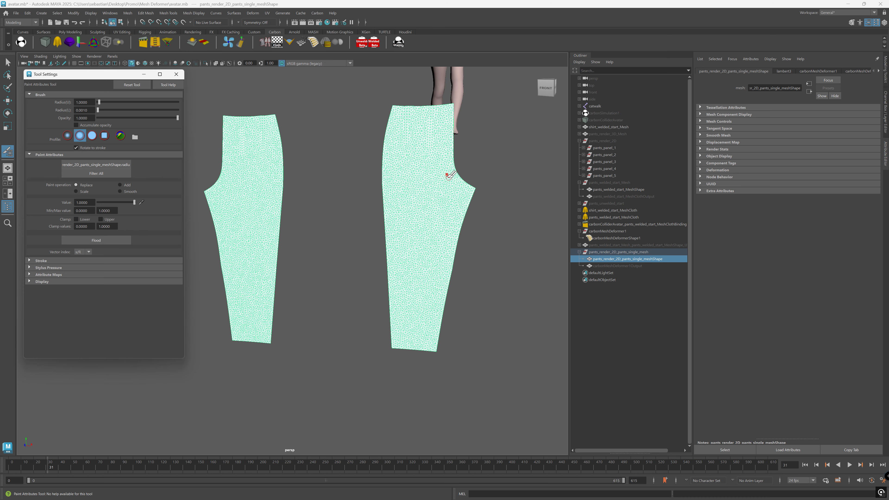
- Paint the value 0 along the outer edges of the four flat leg panels with a brush radius of 2
double_click(92, 202)
text(0)
key(Return)
drag(226, 116, 227, 130)
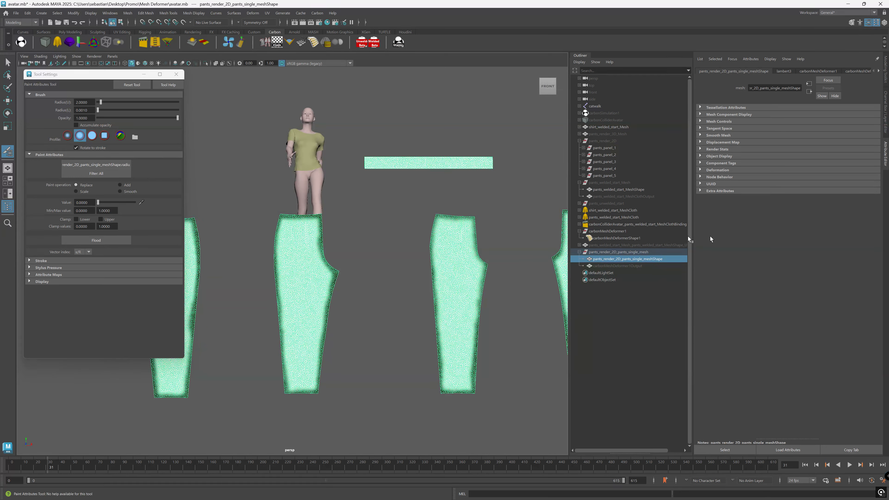
scroll(396, 248, down, 5)
alt+drag(373, 282, 367, 287)
alt+middle_drag(368, 287, 342, 292)
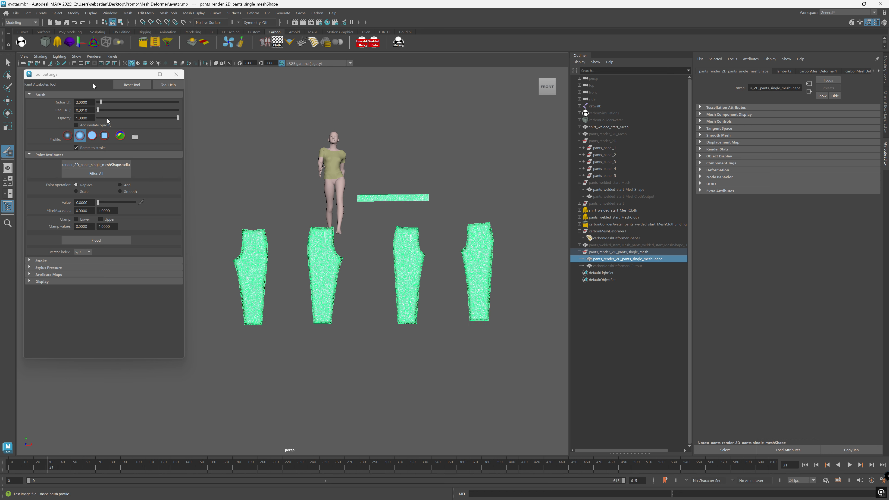
- Close the paint settings, hide the flat pants mesh, show carbonMeshDeformer1Output again and select carbonMeshDeformerShape1
click(176, 74)
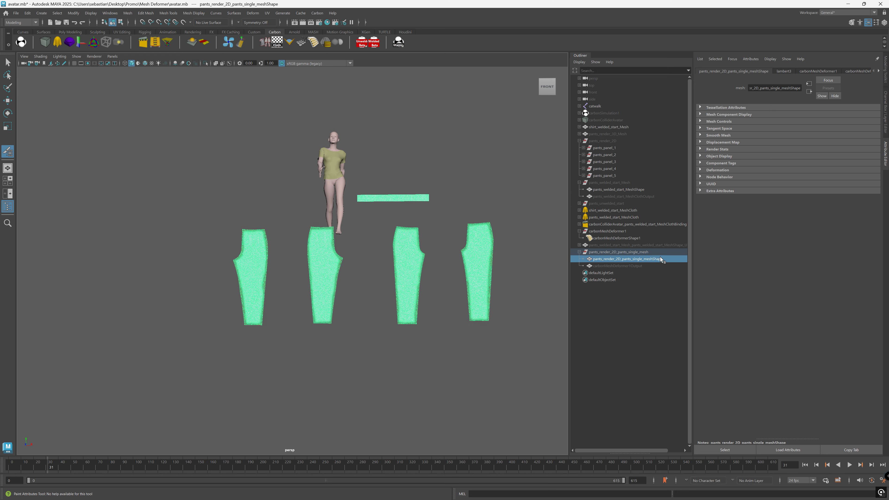
key(h)
click(616, 266)
key(h)
click(626, 238)
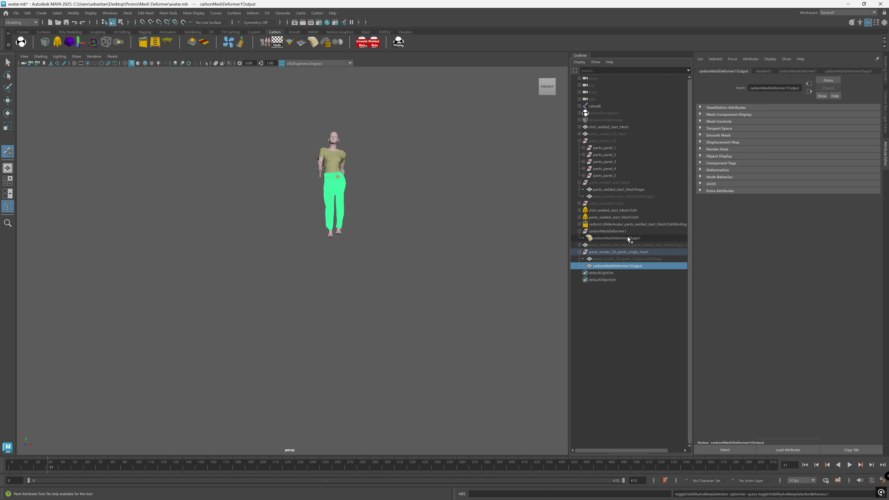
- Examine the seams of the deformed pants up close along the lower legs
alt+right_drag(570, 192, 777, 184)
alt+middle_drag(416, 146, 392, 188)
alt+right_drag(391, 188, 535, 200)
alt+middle_drag(535, 200, 328, 283)
alt+right_drag(328, 270, 283, 286)
alt+drag(283, 285, 175, 286)
alt+right_drag(175, 287, 333, 284)
alt+middle_drag(156, 300, 444, 267)
alt+drag(372, 273, 377, 235)
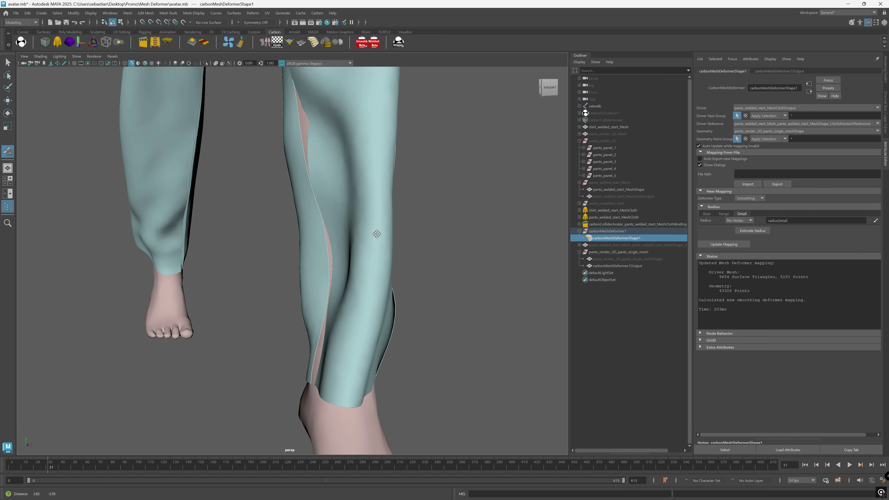
- Set the smoothing base Radius of carbonMeshDeformerShape1 to 1 and update the mapping
click(707, 214)
click(753, 221)
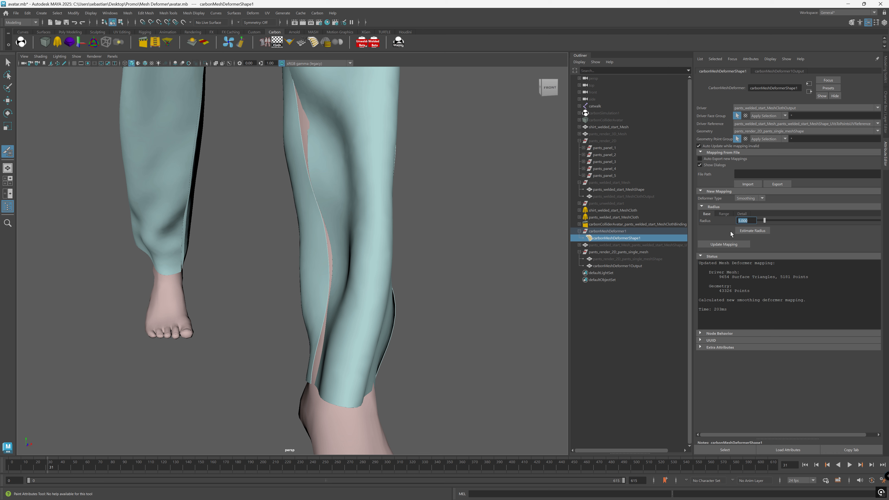
click(748, 231)
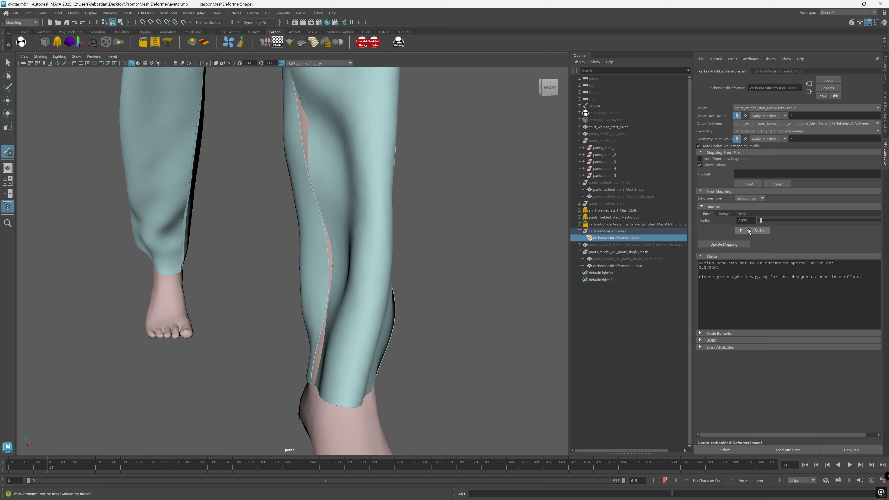
text(1)
key(Return)
click(732, 244)
- Check the seams from the side, set the smoothing Range radius to 1 and update the mapping
alt+drag(351, 239, 370, 256)
mouse_move(228, 163)
alt+mouse_down()
mouse_move(175, 161)
mouse_move(213, 169)
alt+mouse_up()
alt+middle_drag(224, 176, 280, 101)
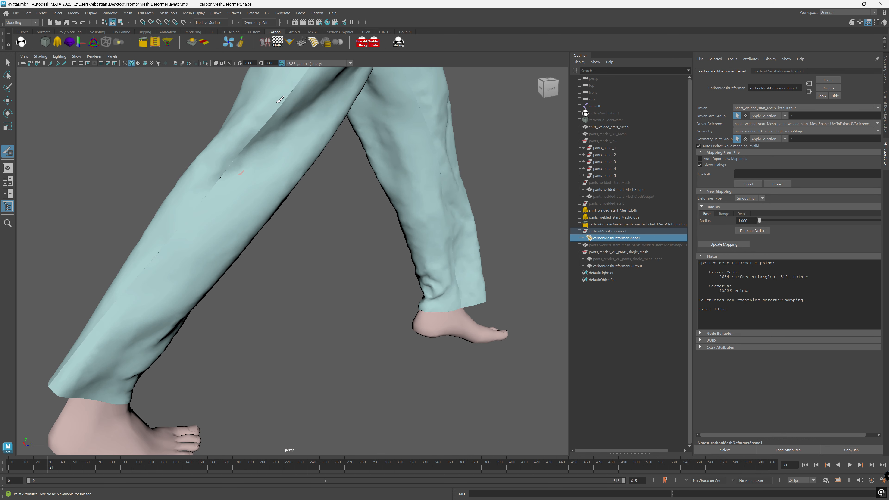
mouse_move(273, 156)
alt+middle_down()
mouse_move(308, 175)
mouse_move(317, 223)
mouse_move(161, 155)
alt+middle_up()
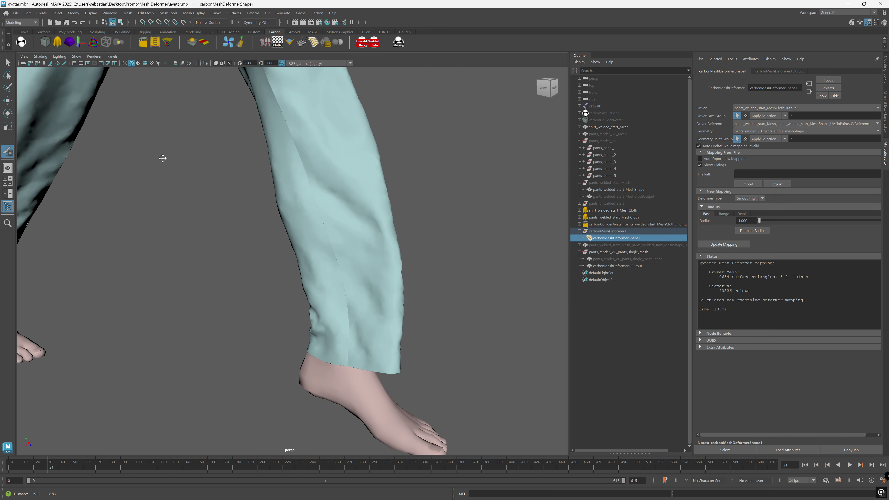
alt+middle_drag(402, 258, 392, 242)
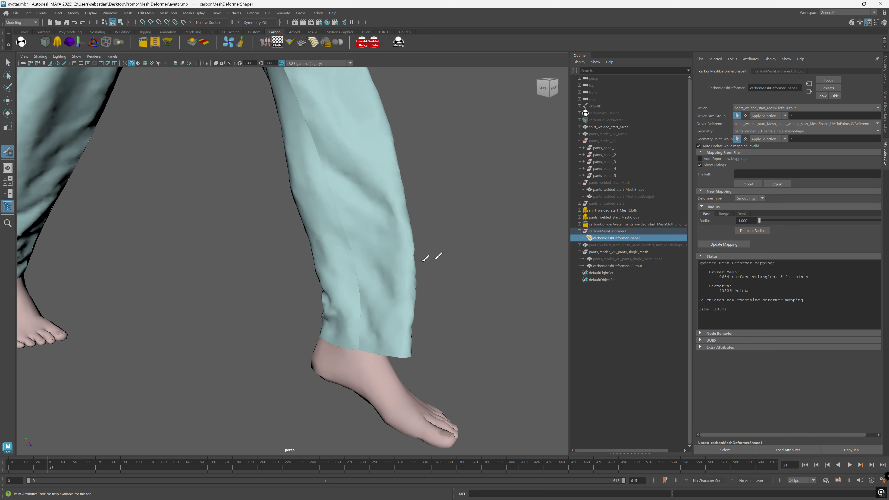
click(723, 213)
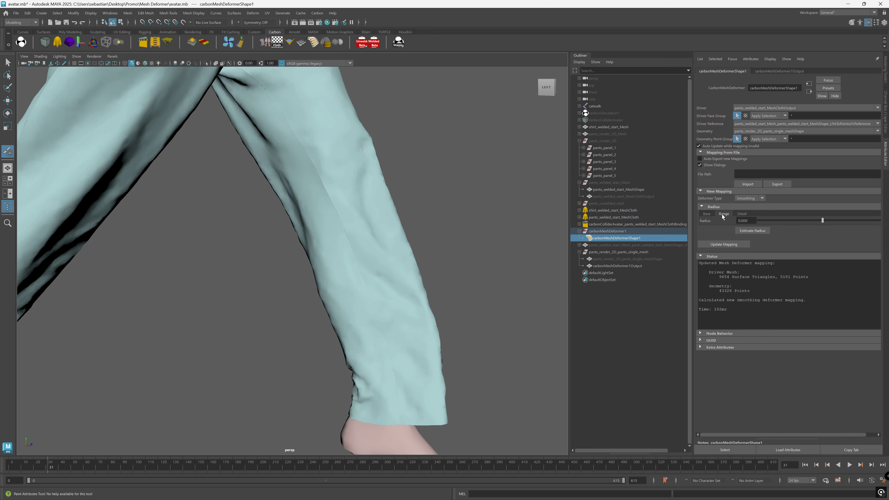
click(750, 221)
drag(756, 219, 730, 220)
text(1)
key(Return)
click(723, 244)
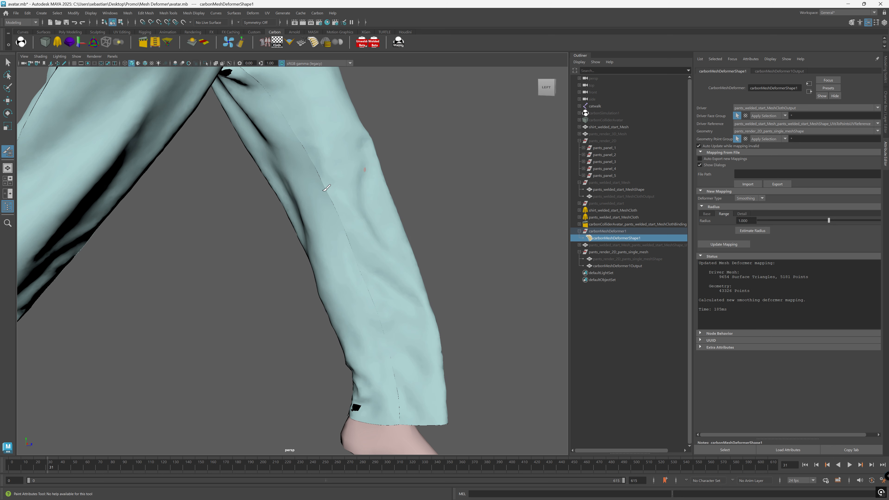
- Inspect the pants from behind and the side, try a Range radius of 5 and update the mapping
alt+right_drag(388, 192, 101, 193)
alt+drag(424, 198, 273, 207)
alt+right_drag(273, 208, 445, 249)
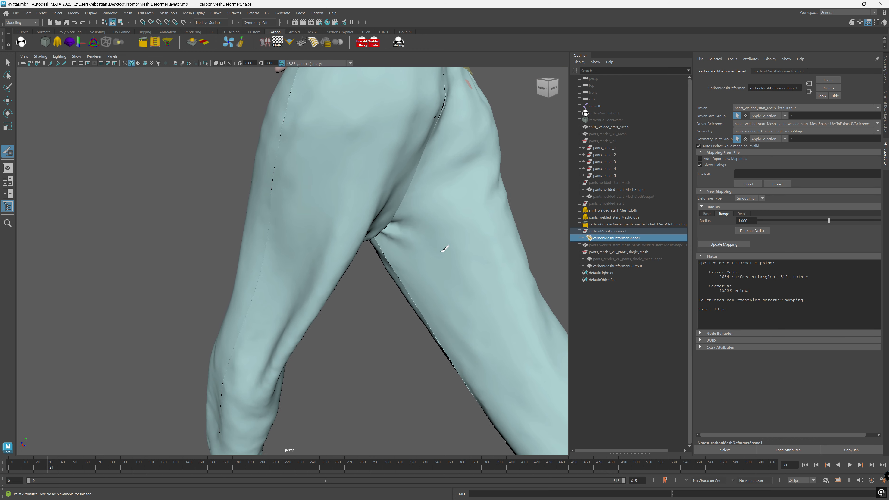
alt+drag(362, 276, 383, 285)
scroll(383, 285, down, 3)
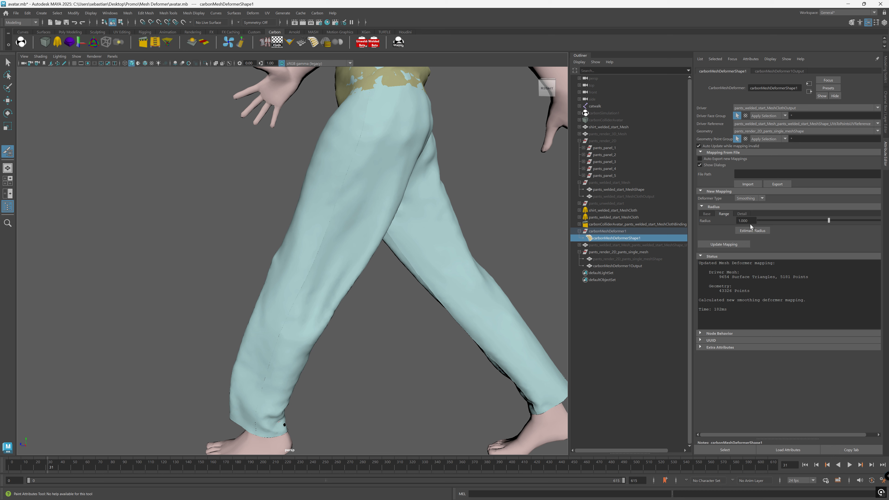
double_click(750, 220)
text(5)
key(Return)
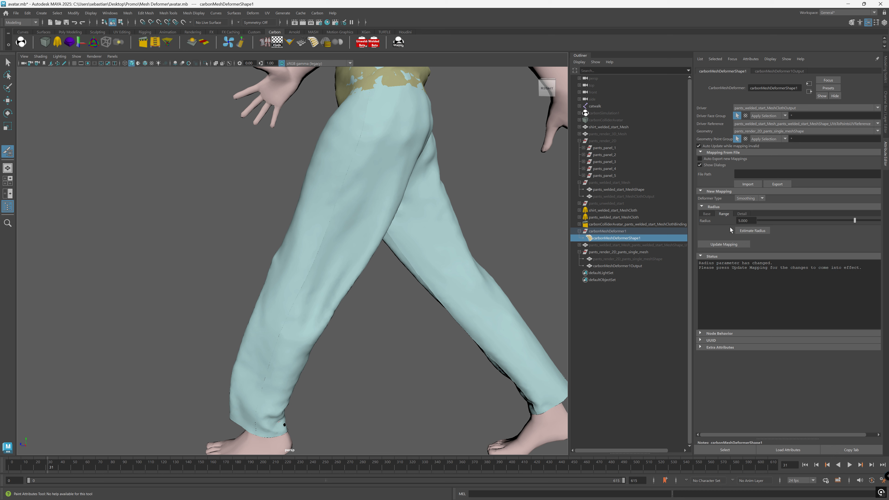
click(724, 244)
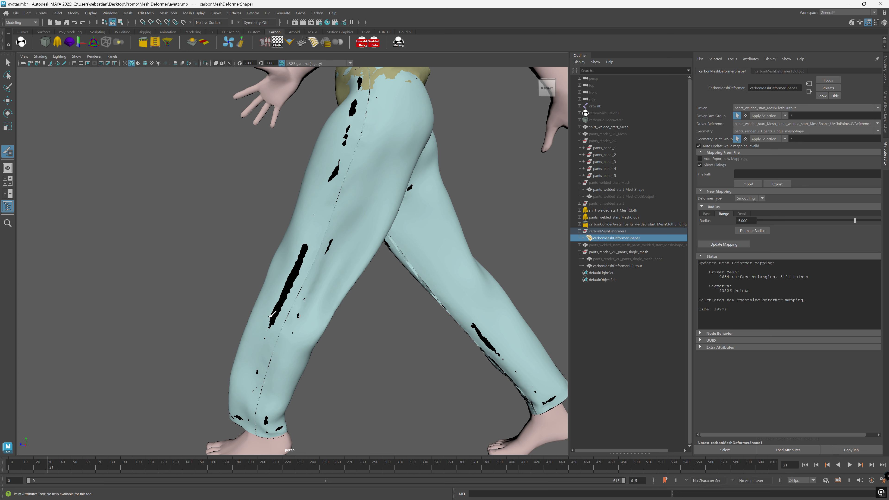
- Return the smoothing Range radius to 1 and update the mapping again
mouse_move(291, 295)
alt+mouse_down()
mouse_move(391, 284)
mouse_move(364, 296)
mouse_move(273, 288)
mouse_move(521, 258)
alt+mouse_up()
click(744, 220)
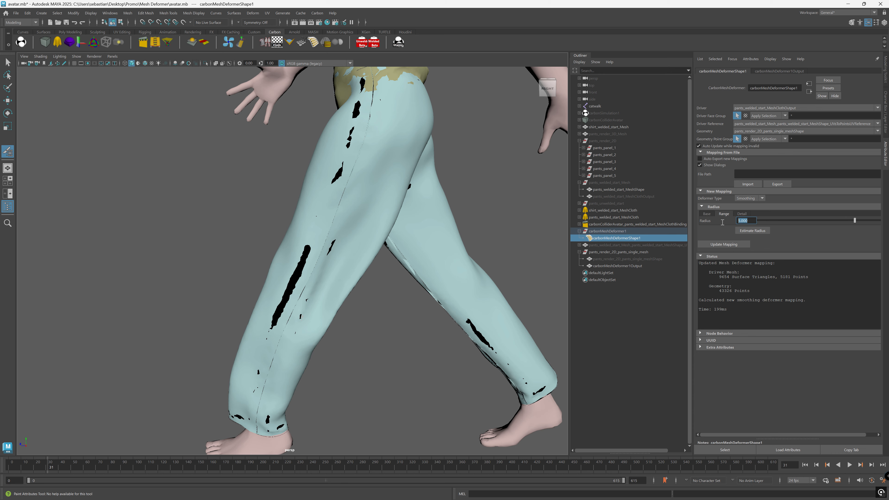
text(1)
key(Return)
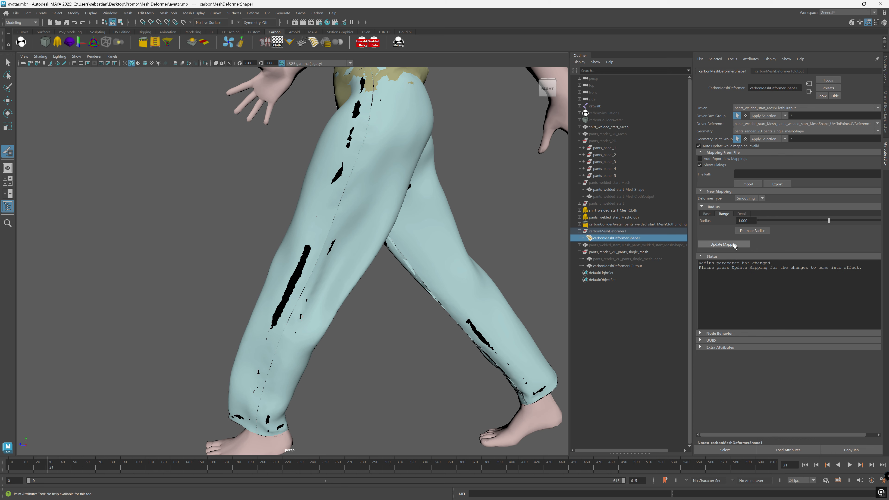
click(734, 245)
mouse_move(351, 254)
alt+mouse_down()
mouse_move(440, 256)
mouse_move(348, 248)
alt+mouse_up()
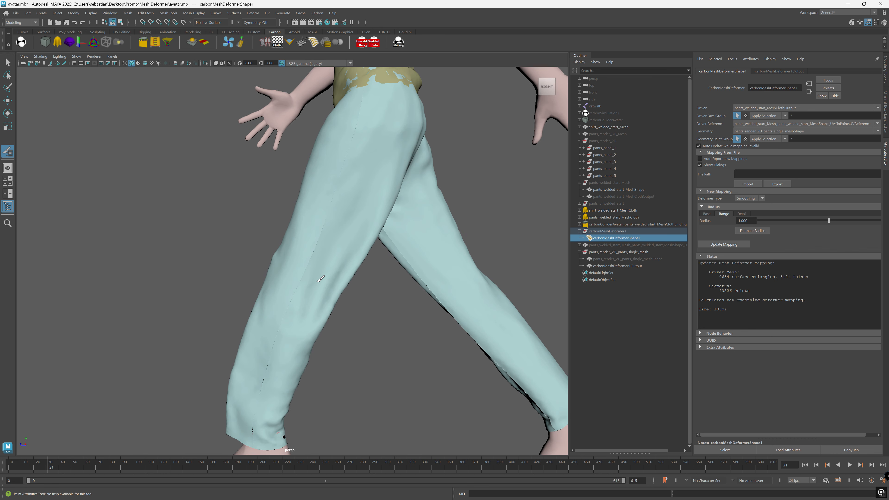
- Bring the flat pants panels into view, select pants_welded_start_MeshClothShape and set its Cloth Model to Welded Panels
alt+right_drag(377, 278, 363, 309)
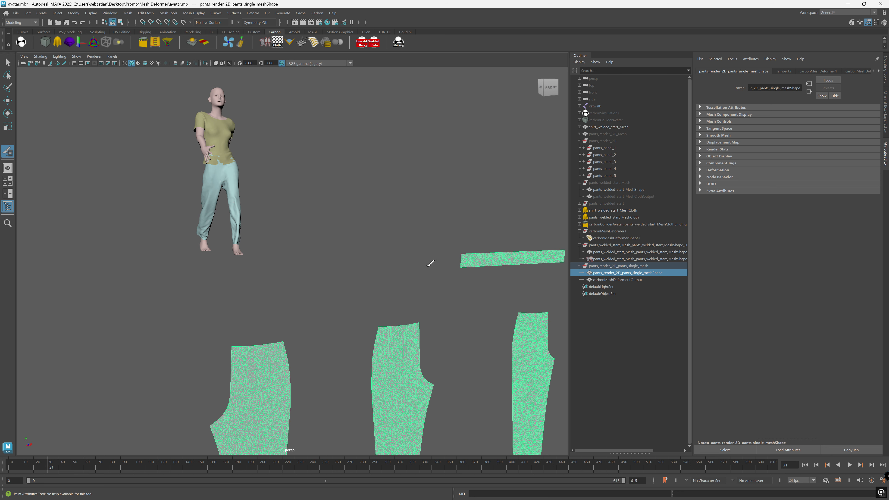
alt+middle_drag(423, 274, 338, 181)
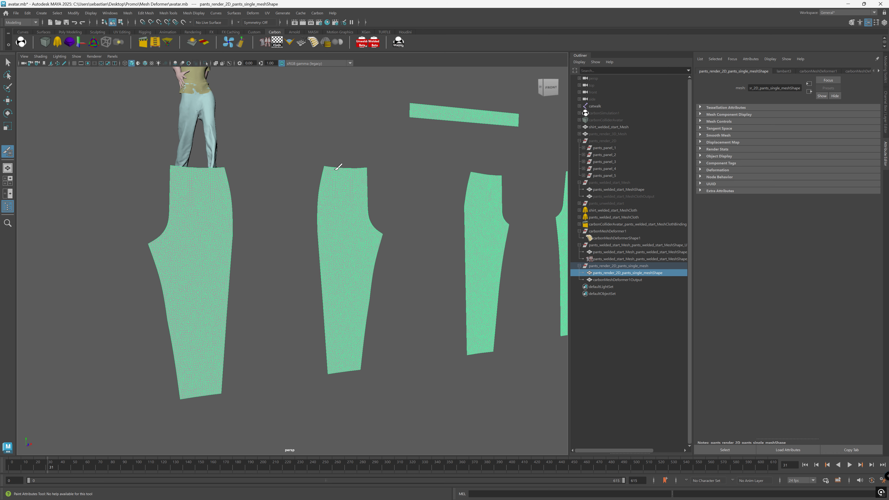
click(621, 238)
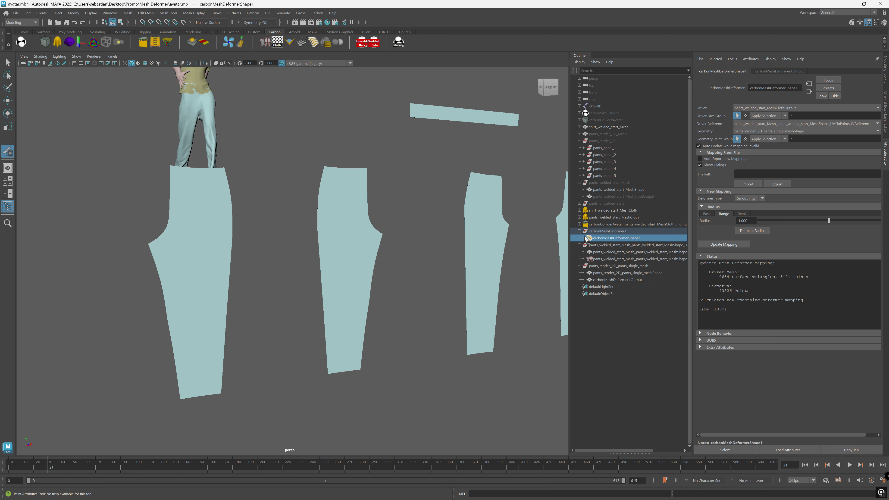
click(579, 217)
click(609, 225)
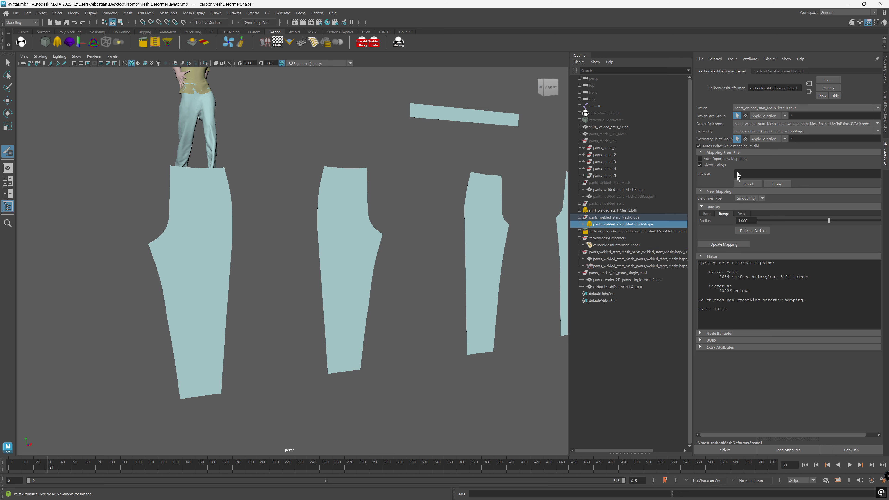
click(750, 135)
click(756, 149)
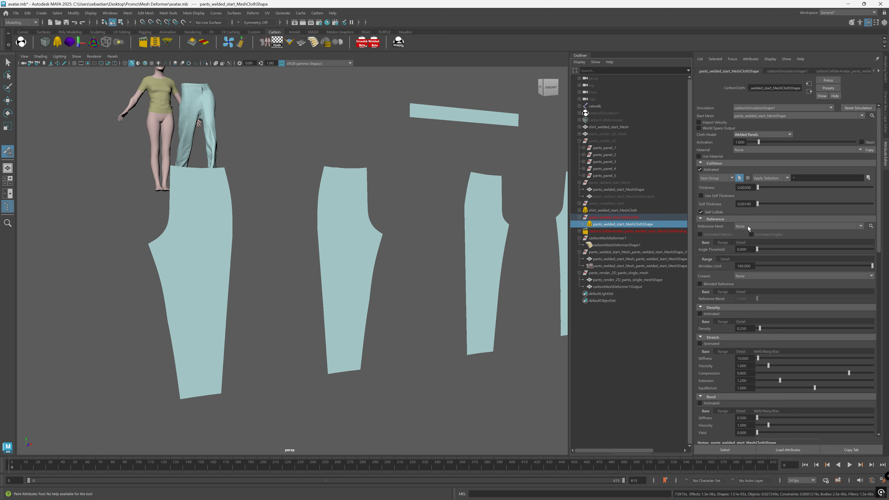
- Assign the UVsToPoints mesh as the Reference Mesh of pants_welded_start_MeshClothShape and reset the simulation
click(607, 259)
ctrl+click(639, 223)
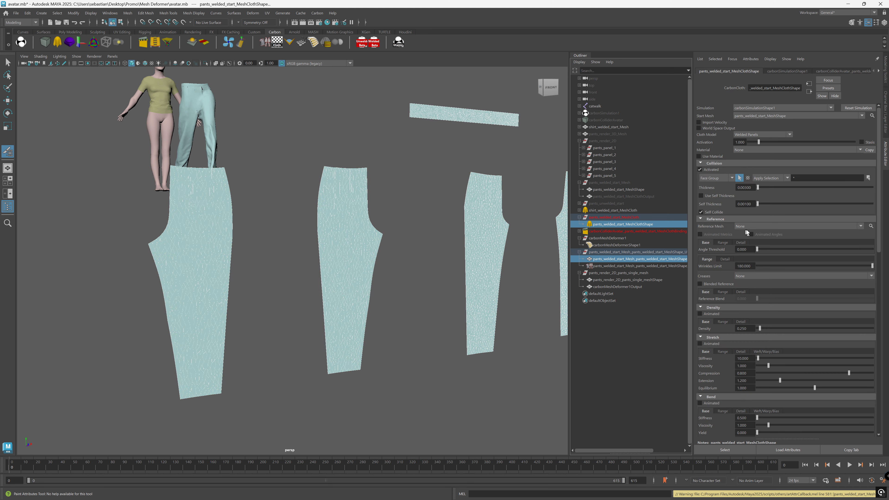
click(753, 227)
click(762, 241)
click(867, 110)
- Scrub the timeline forward from the start to check the pants on the walking avatar
alt+middle_drag(261, 176, 307, 231)
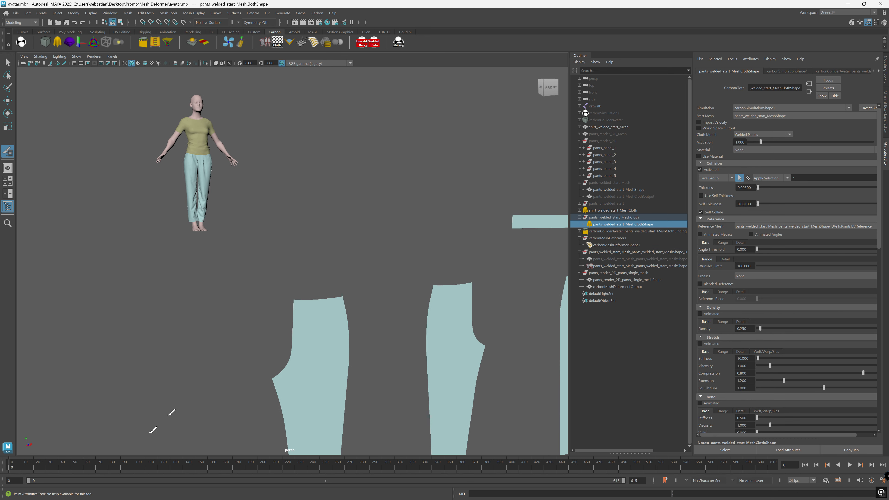
drag(20, 469, 82, 468)
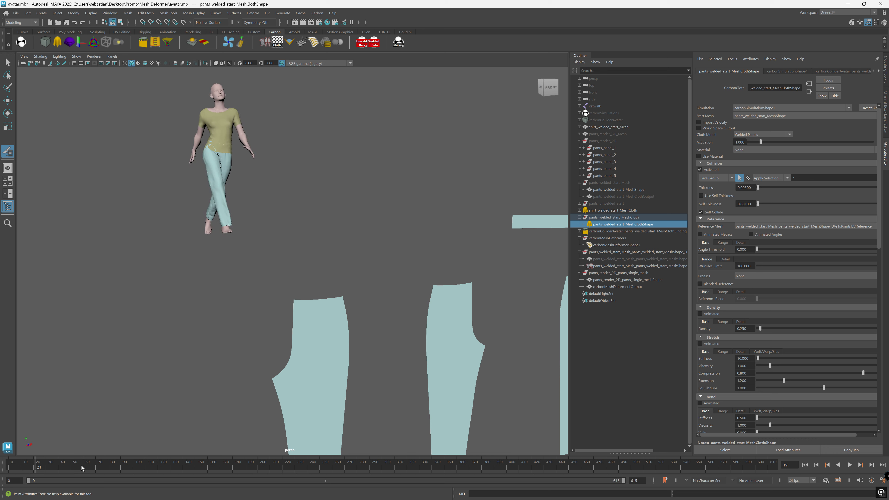
mouse_move(291, 246)
alt+mouse_down()
mouse_move(273, 244)
mouse_move(294, 240)
alt+mouse_up()
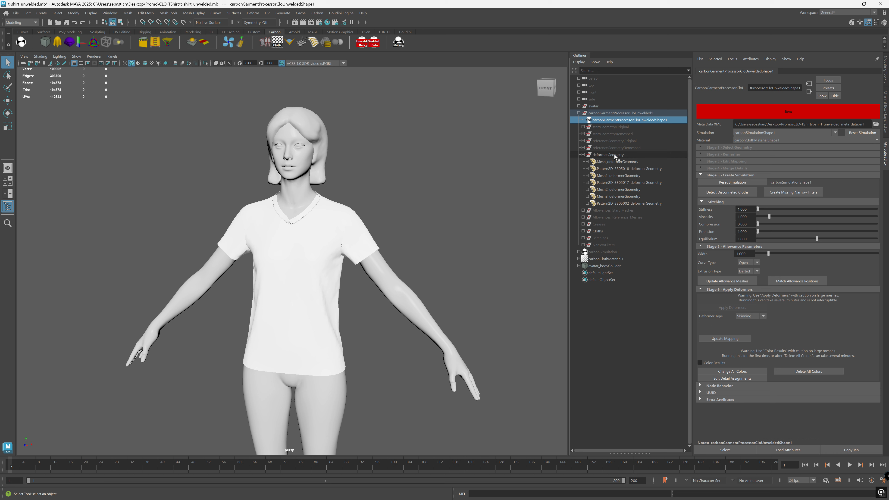
- Expand Mesh_deformerGeometry in the T-shirt scene and examine the neckline up close, comparing the stitched trim with the shirt's main mesh
click(587, 161)
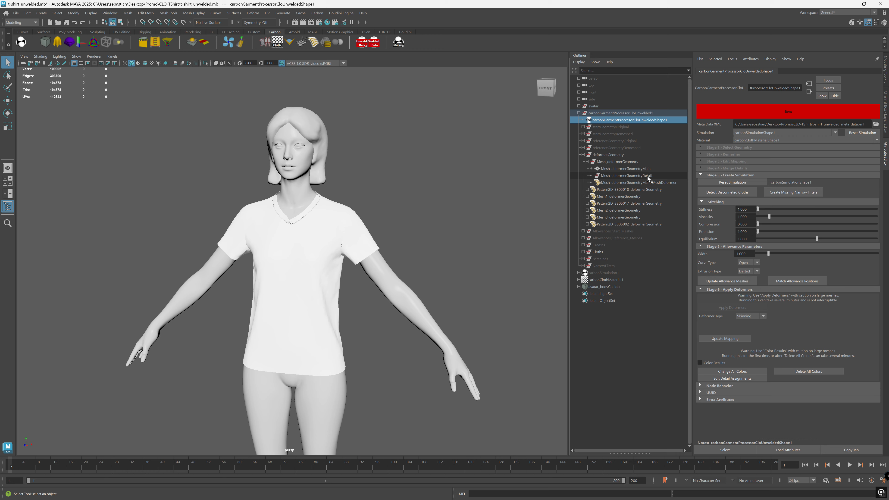
alt+right_drag(295, 196, 433, 133)
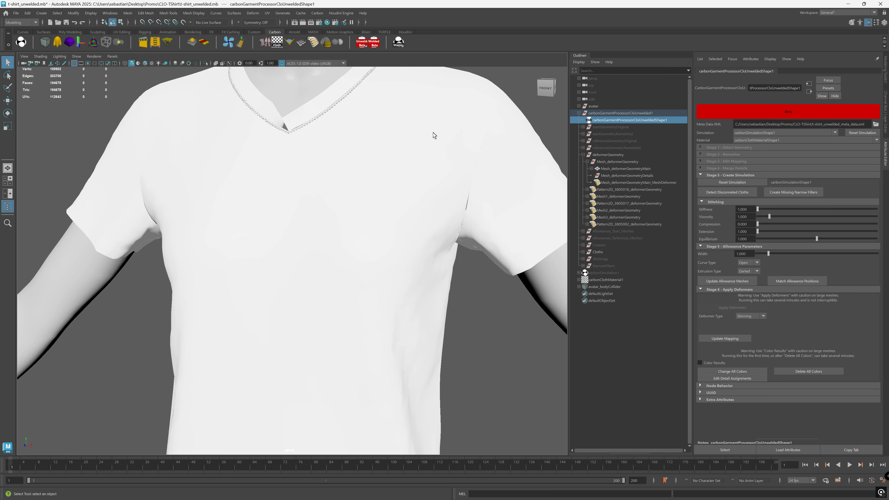
alt+middle_drag(433, 132, 390, 297)
alt+right_drag(359, 316, 621, 205)
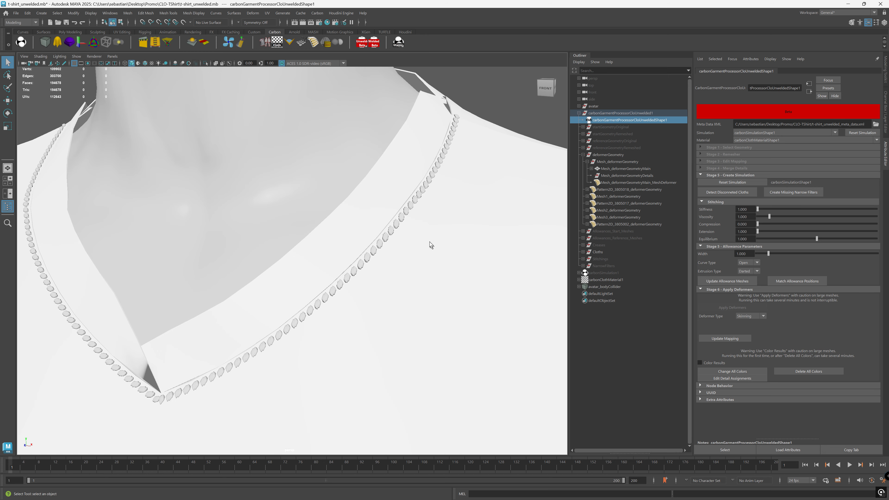
click(387, 240)
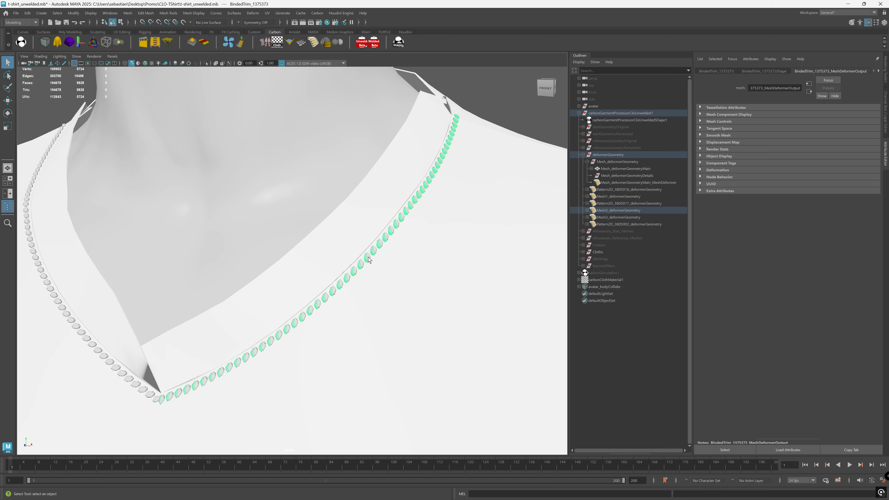
click(425, 242)
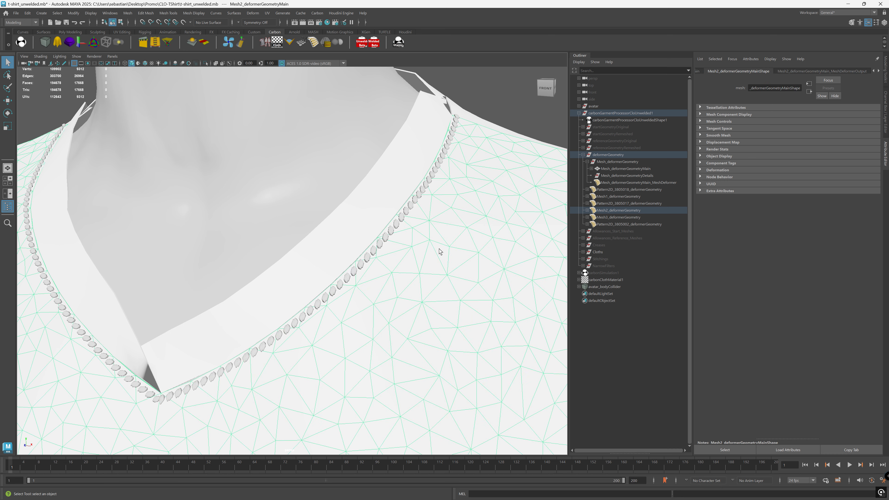
click(406, 220)
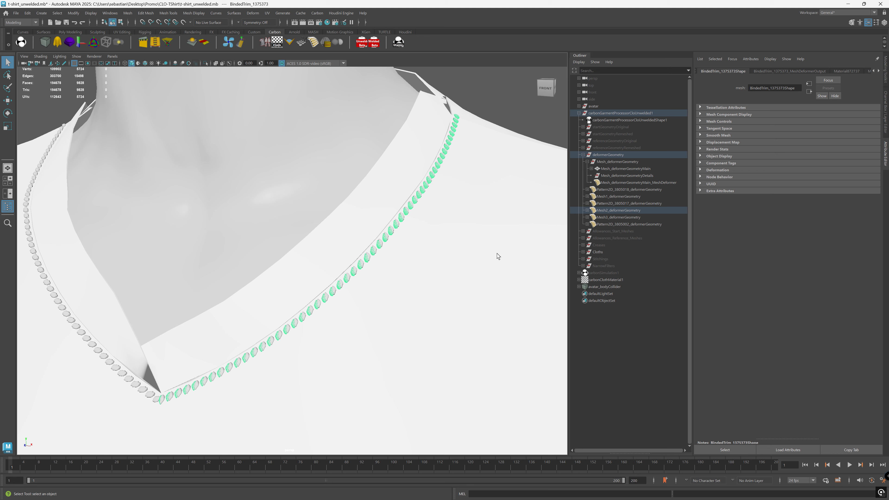
click(496, 253)
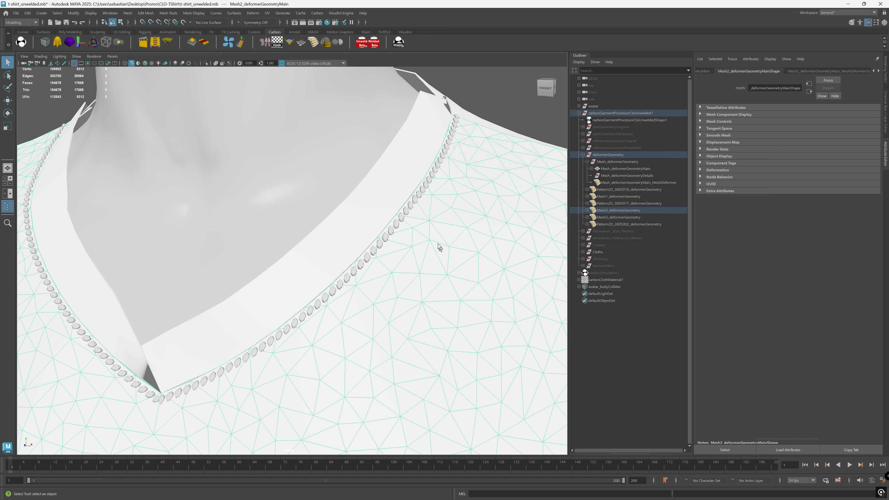
- Expand Mesh2_deformerGeometry and select its four BindedTrim detail meshes one after another to identify them
click(586, 210)
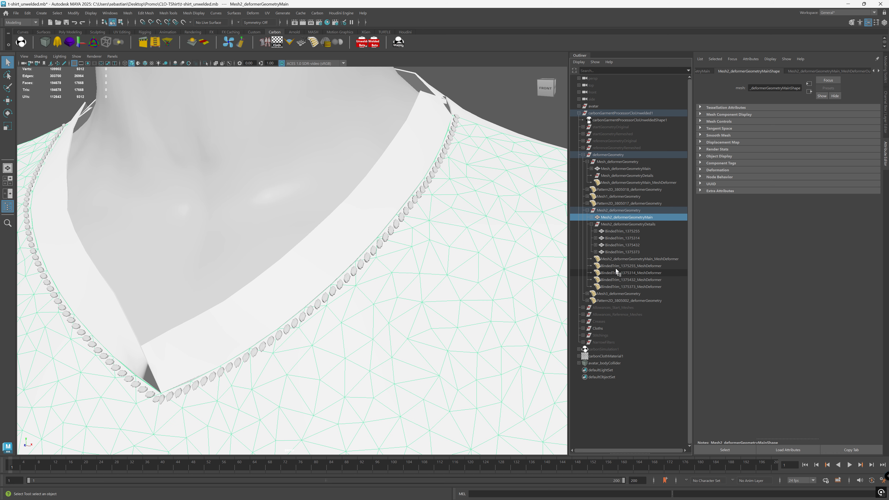
click(610, 231)
click(623, 238)
click(627, 245)
click(634, 251)
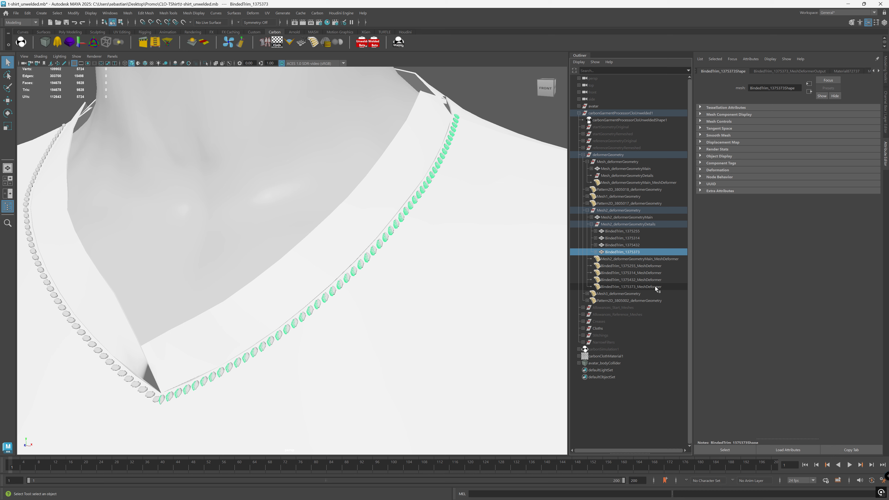
- Select carbonGarmentProcessorCloUnweldedShape1, set its Deformer Type to Analytical and update the mapping
click(635, 119)
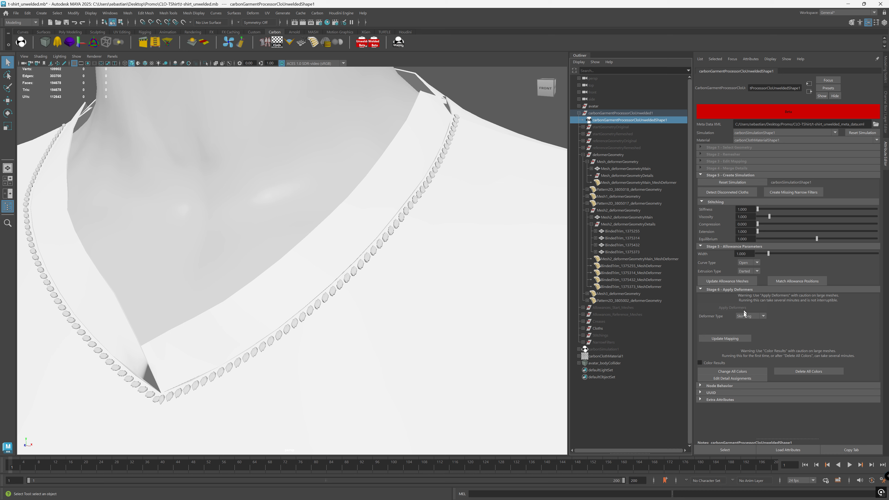
click(726, 338)
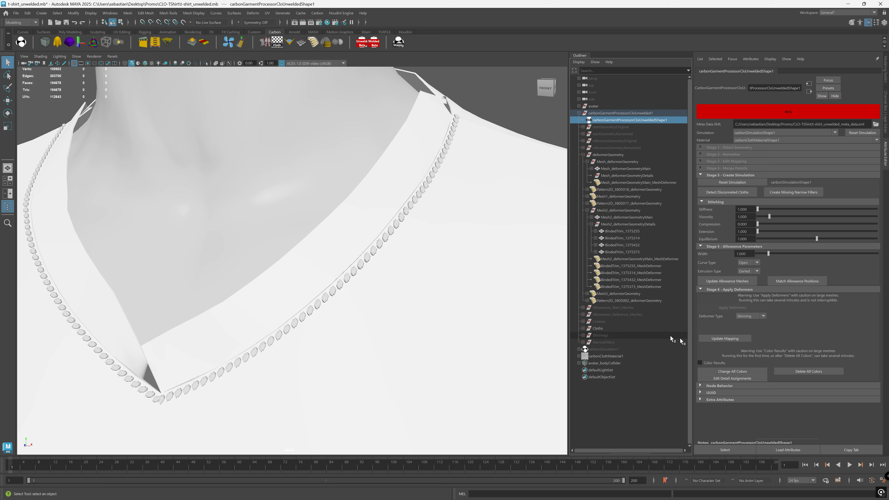
click(726, 338)
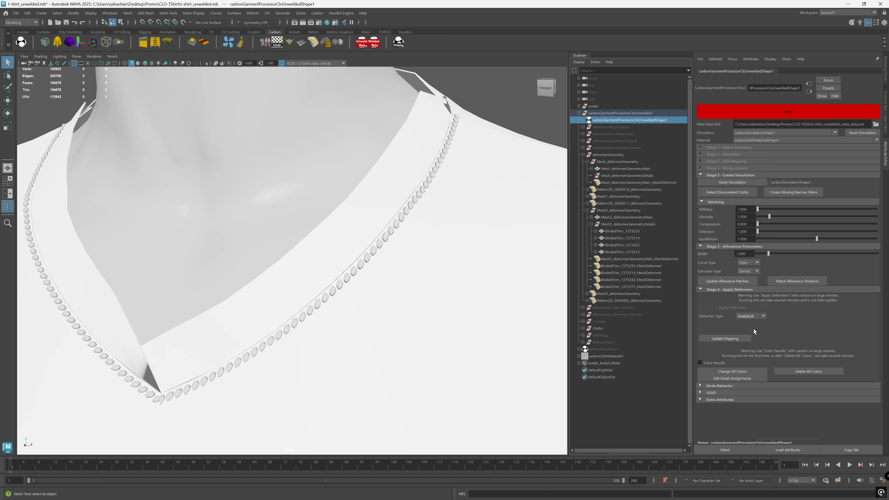
click(727, 339)
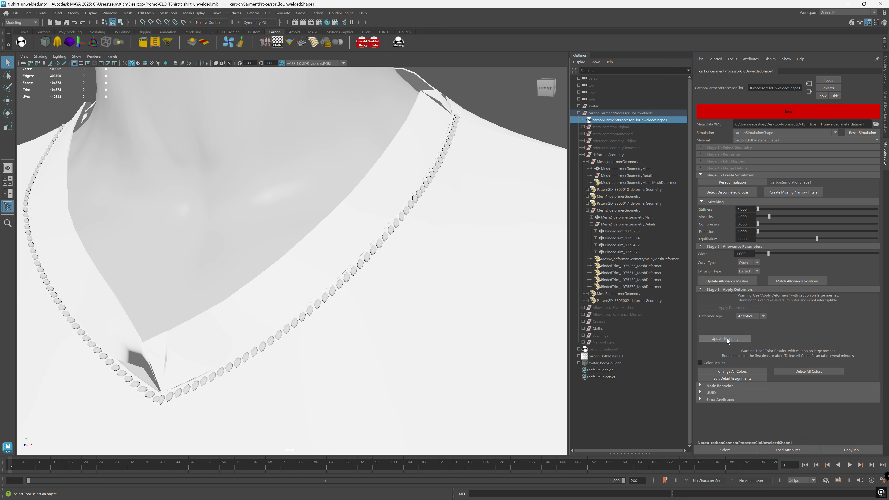
- Set the garment processor's Deformer Type to Smoothing, update the mapping and inspect the T-shirt's neckline
click(748, 337)
click(729, 338)
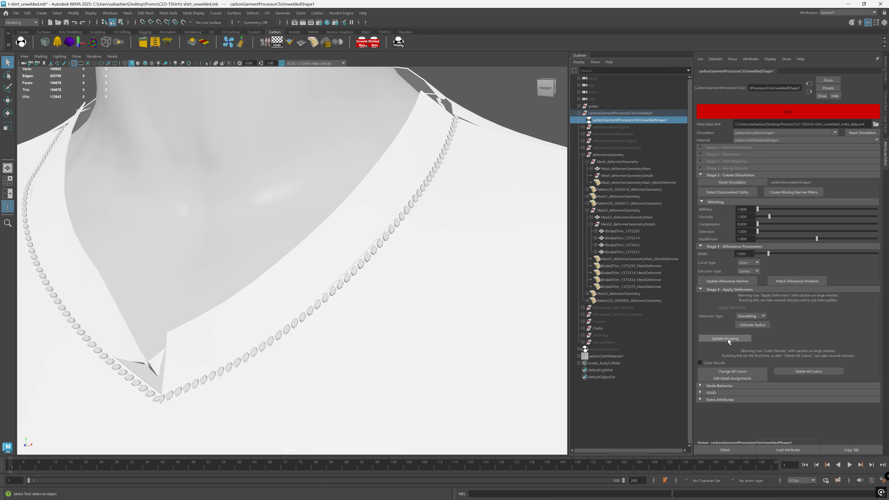
alt+right_drag(404, 252, 135, 246)
alt+middle_drag(343, 364, 366, 330)
alt+right_drag(373, 266, 416, 252)
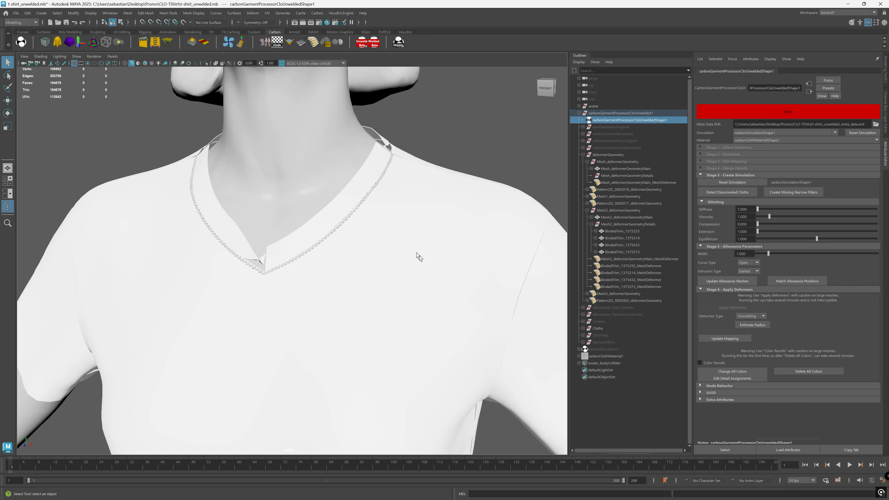
alt+middle_drag(380, 210, 382, 268)
alt+right_drag(382, 268, 437, 259)
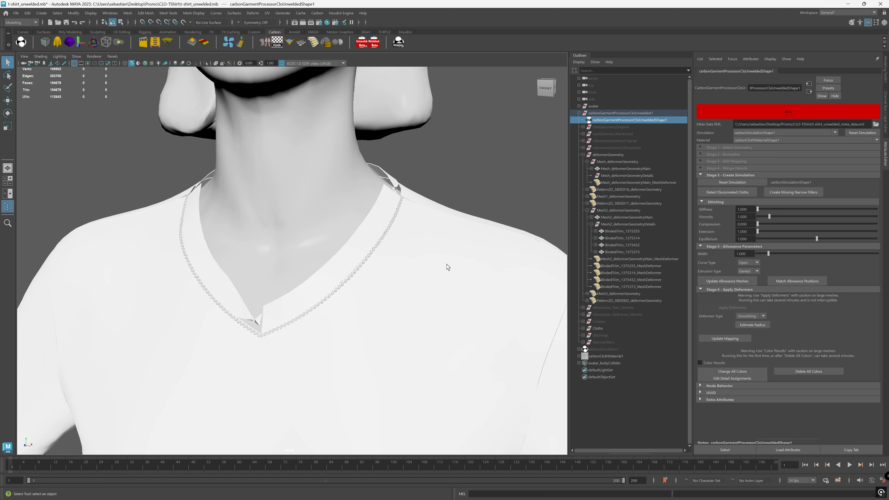